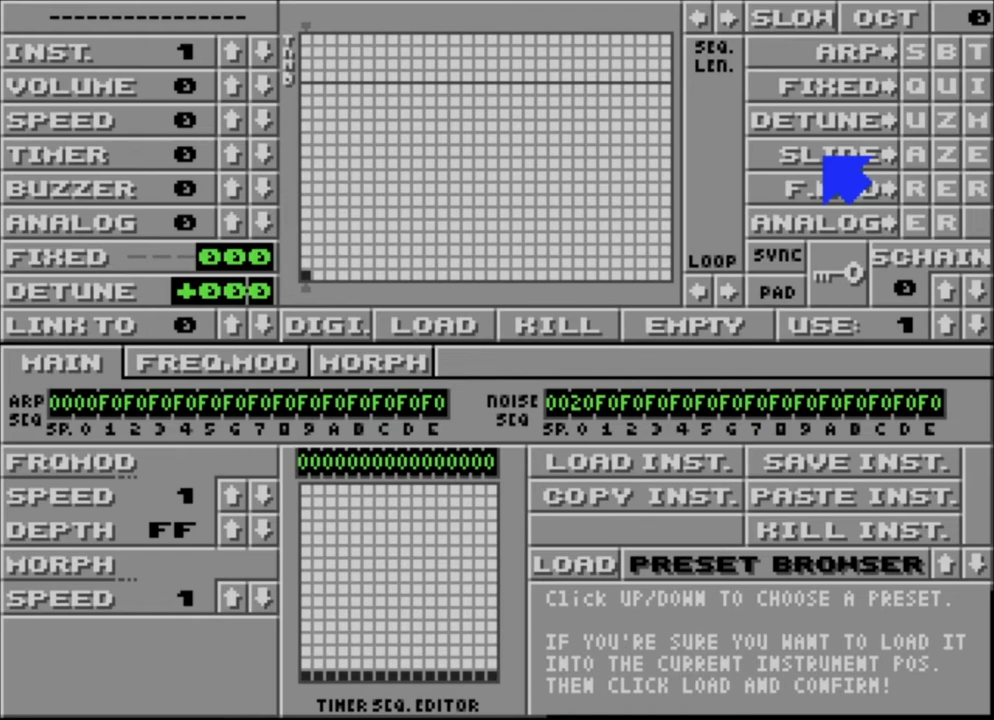
- Switch to the pattern editor, enable editing, and set the first track's data in row 02 to 0110
right_click(825, 158)
key("Down")
key("Down")
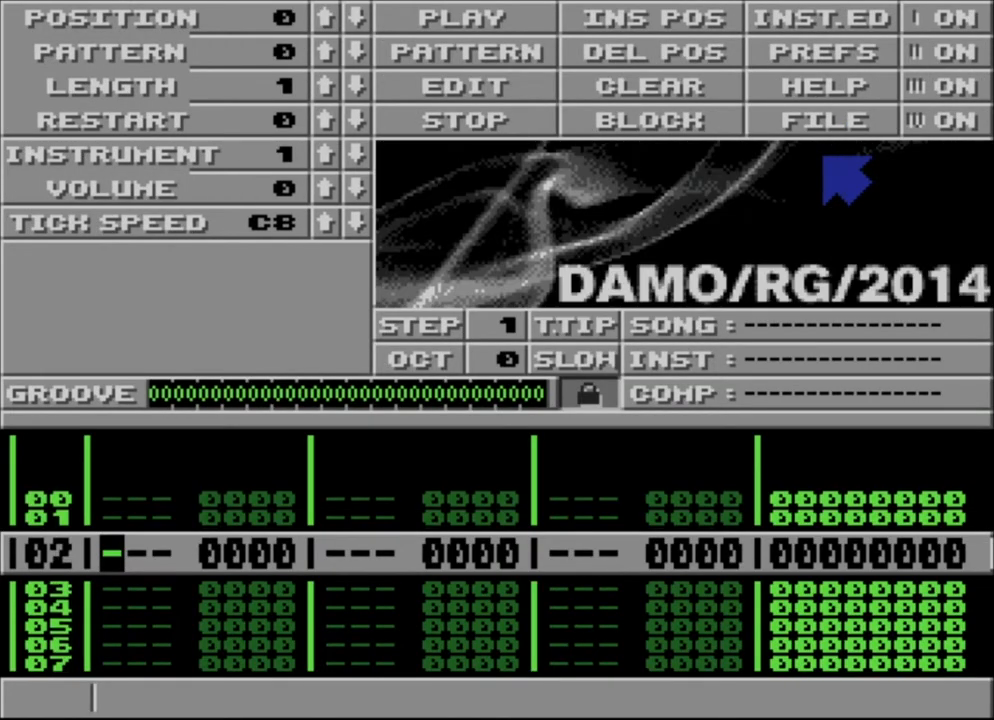
key("Right")
key("Right")
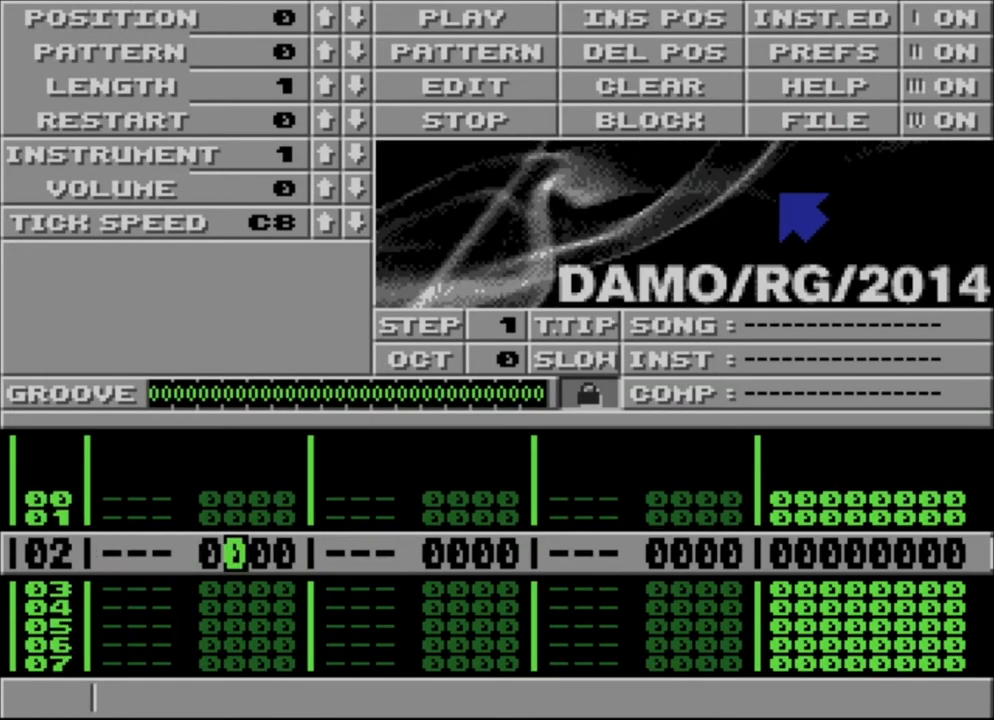
key("space")
type("1")
key("Up")
key("Right")
type("1")
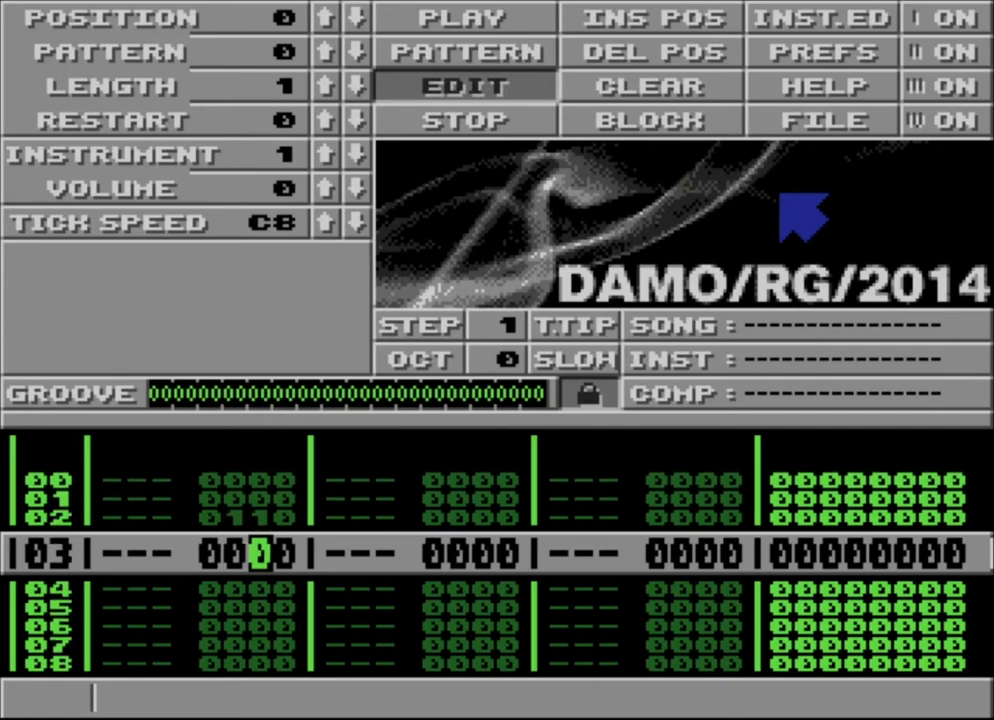
- Change the first track's data in row 02 to 0220
key("Up")
type("2")
key("Up")
key("Left")
type("2")
key("Up")
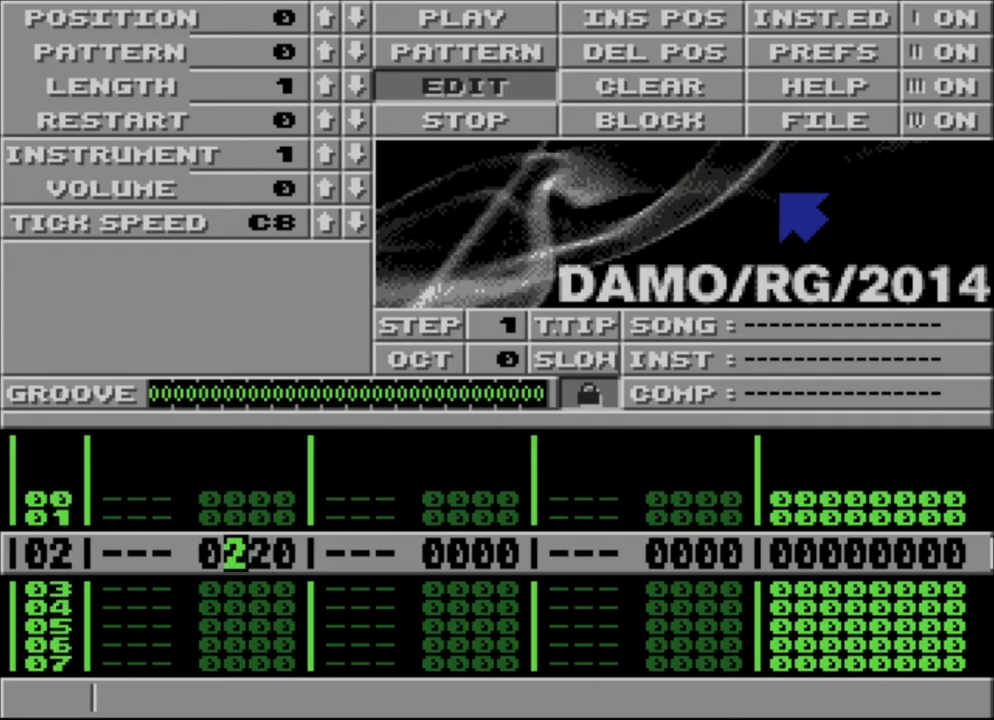
- Reset the first track's data in row 02 to 0000 and return to the instrument editor
key("Right")
key("Left")
type("0")
key("Up")
key("Right")
type("0")
key("Up")
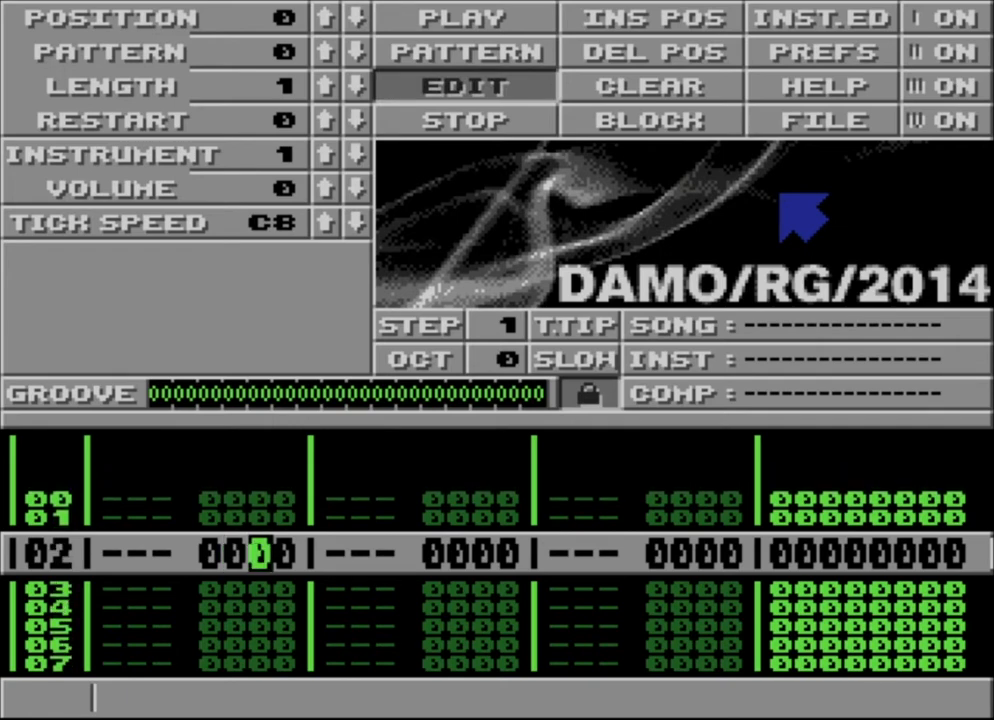
key("Escape")
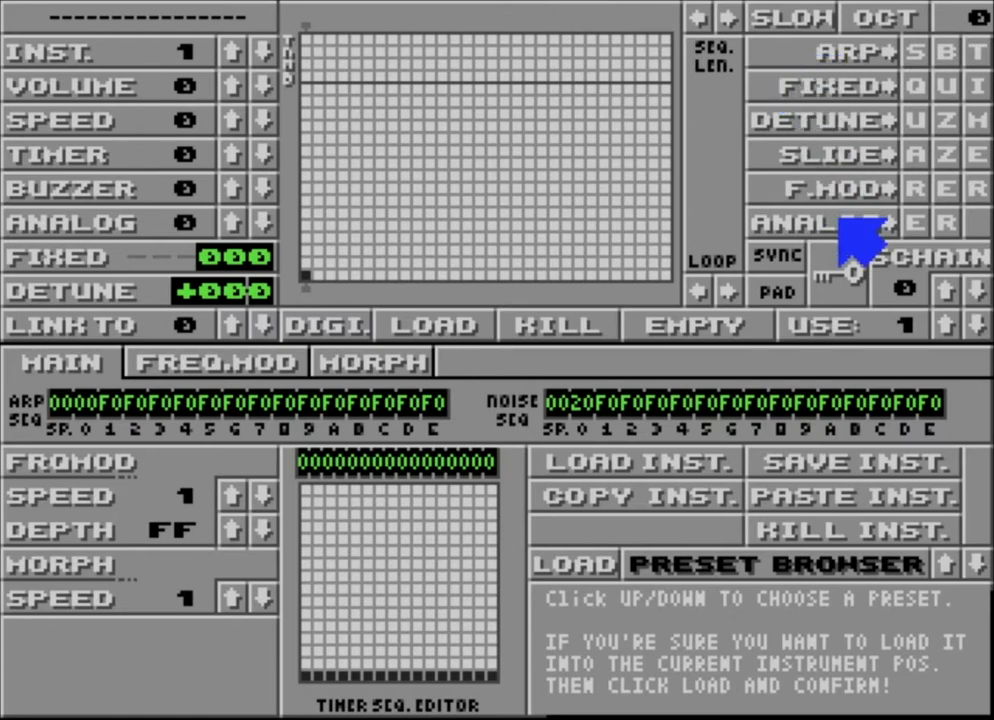
- Enable ARP for the square, buzzer and timer columns of instrument 1
left_click(913, 53)
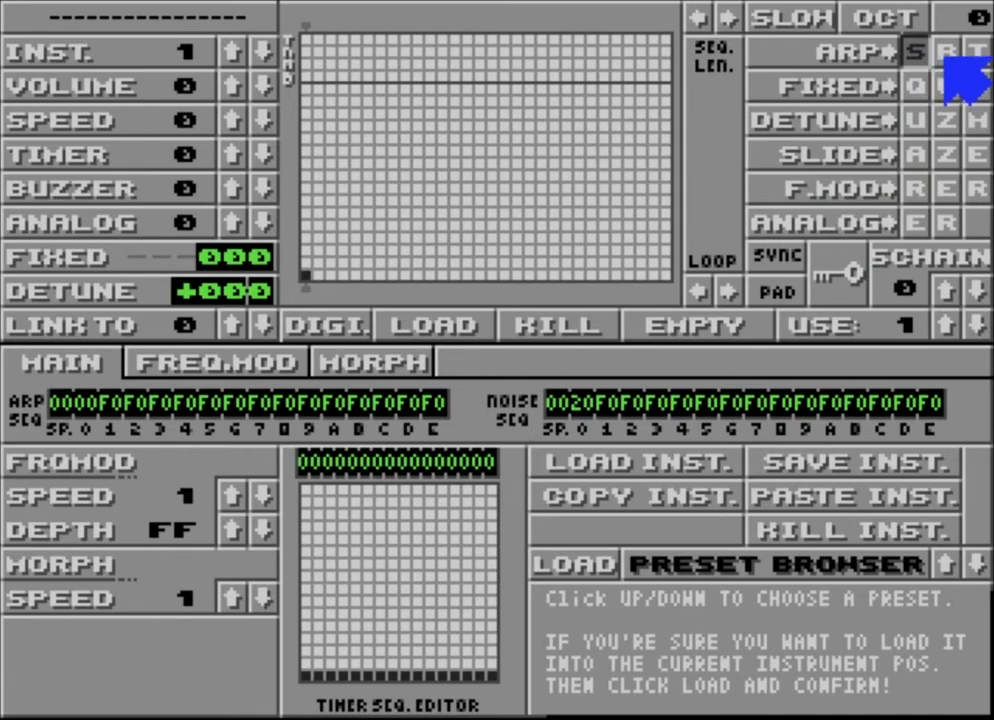
left_click(945, 58)
left_click(969, 50)
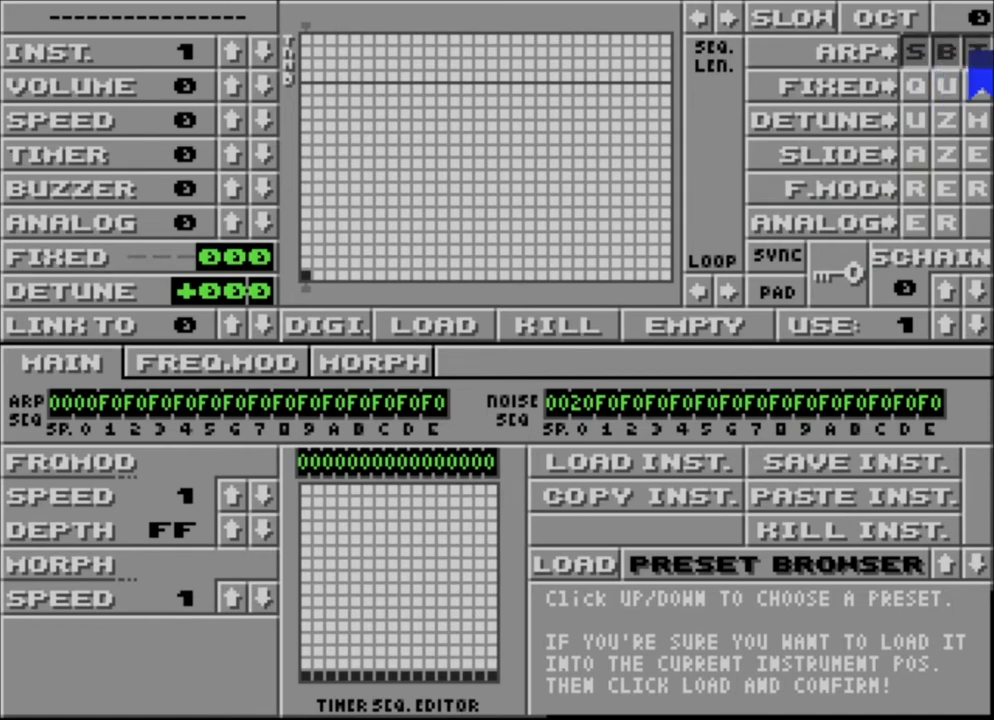
- Disable ARP for the buzzer, timer and square columns of instrument 1
left_click(951, 54)
left_click(969, 52)
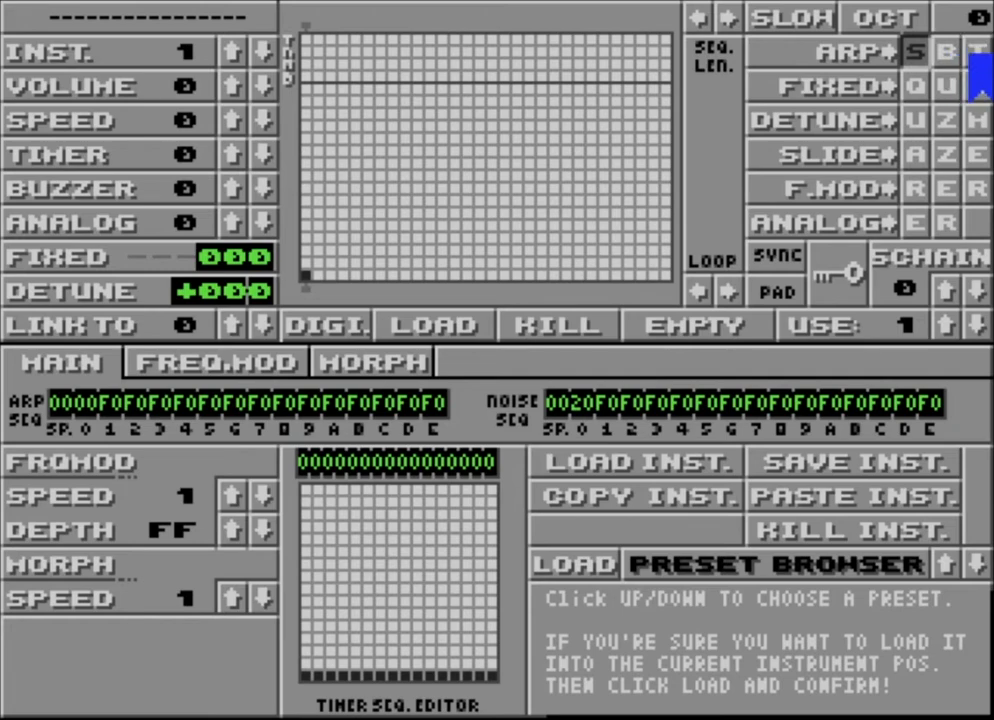
left_click(916, 55)
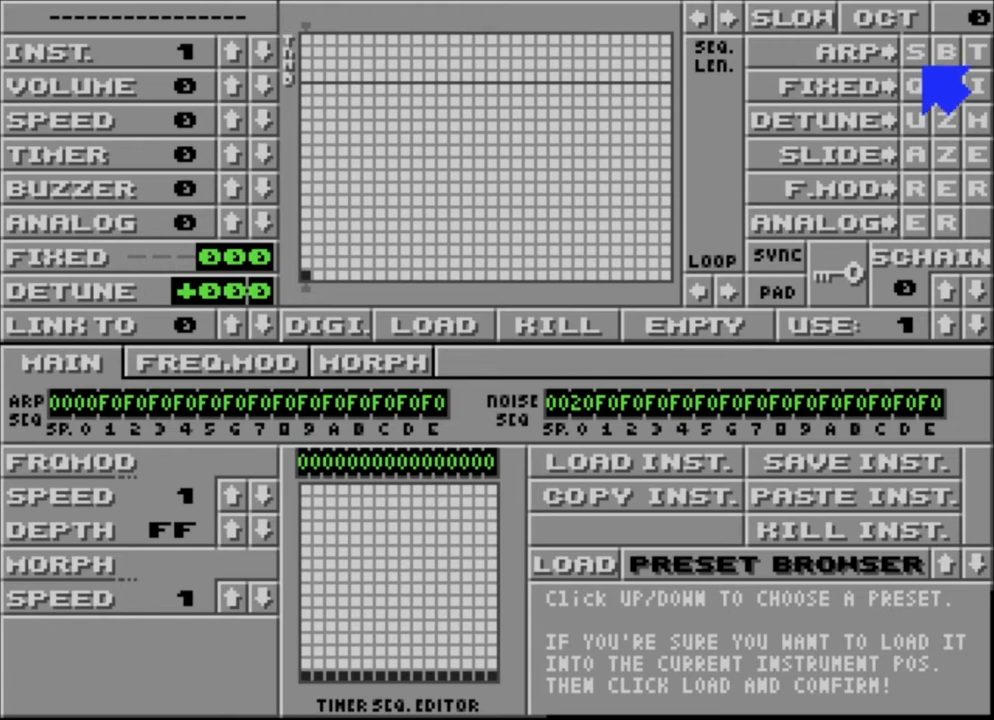
- Enable ARP on the square column and both FIXED and F.MOD on the timer column
left_click(912, 55)
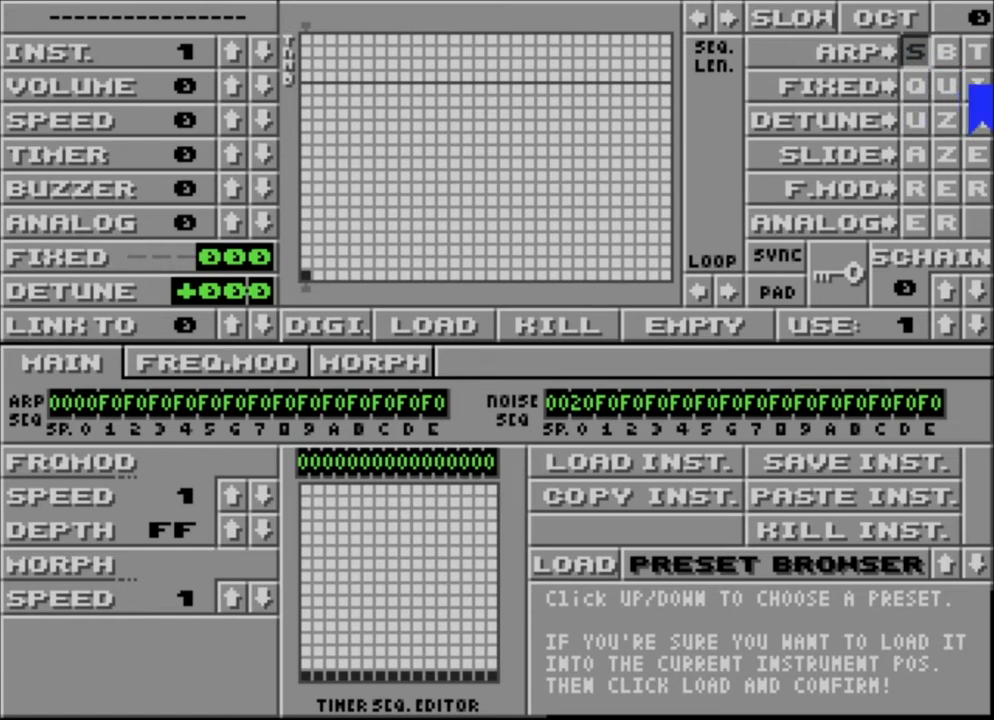
left_click(977, 90)
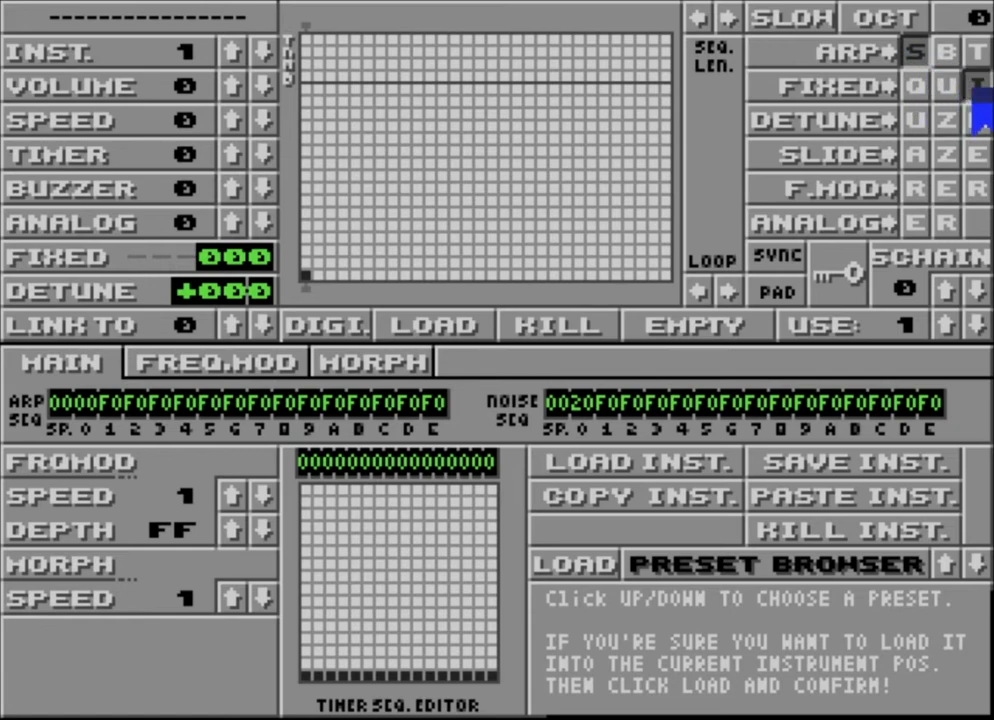
left_click(978, 192)
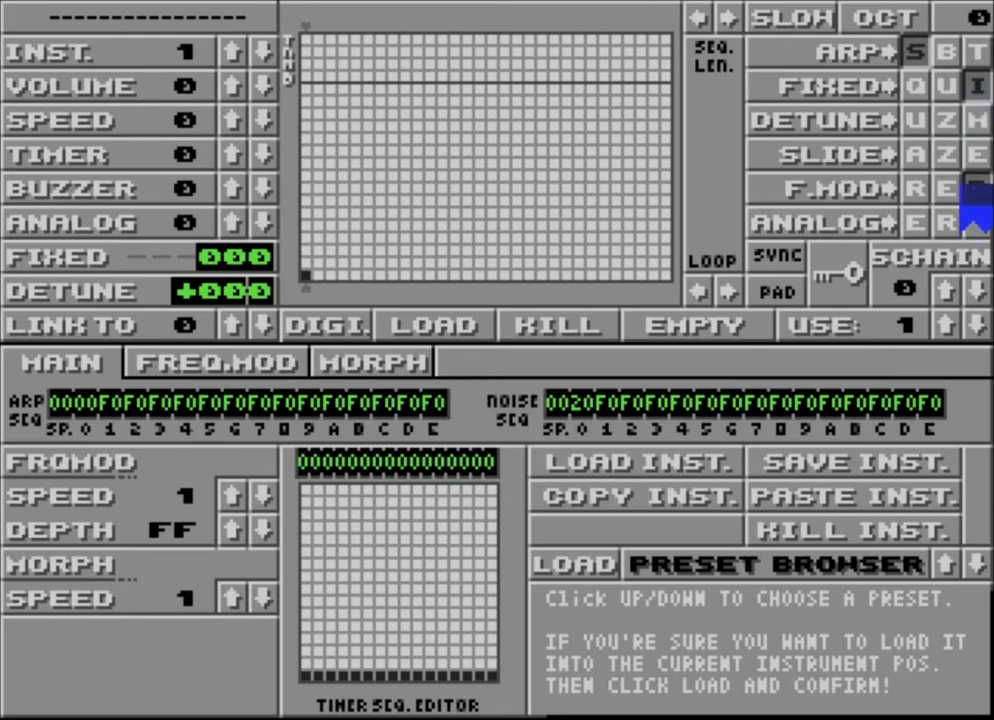
- Toggle SLIDE on and off for the square column, and clear all remaining effect switches
left_click(916, 156)
left_click(916, 156)
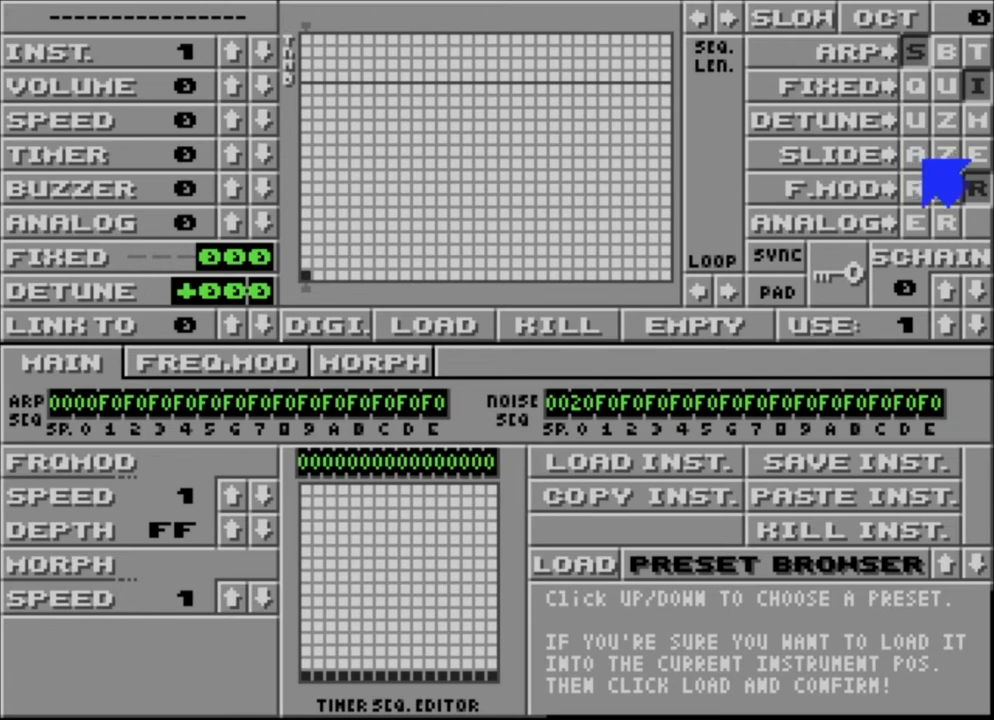
left_click(976, 188)
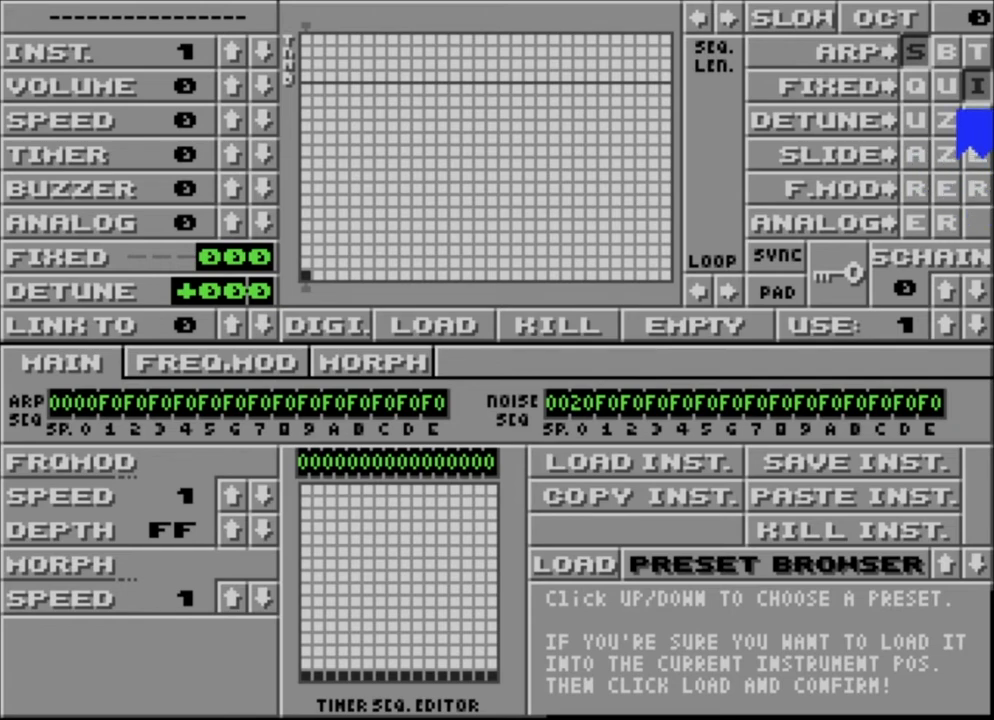
left_click(918, 52)
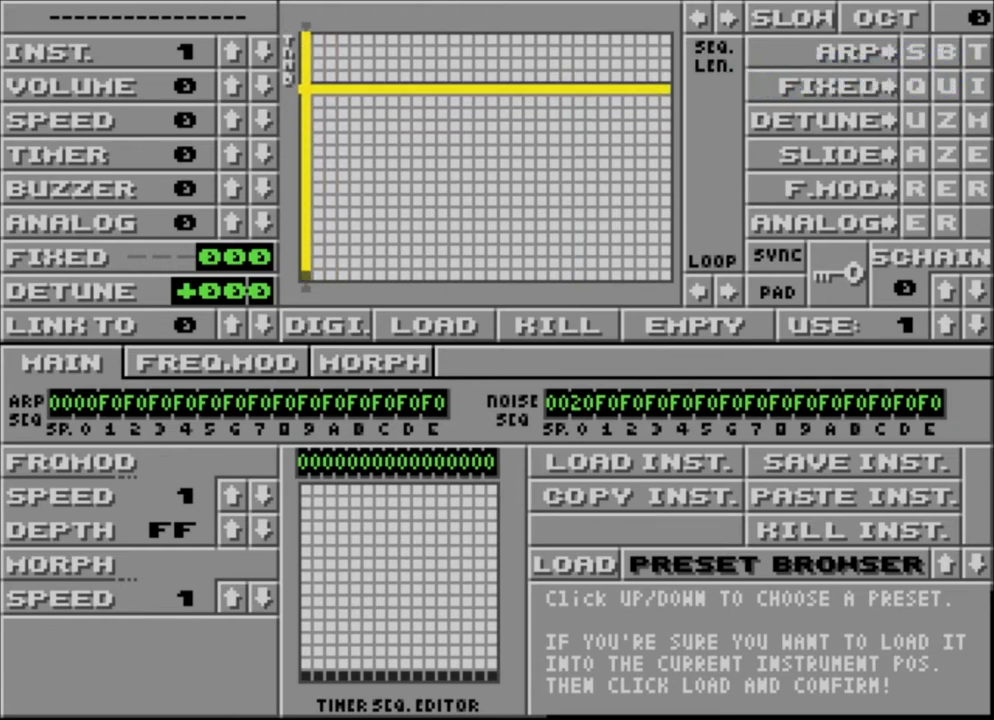
- Set the first step of the instrument's volume sequence to the highest level, just below the dividing line
left_click(305, 88)
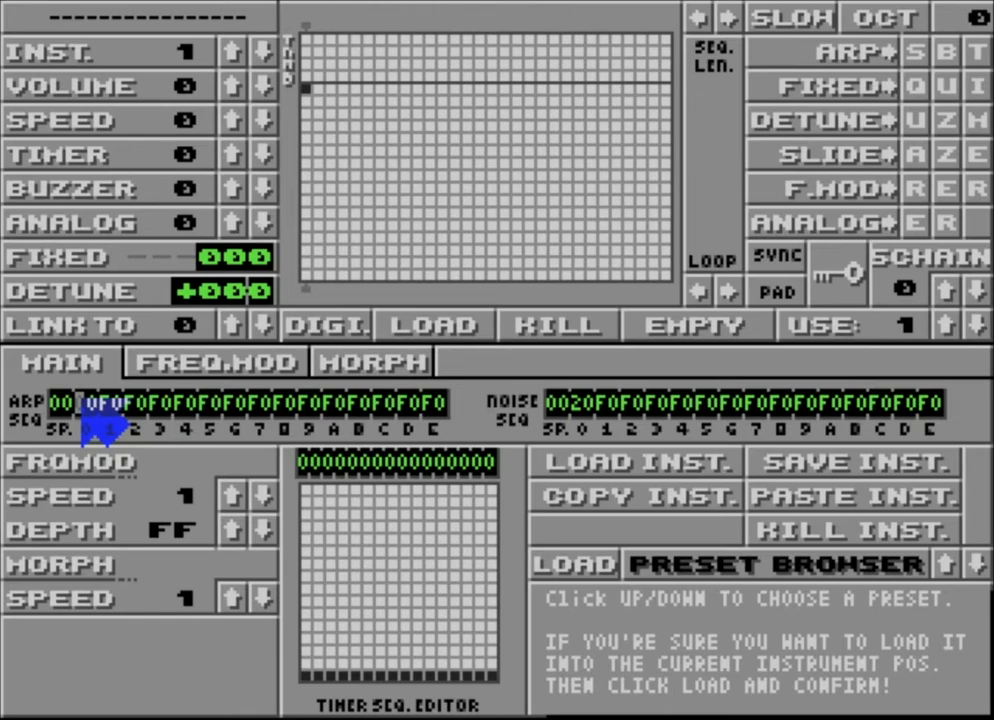
- Examine the ARP sequence's speed field and its step positions 0 to E, ending back at the speed field
key("Left")
key("Left")
key("Right")
key("Right")
key("Right")
key("Right")
key("Right")
key("Right")
key("Right")
key("Right")
key("Right")
key("Right")
key("Right")
key("Right")
key("Right")
key("Right")
key("Right")
key("Right")
key("Right")
key("Right")
key("Right")
key("Right")
key("Right")
key("Right")
key("Right")
key("Right")
key("Right")
key("Right")
key("Right")
key("Right")
key("Right")
key("Right")
left_click(197, 406)
key("Left")
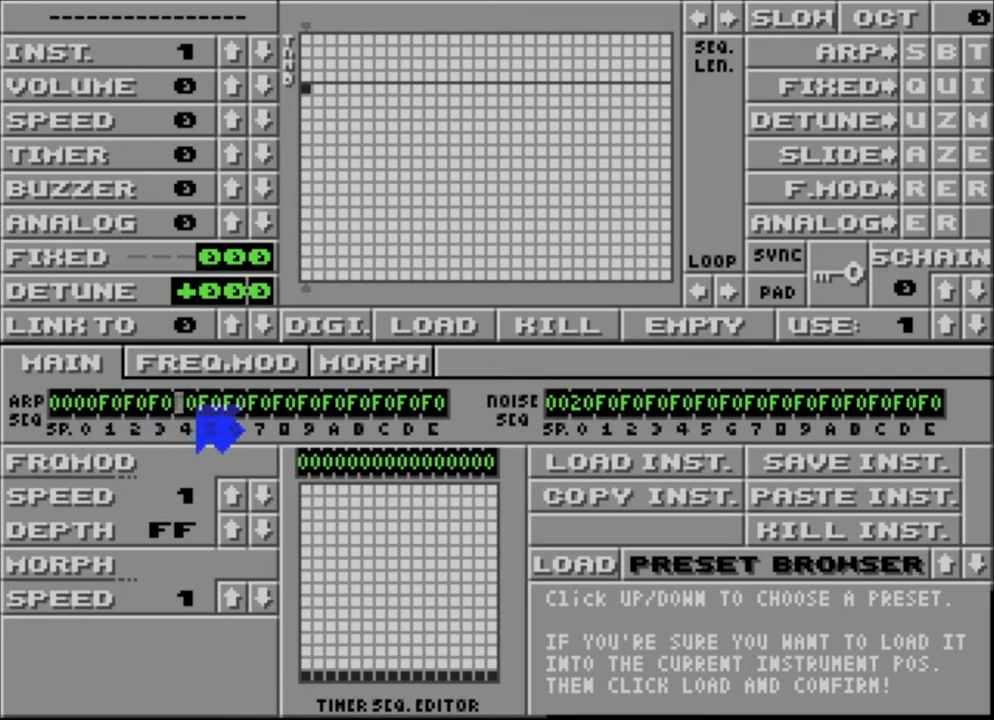
key("Left")
key("Left")
key("Right")
key("Right")
key("Left")
key("Left")
key("Left")
key("Left")
key("Left")
key("Left")
key("Left")
key("Left")
key("Left")
key("Left")
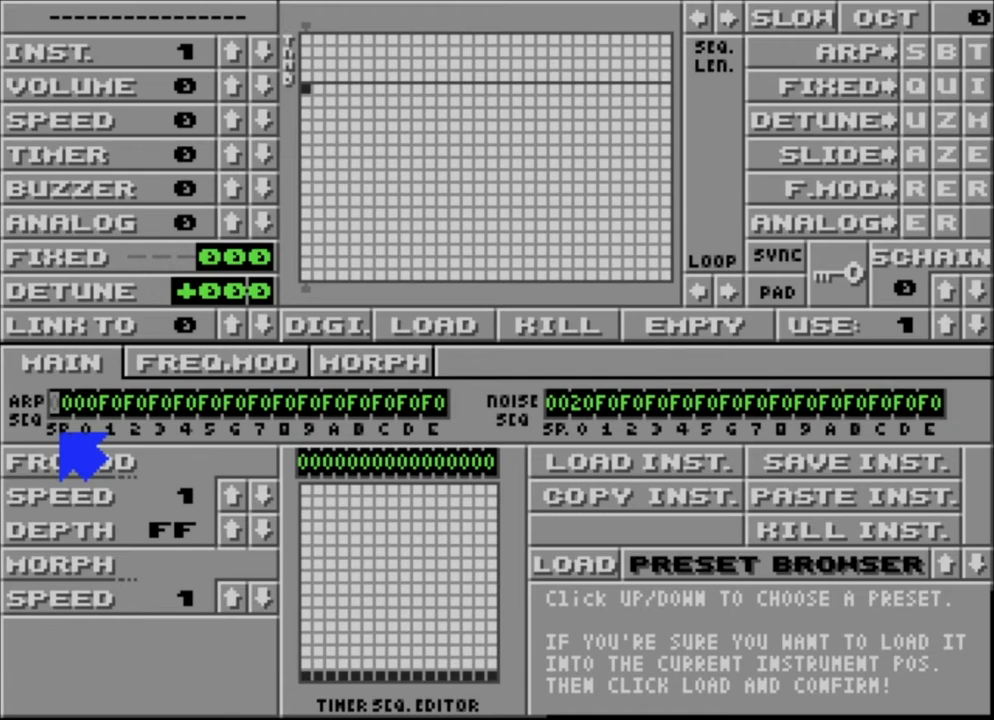
- Enter an ARP sequence with speed 10, steps 00, 04 and 07, and an F loop marker in step 3
type("1")
type("0")
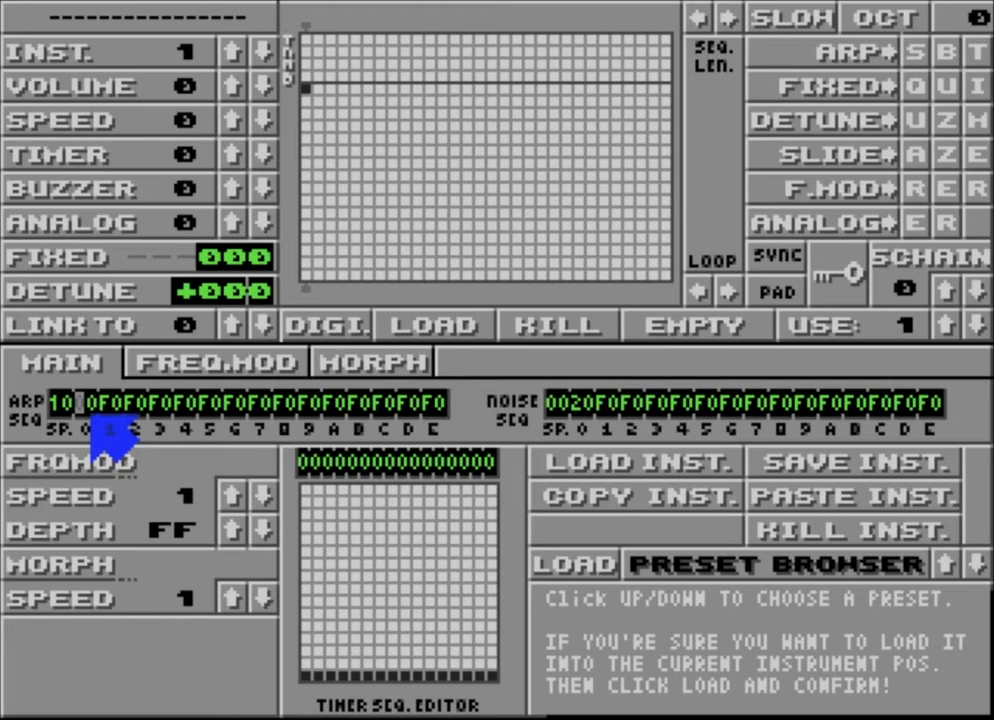
type("0004")
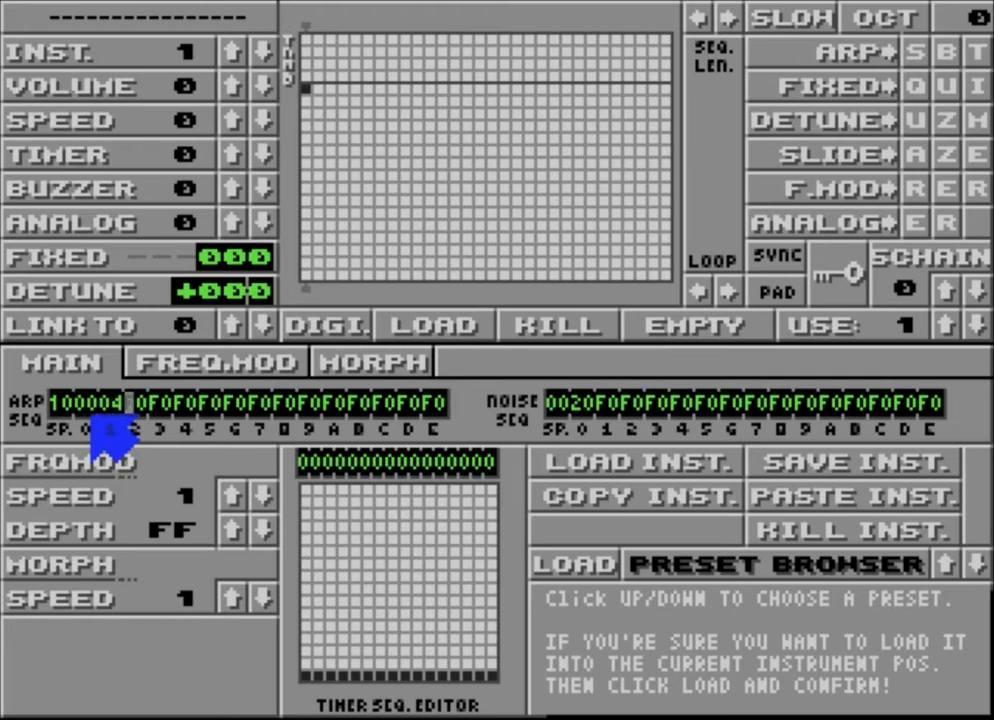
type("07F")
key("Left")
key("Right")
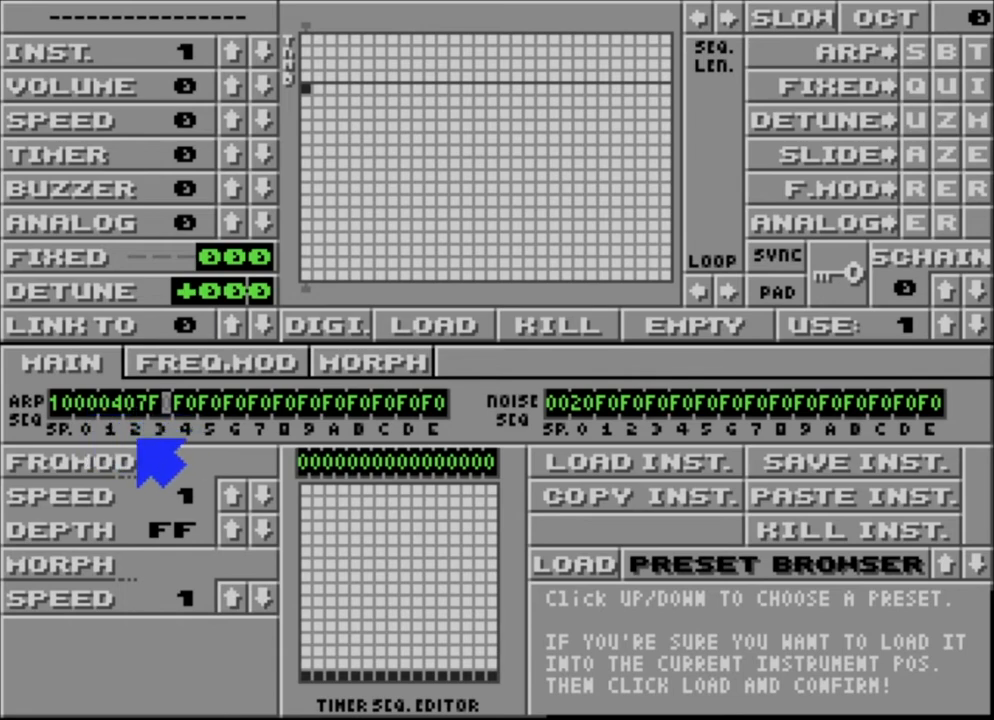
- Try loop position 2 in step 3 of the ARP sequence, and set it back to 0
type("2")
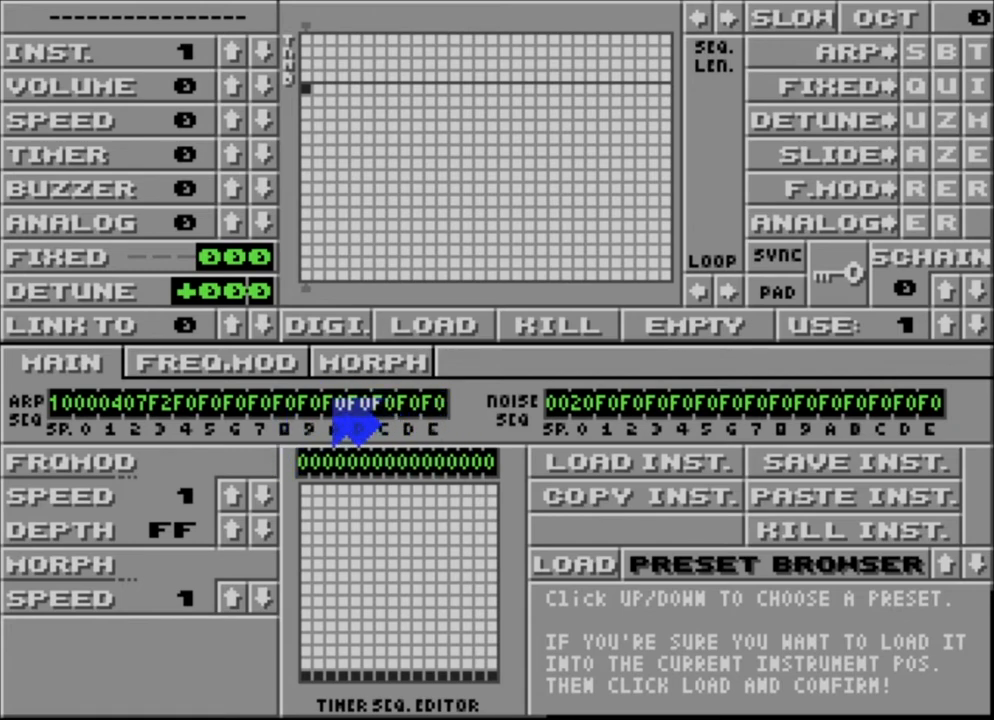
left_click(168, 410)
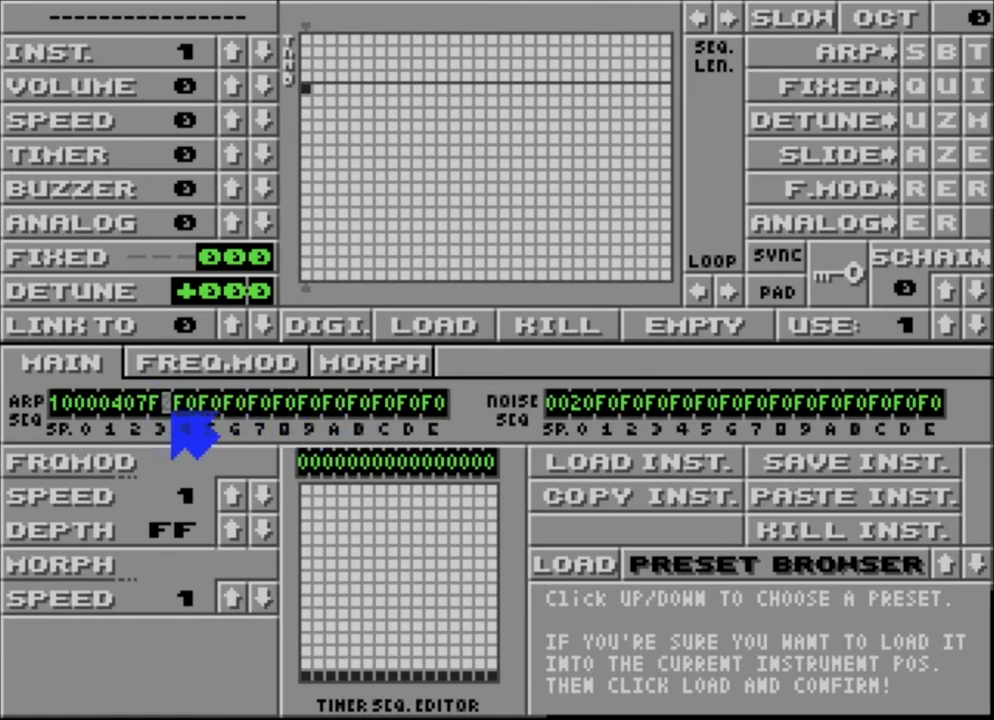
type("0")
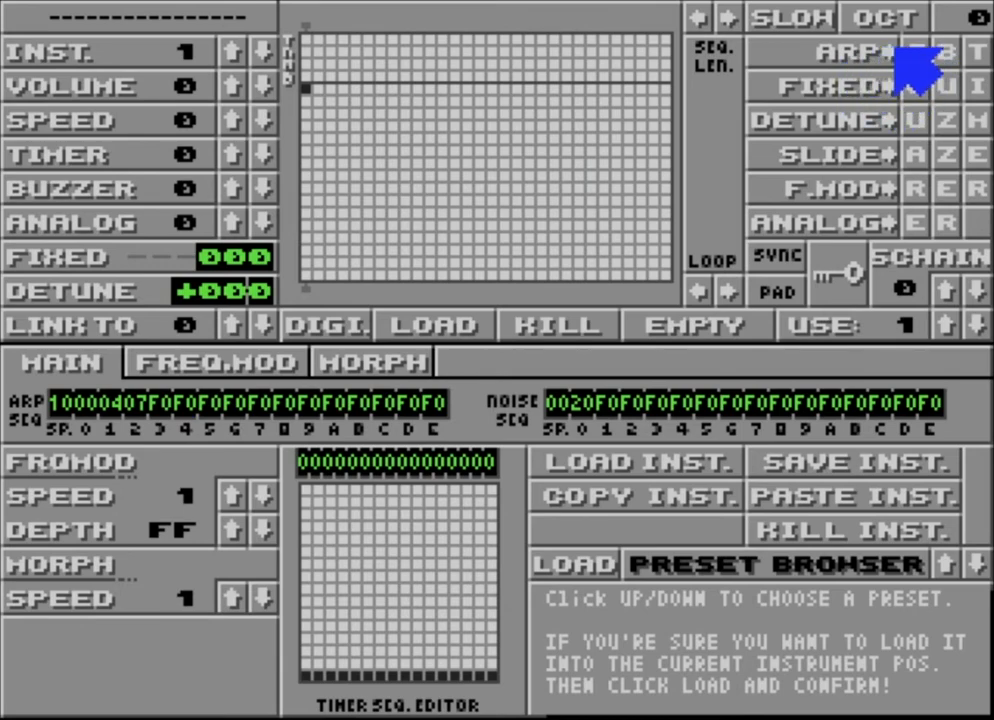
- Enable ARP for the square column and set the instrument's TIMER value to 1
left_click(903, 52)
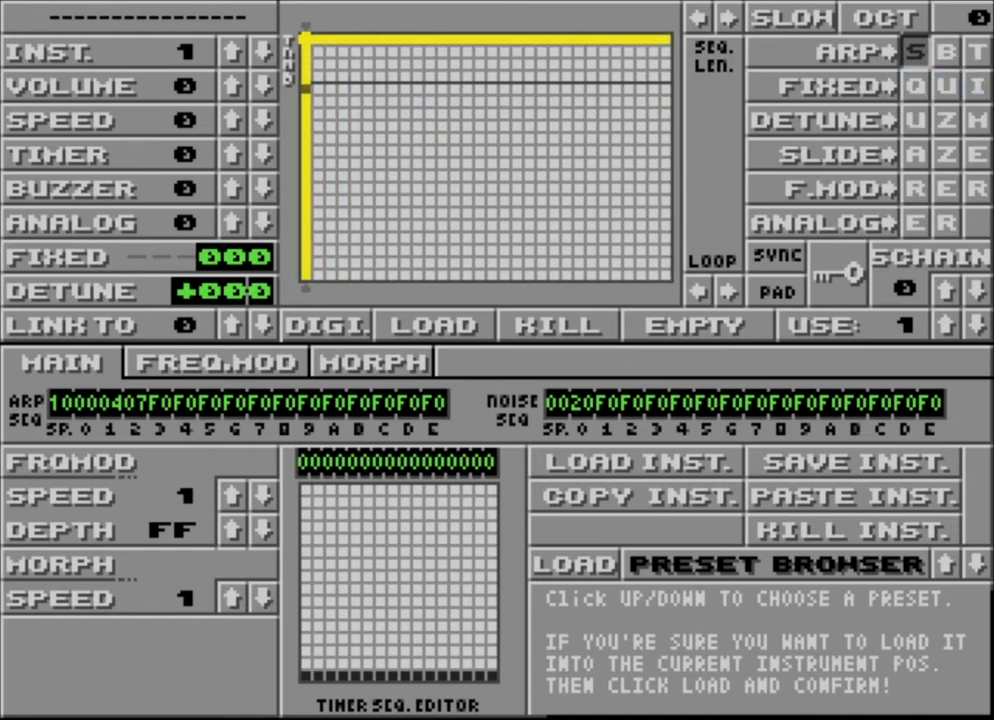
left_click(234, 153)
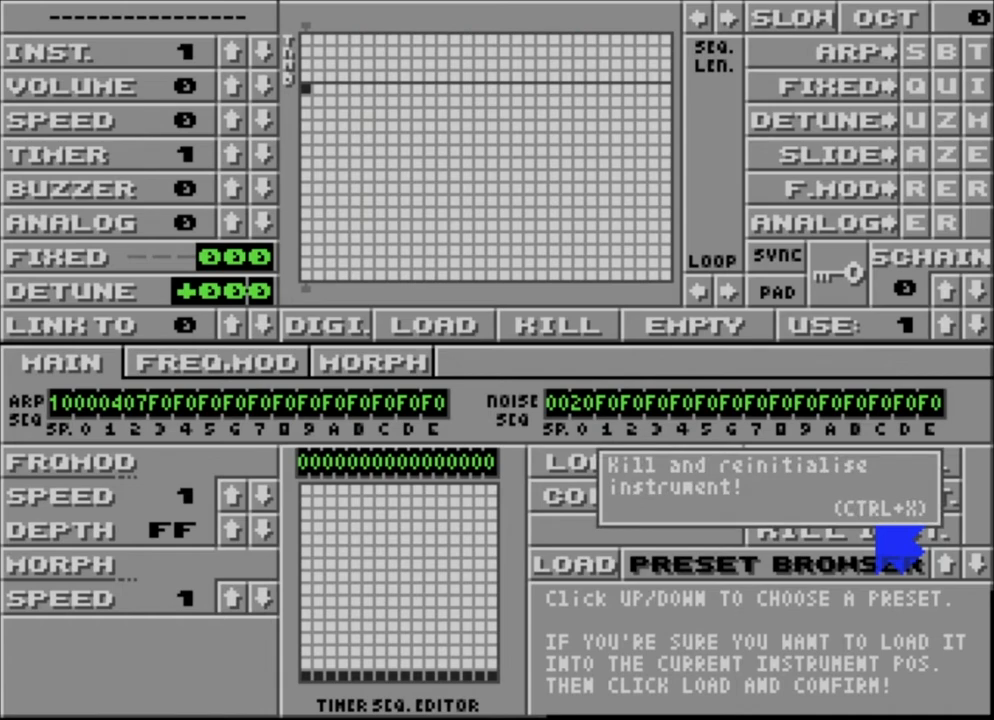
- Kill instrument 1 to reinitialise all its settings, and confirm
left_click(885, 535)
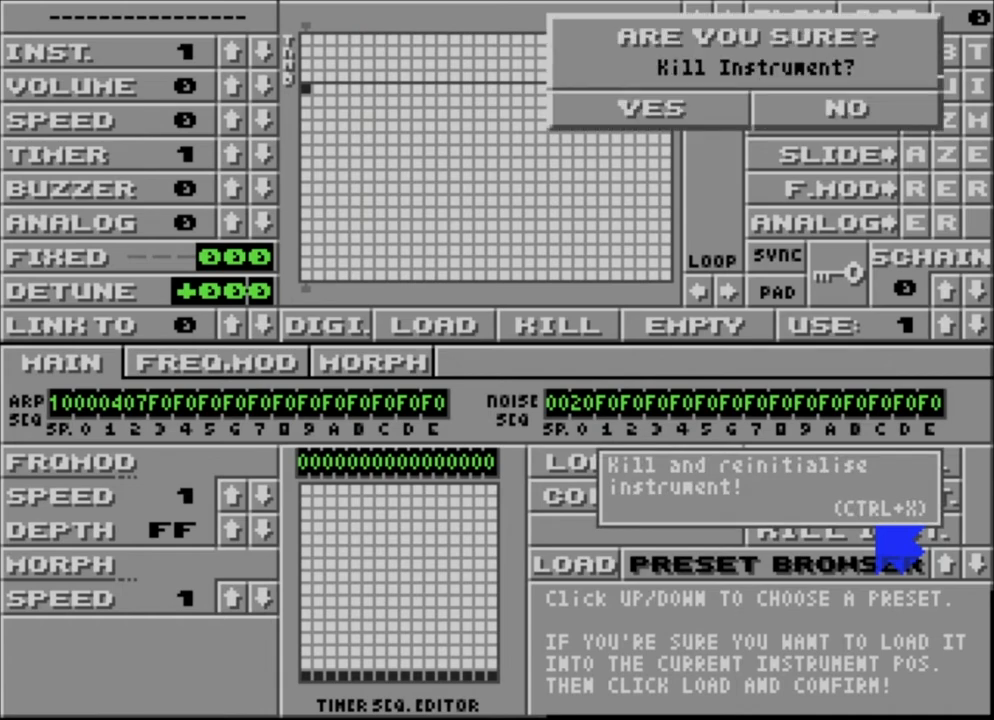
key("Return")
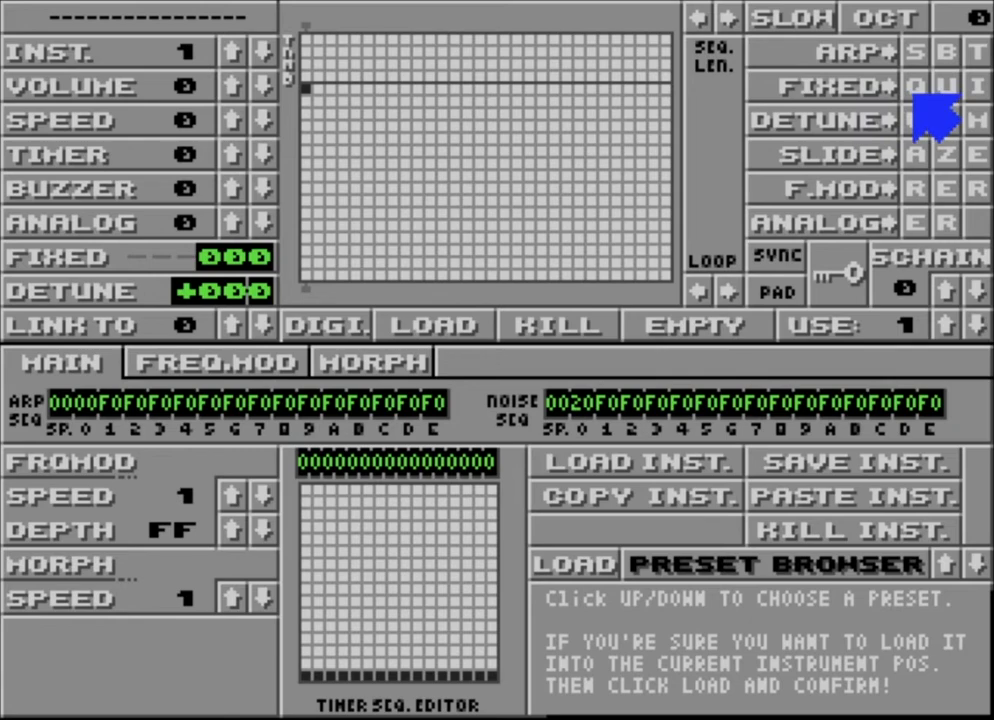
- Enable FIXED for the square column and set the FIXED value to 010
left_click(914, 97)
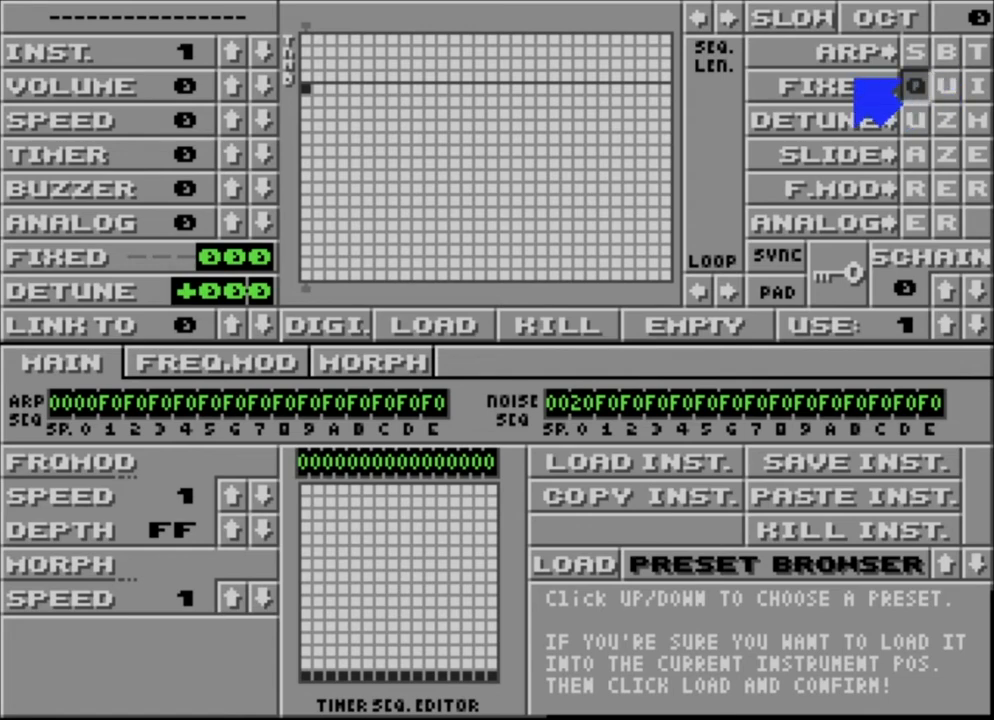
left_click(234, 257)
type("1")
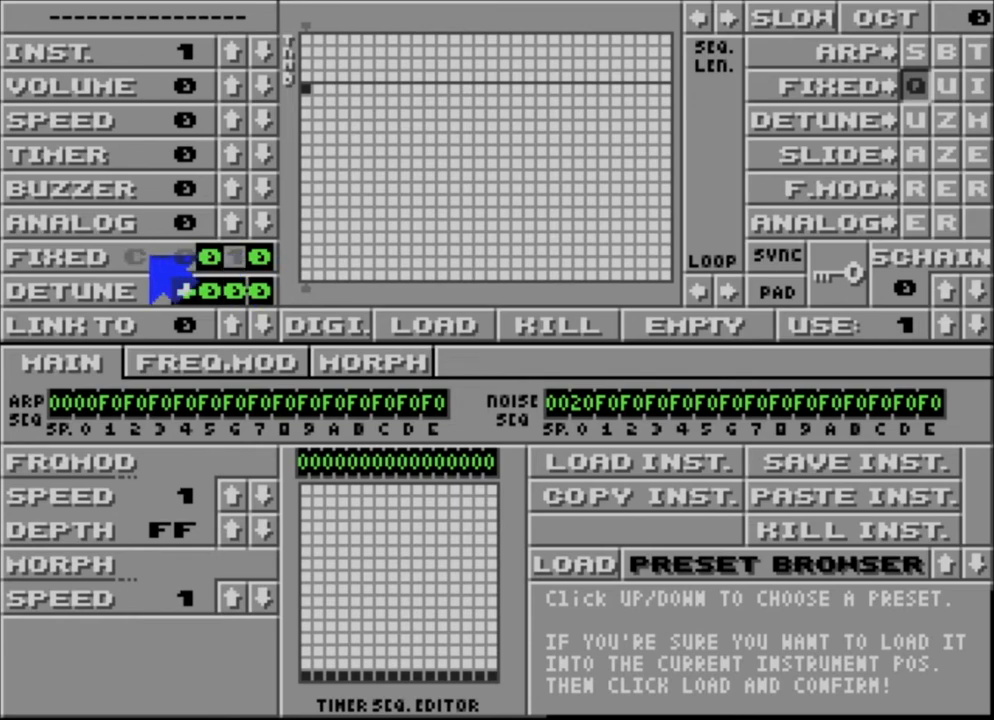
- Run the FIXED value upward in semitone steps through 030 and 0E0 to at least 180
type("23456789AB")
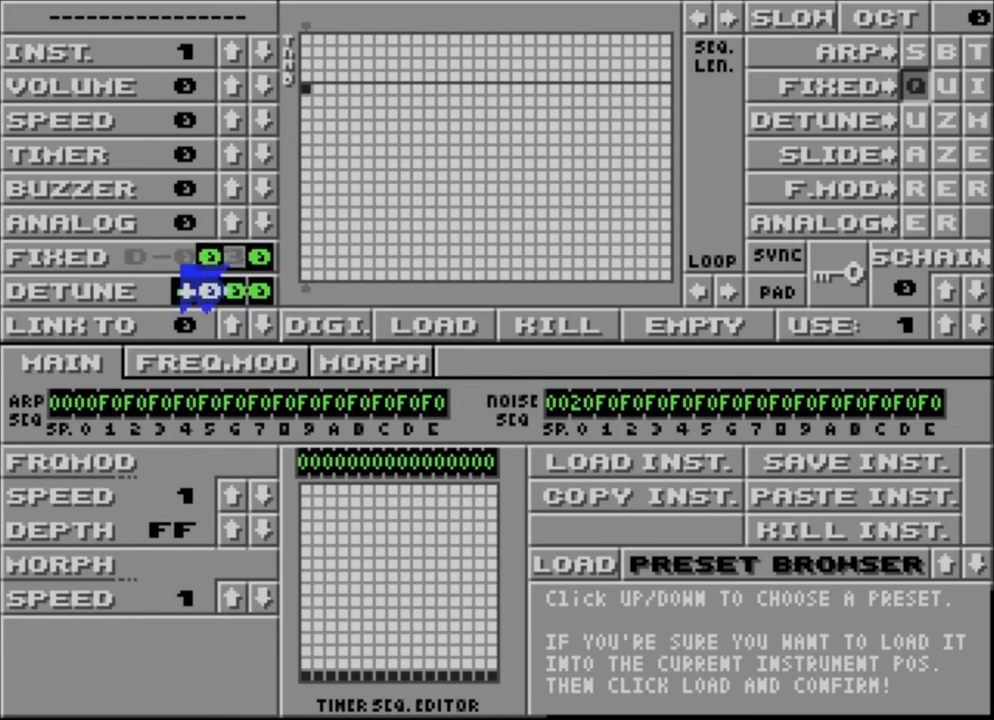
key("plus")
key("plus")
key("plus")
key("plus")
key("plus")
key("plus")
key("plus")
key("plus")
key("plus")
key("plus")
key("plus")
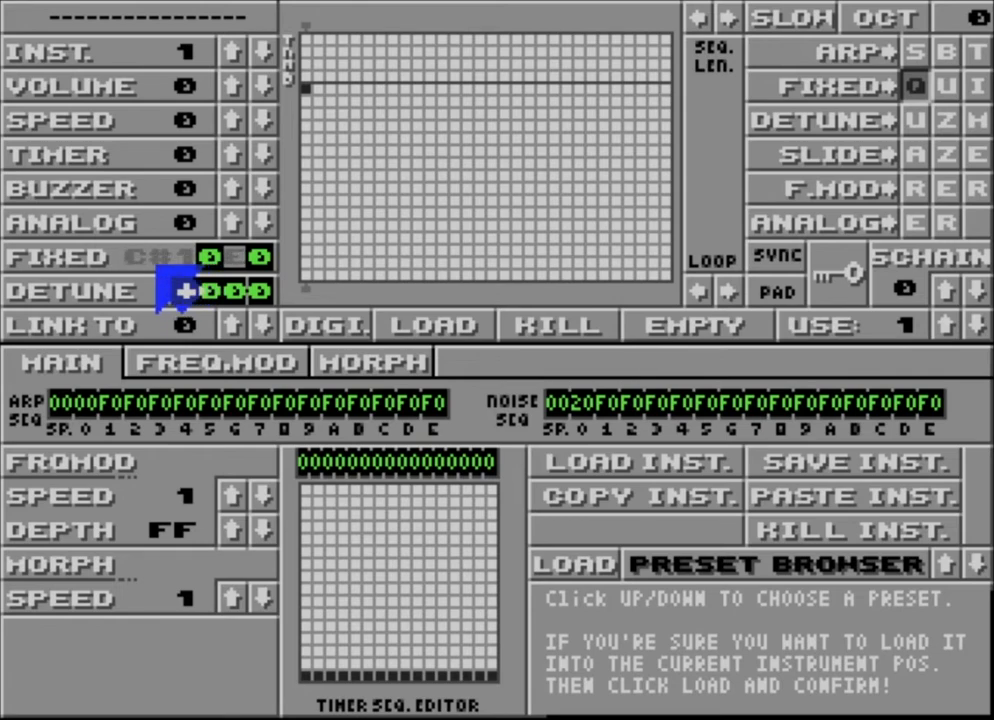
key("Up")
key("Up")
key("Up")
key("Up")
key("Up")
key("Up")
key("Up")
key("Up")
key("Up")
key("Up")
key("Up")
key("Up")
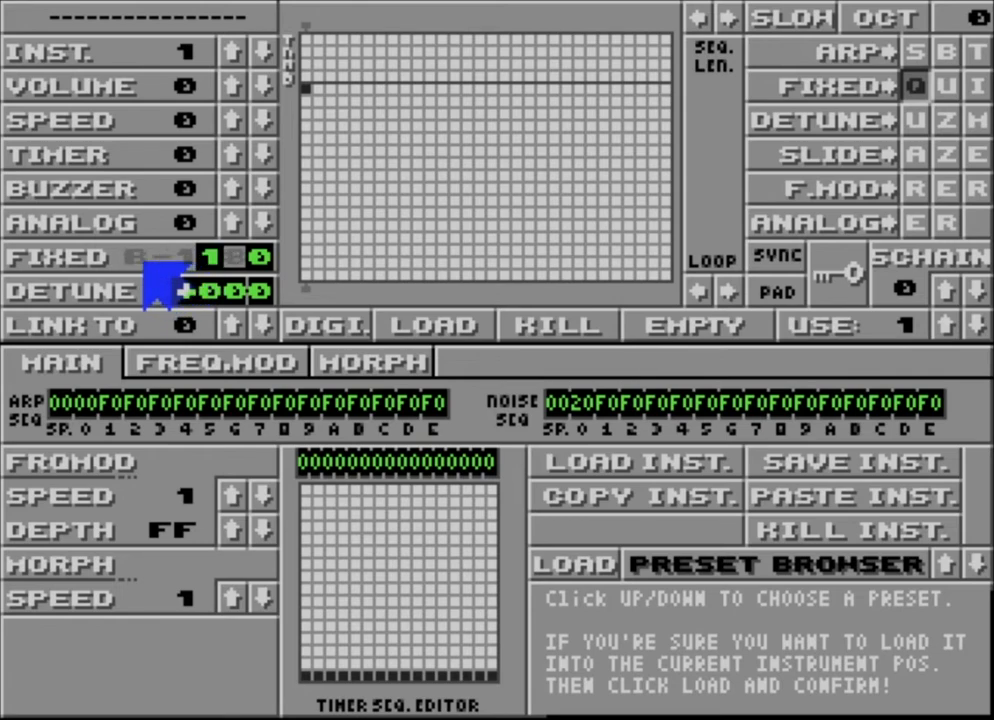
key("Up")
key("Up")
key("Up")
key("Up")
key("Up")
key("Up")
key("Up")
key("Up")
key("Up")
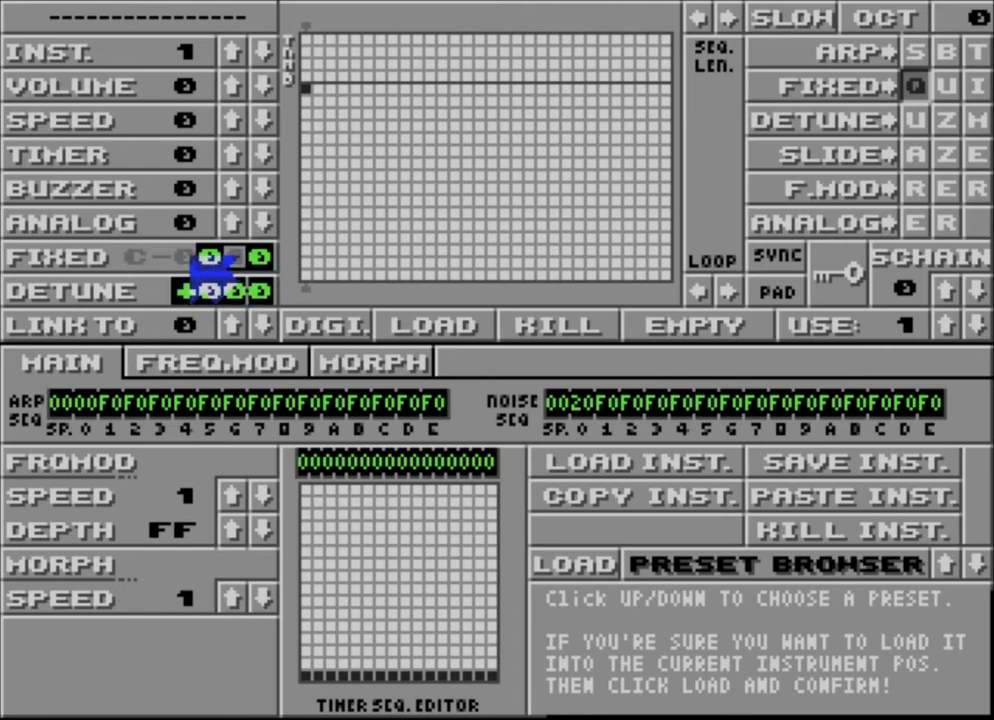
- Run the FIXED value in single-unit steps from 011 up to 020 and back down to 011
key("Right")
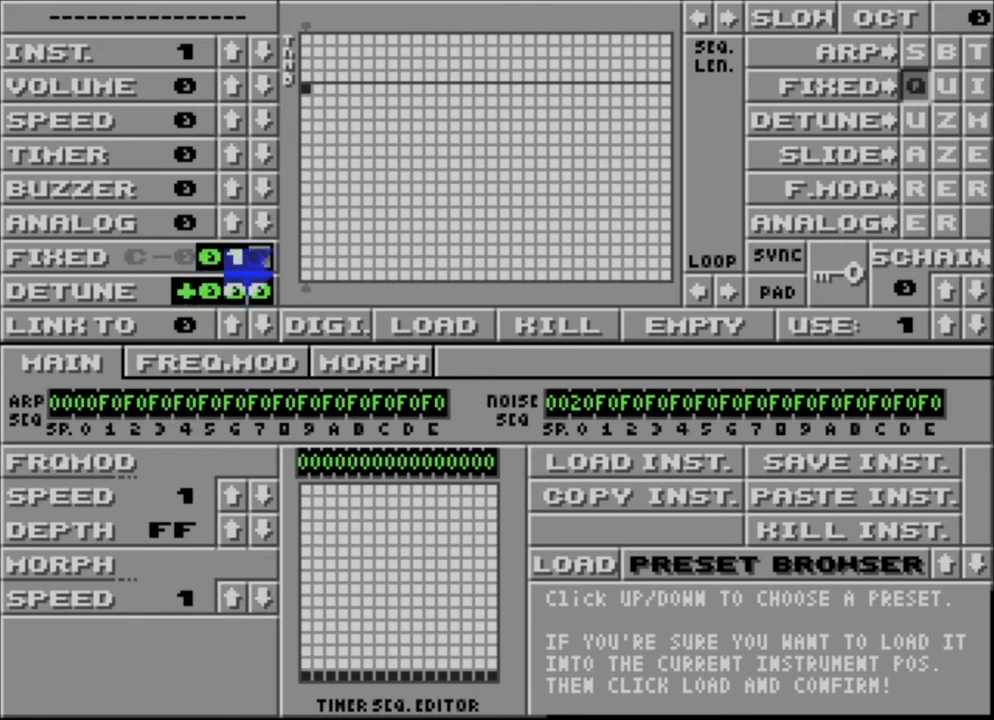
type("1")
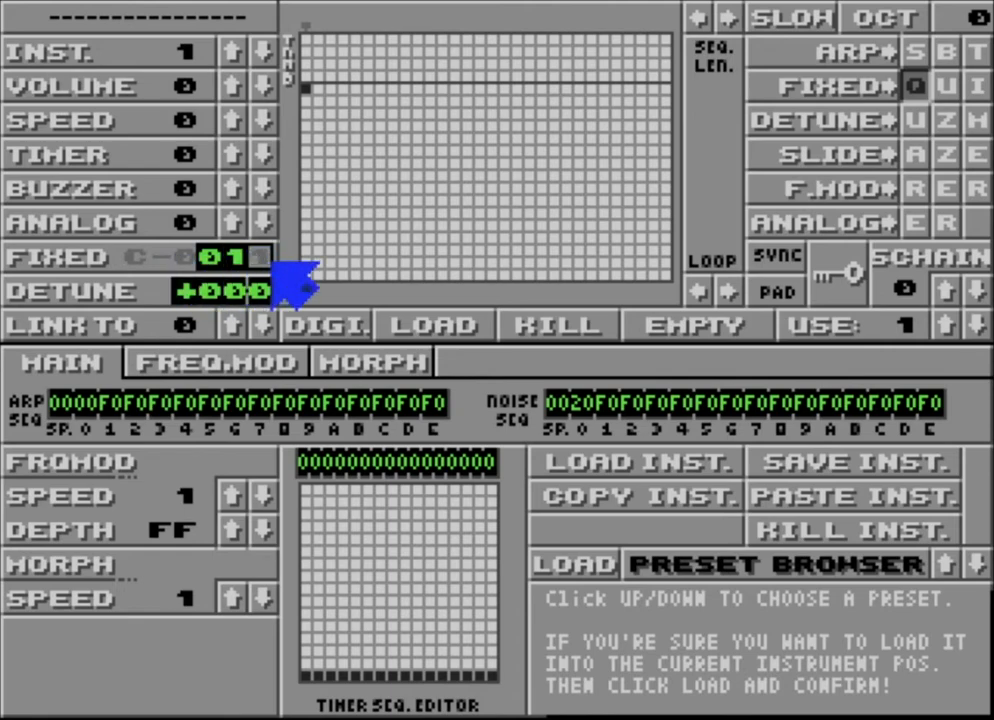
type("5")
left_click(271, 262)
left_click(271, 262)
left_click(271, 262)
left_click(271, 262)
left_click(271, 262)
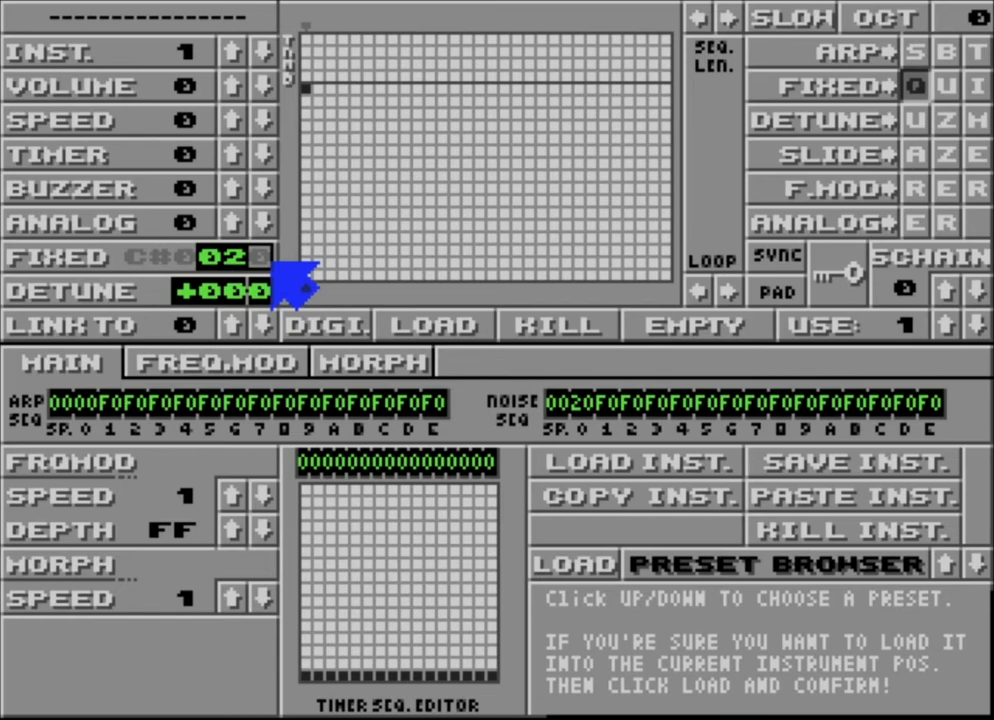
left_click(271, 262)
left_click(271, 262)
right_click(271, 262)
right_click(271, 262)
right_click(271, 262)
right_click(271, 262)
right_click(271, 262)
right_click(271, 262)
right_click(271, 262)
right_click(271, 262)
right_click(271, 262)
right_click(271, 262)
right_click(271, 262)
right_click(271, 262)
right_click(271, 262)
right_click(271, 262)
right_click(271, 262)
right_click(271, 262)
left_click(271, 262)
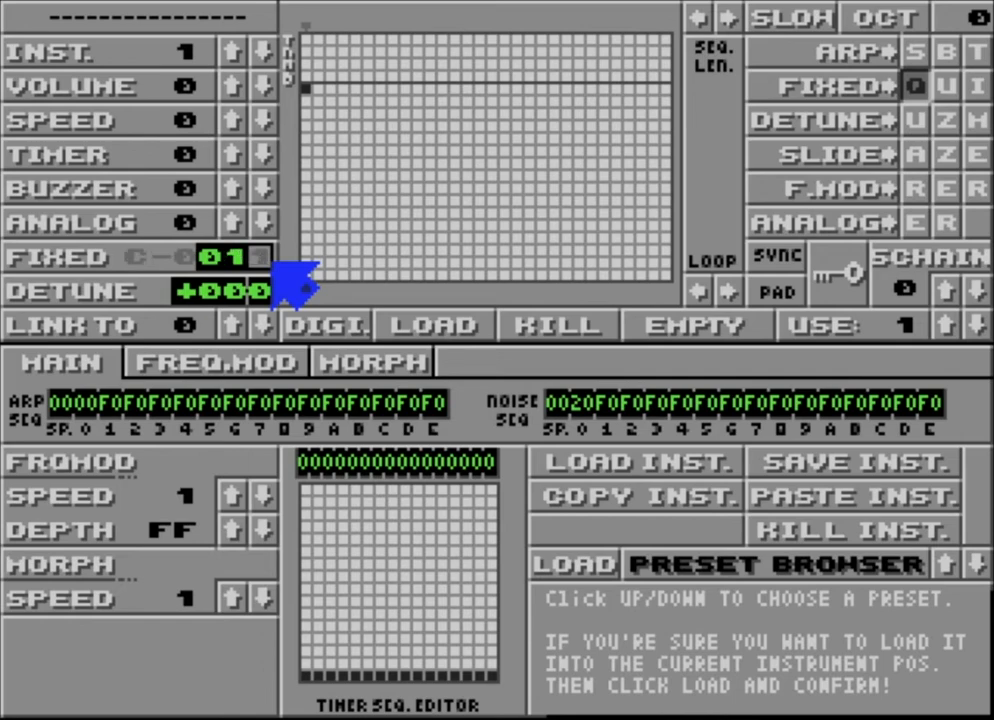
- Set the FIXED value to 010 and turn off FIXED for the square column
right_click(271, 262)
left_click(271, 262)
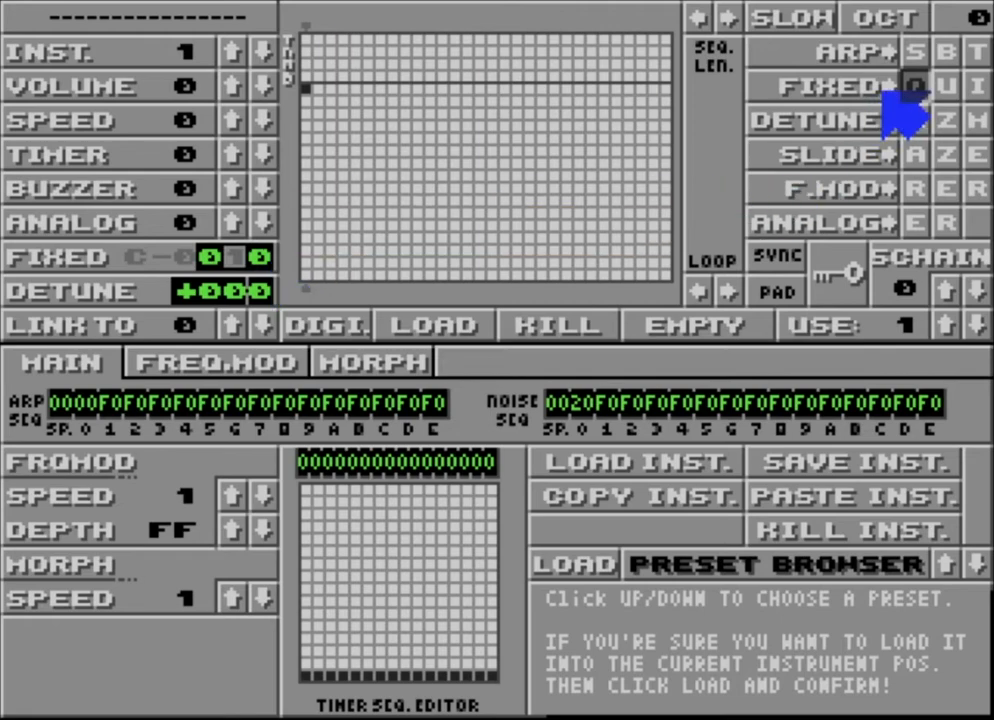
type("1")
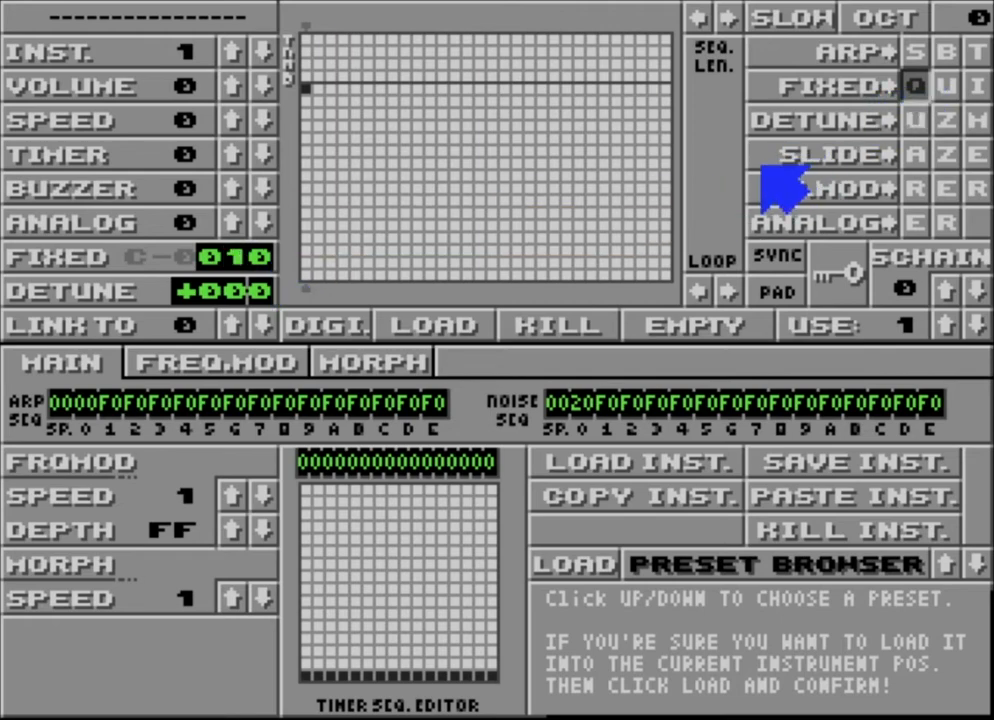
left_click(915, 86)
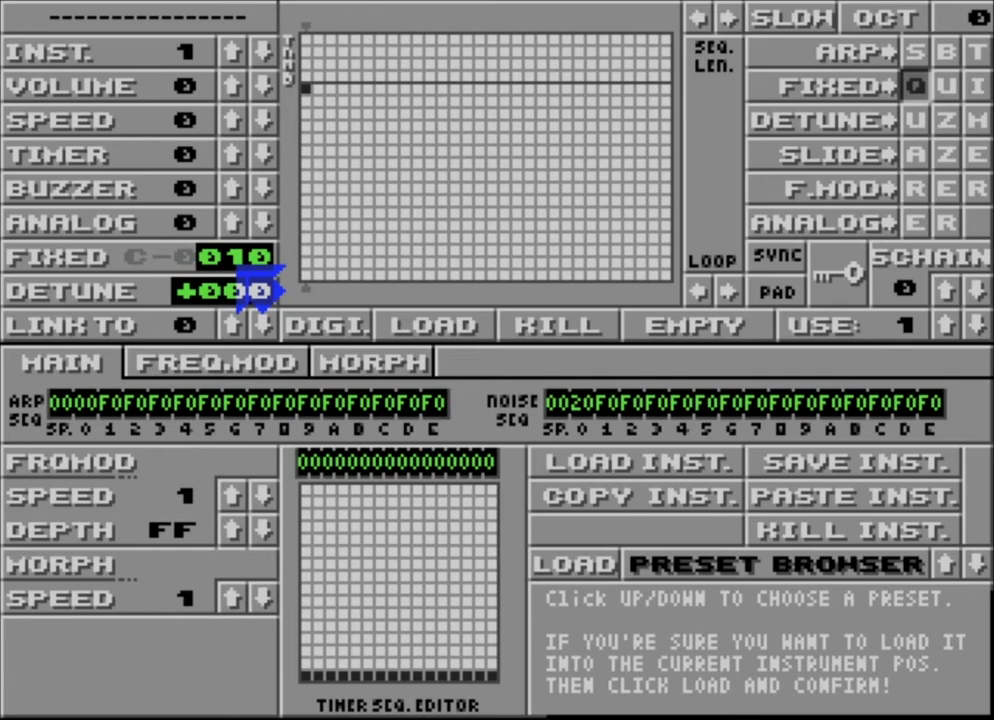
- Raise the octave to 1 and reset the FIXED value to 000
left_click(890, 20)
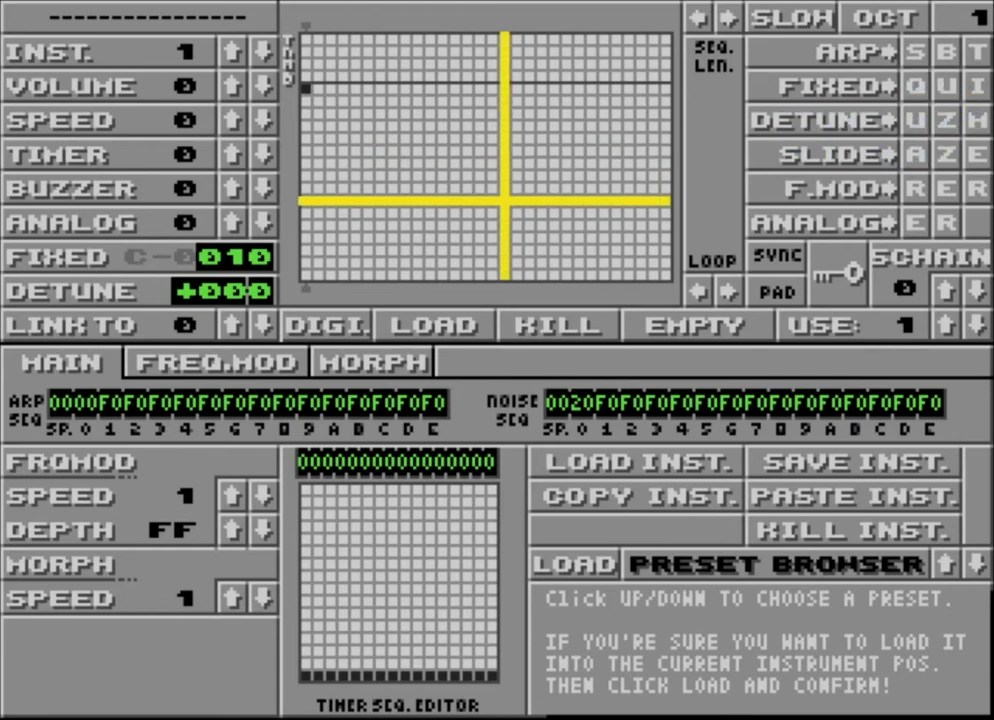
left_click(262, 266)
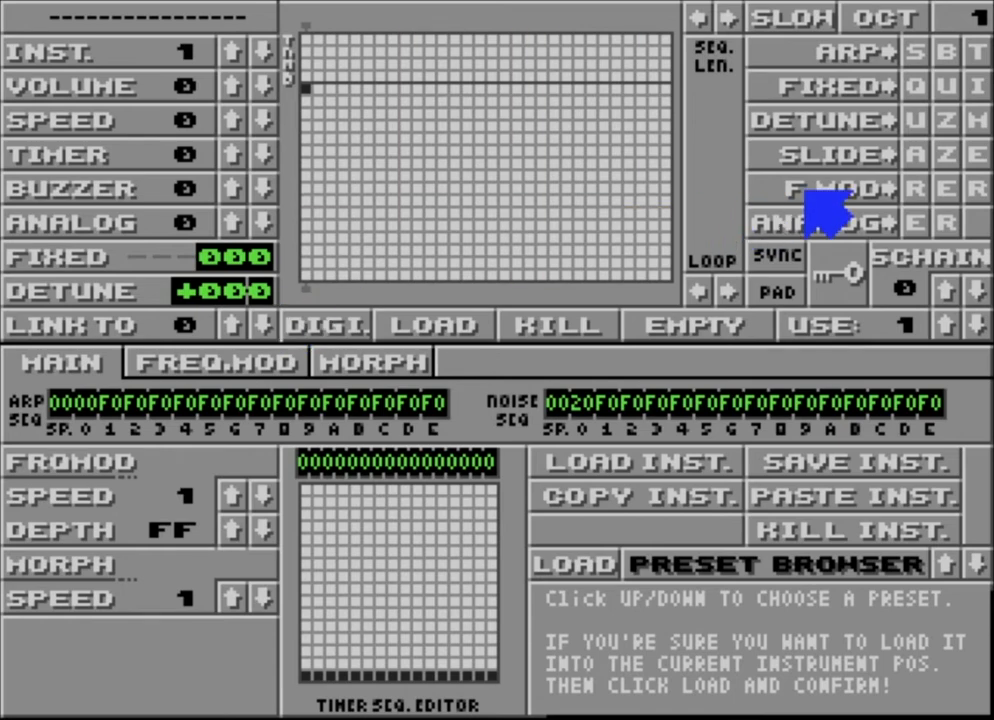
- Route FIXED to square and timer and DETUNE to timer, with the DETUNE value at -008
left_click(913, 86)
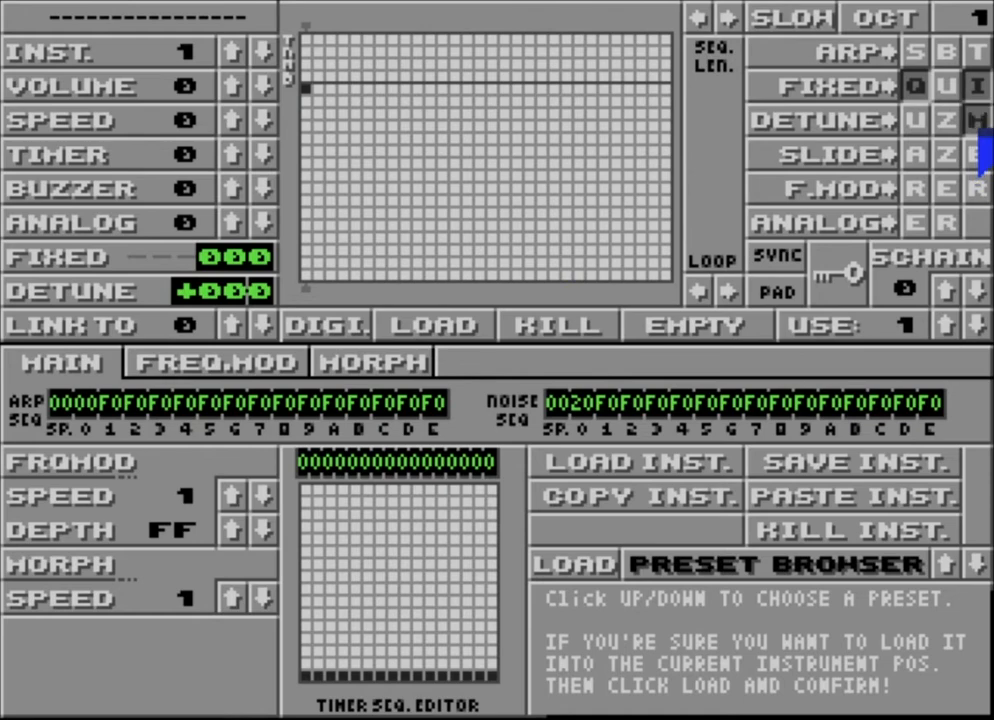
left_click(261, 291)
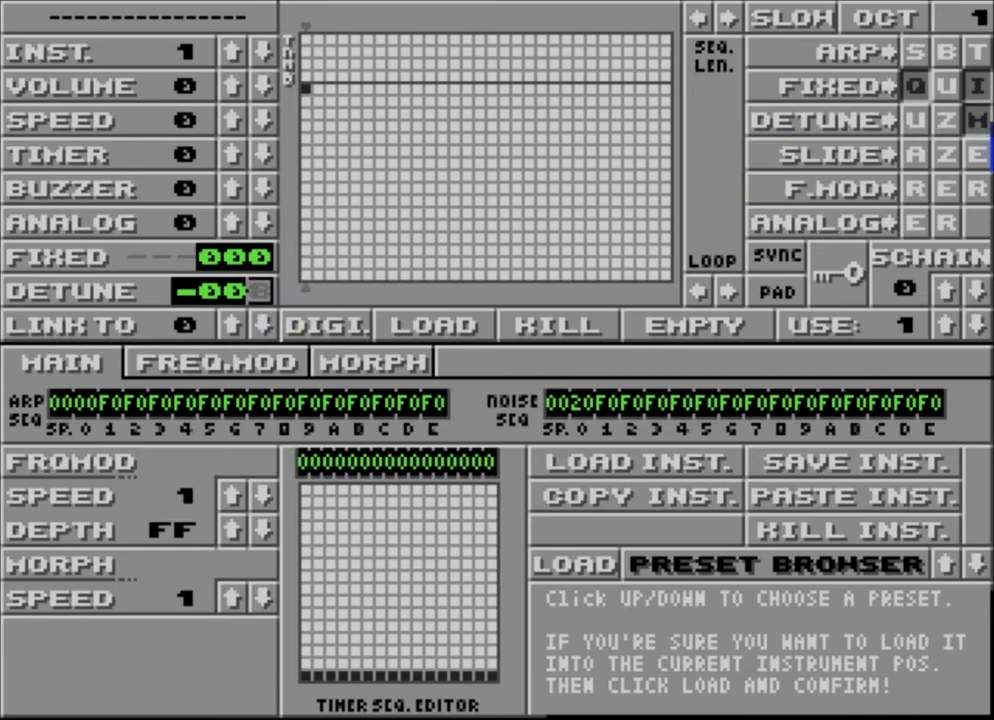
- Clear the FIXED and DETUNE routing and activate TIMER 1 on the sequence's first step
left_click(979, 91)
left_click(917, 84)
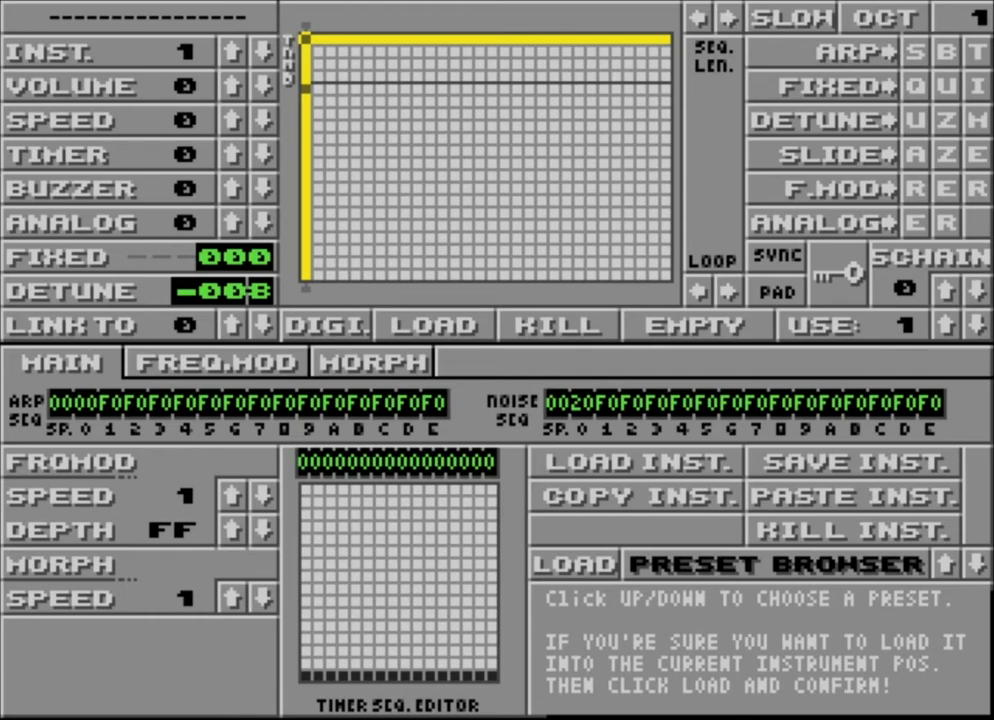
left_click(231, 153)
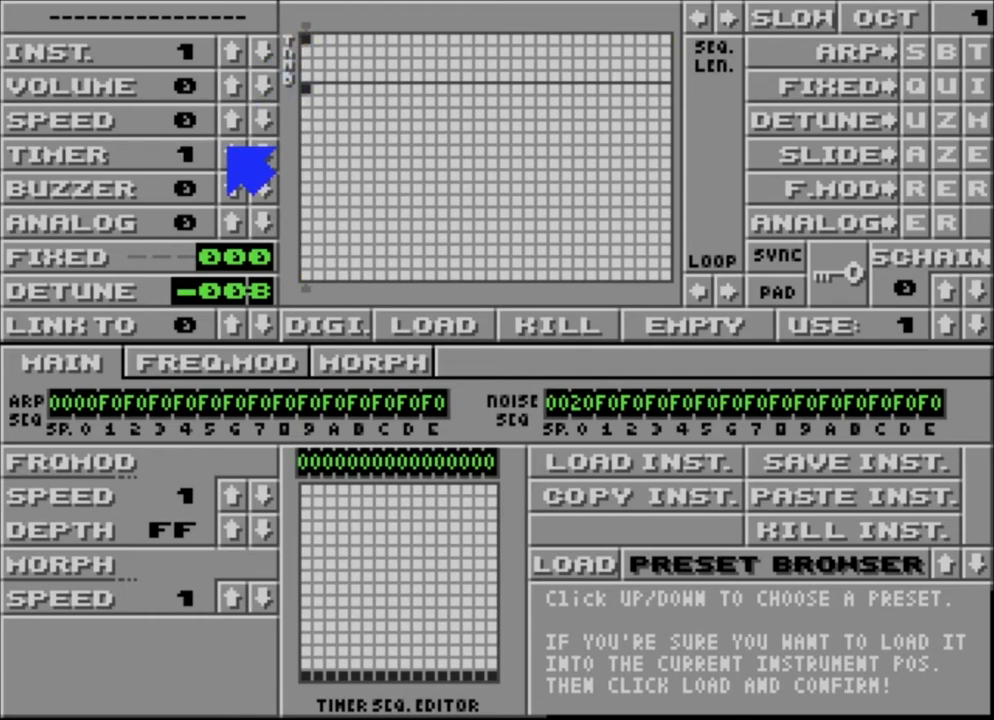
- Run the DETUNE value down and up in single steps, ending at +004, with DETUNE routed to square
left_click(262, 299)
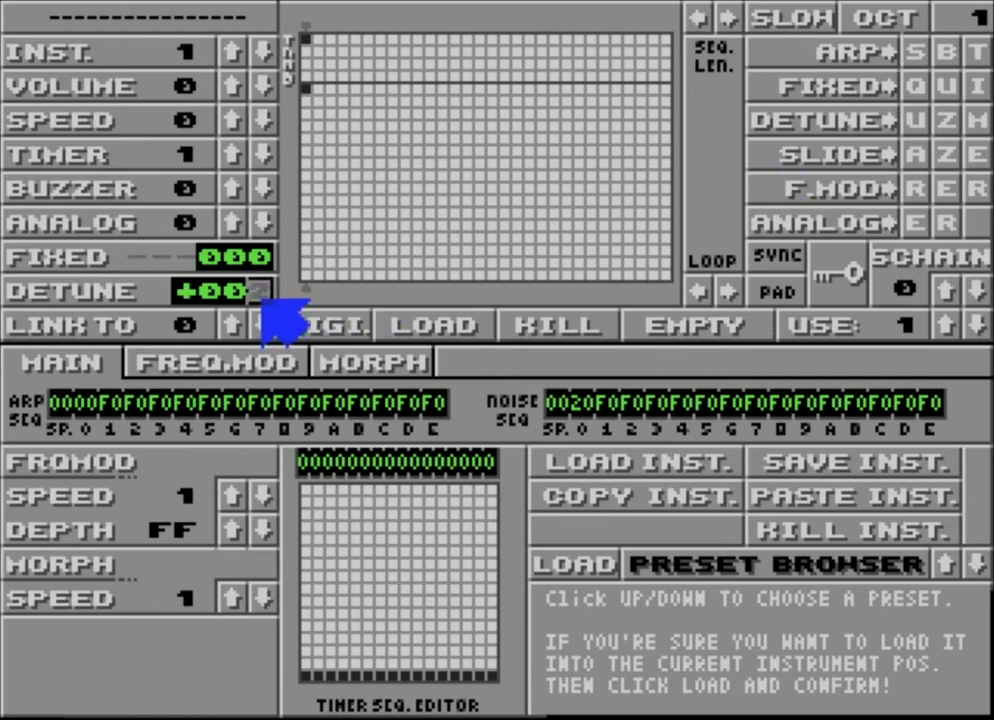
key("Down")
key("Down")
key("Down")
key("Down")
key("Down")
key("Down")
key("Down")
key("Down")
key("Down")
key("Up")
key("Up")
key("Up")
key("Up")
key("Up")
key("Up")
key("Up")
key("Up")
key("Up")
key("Up")
key("Up")
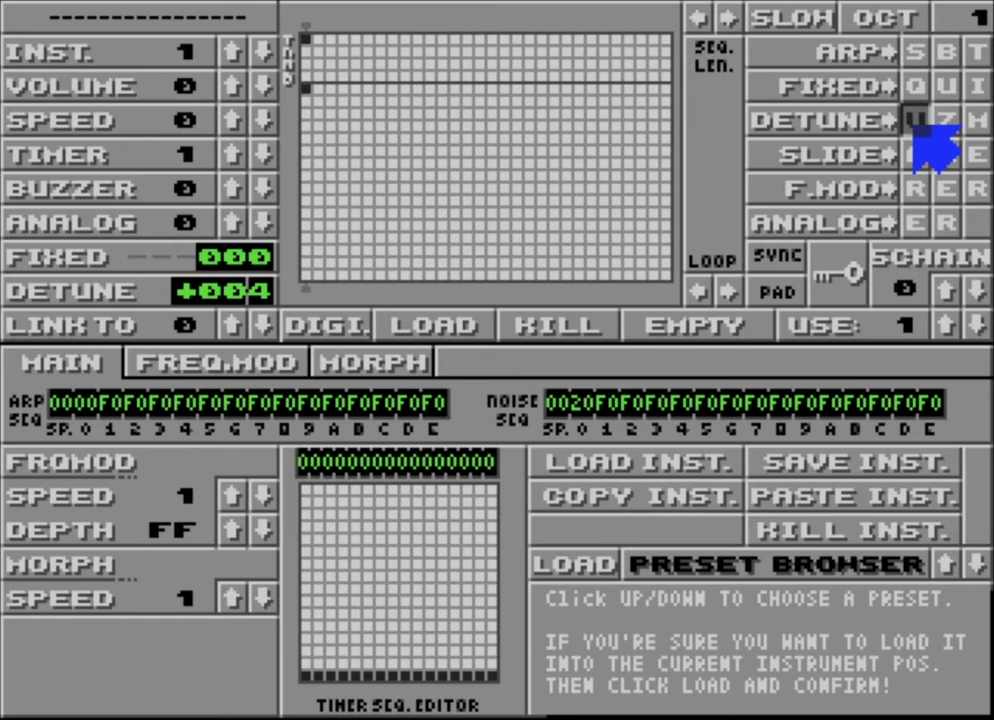
- Try DETUNE values of +024 and +020, and set the DETUNE value to +050
left_click(240, 290)
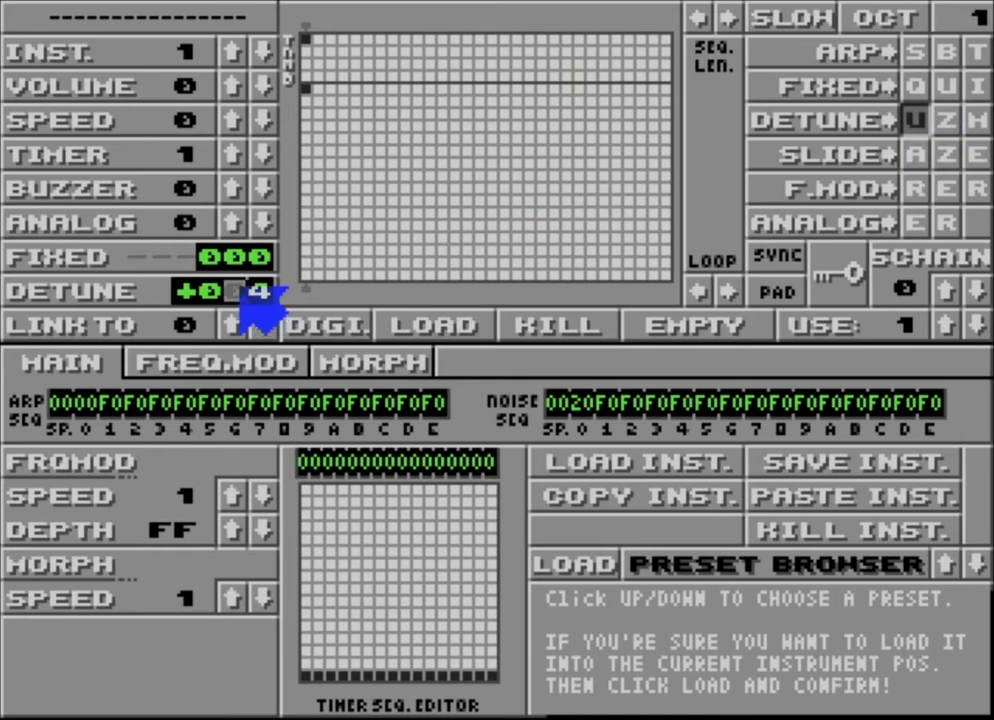
type("2")
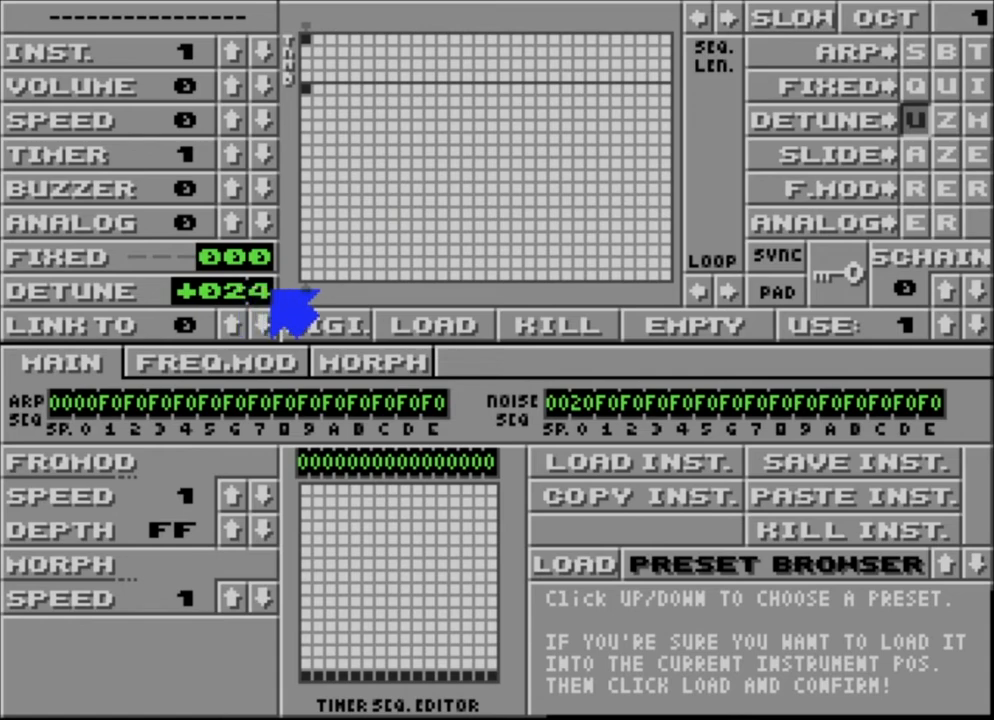
right_click(268, 291)
type("0")
left_click(272, 292)
type("20")
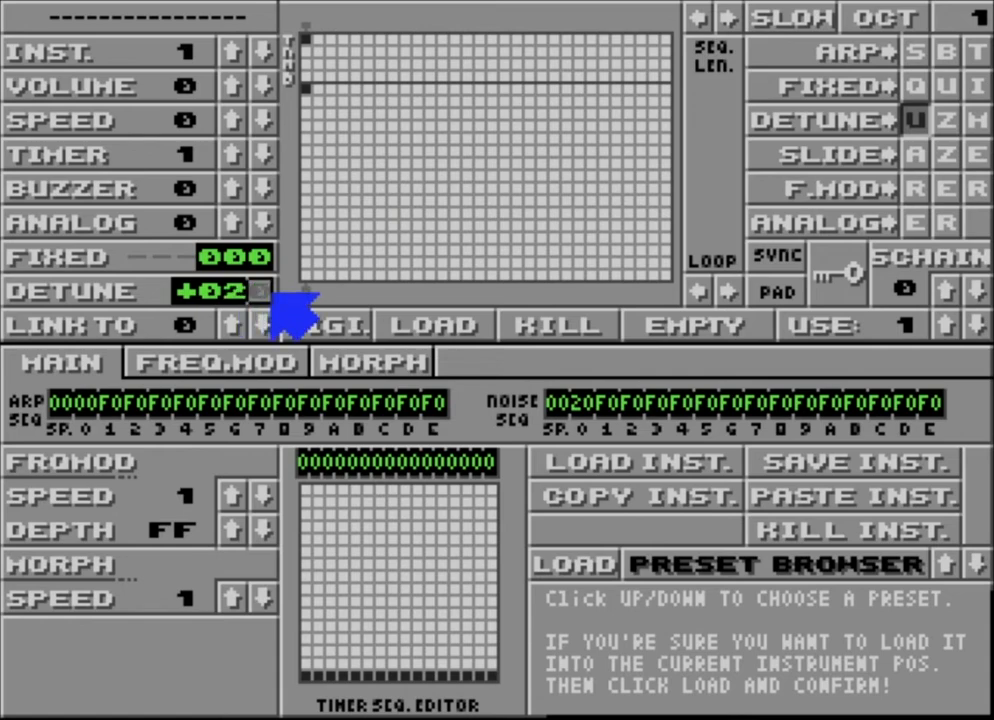
left_click(272, 292)
type("50")
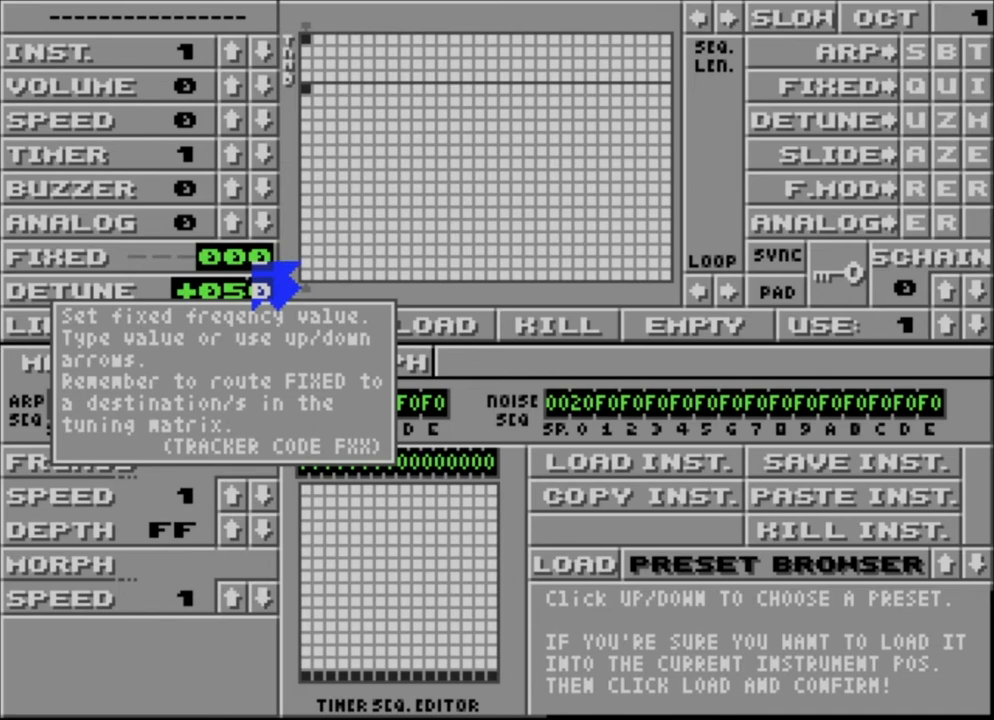
- Run the FIXED value up in semitone steps through 070 and back down to 000
left_click(240, 260)
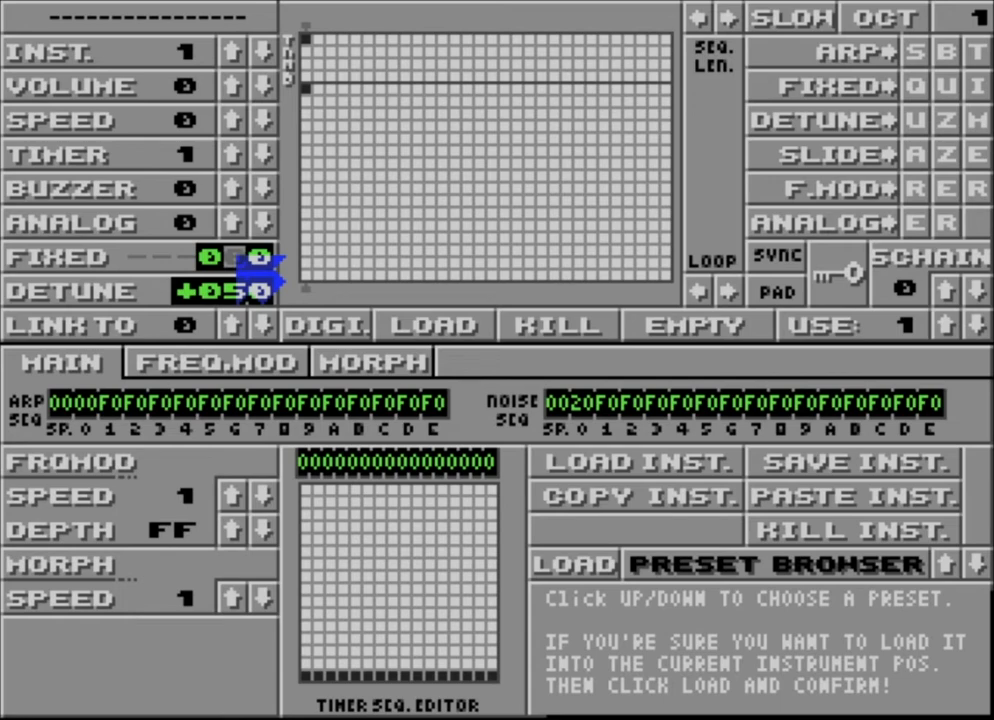
key("Up")
key("Up")
key("Up")
key("Up")
key("Up")
key("Up")
key("Up")
key("Up")
key("Up")
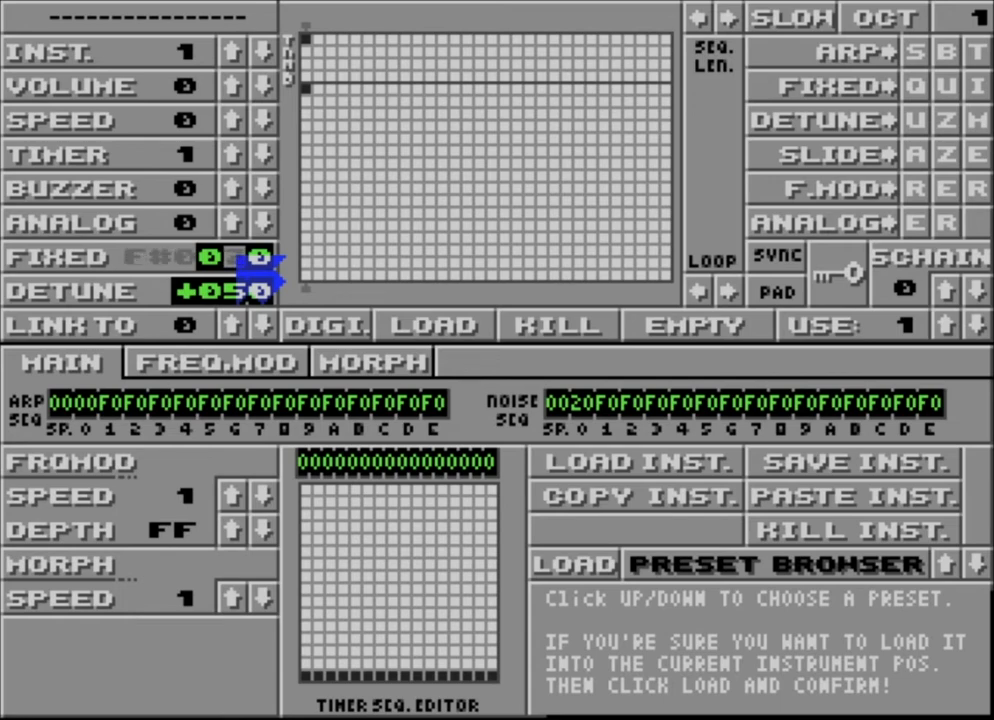
key("Up")
key("Up")
key("Up")
key("Up")
key("Up")
key("Up")
key("Down")
key("Down")
key("Down")
key("Down")
key("Down")
key("Down")
key("Down")
key("Down")
key("Down")
key("Down")
key("Down")
key("Down")
key("Down")
key("Down")
key("Down")
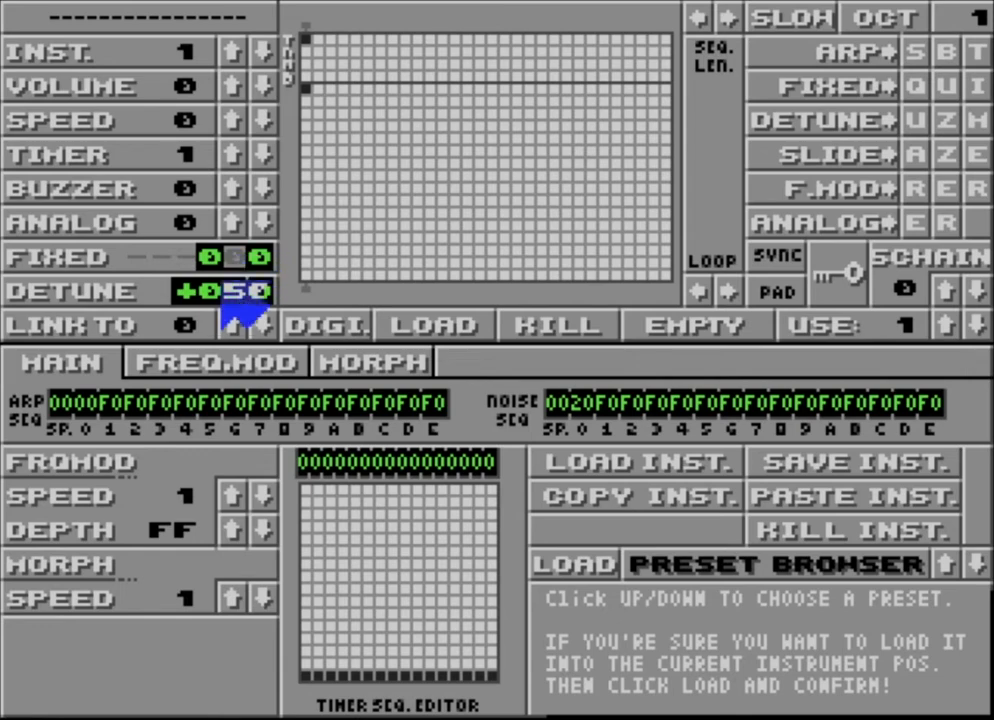
- Set the DETUNE value to +057
left_click(222, 291)
key("Right")
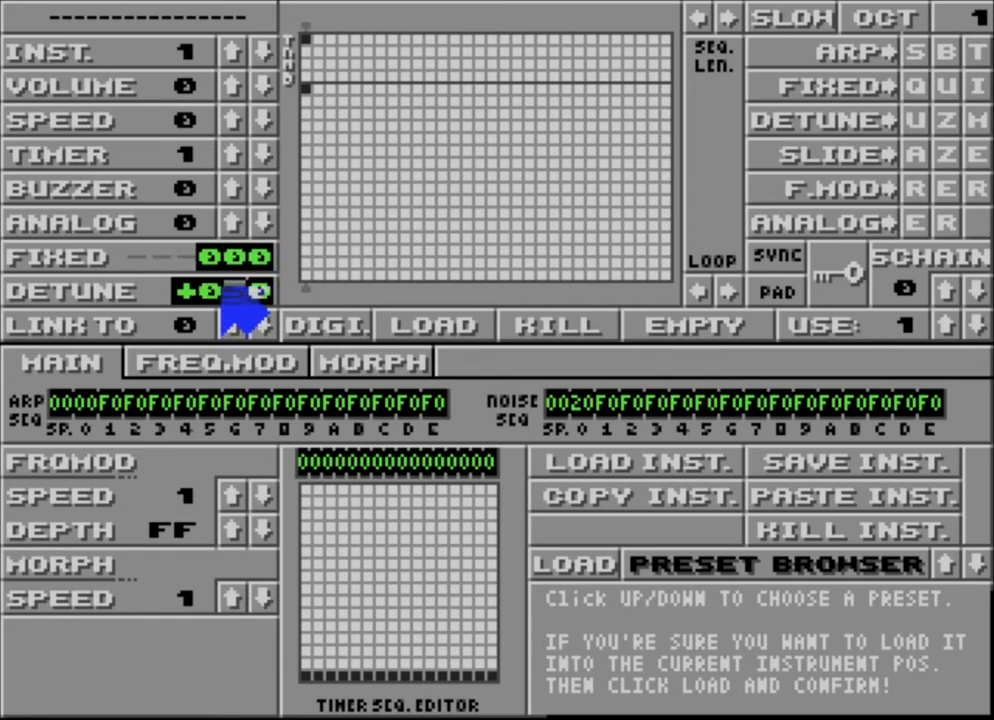
type("57")
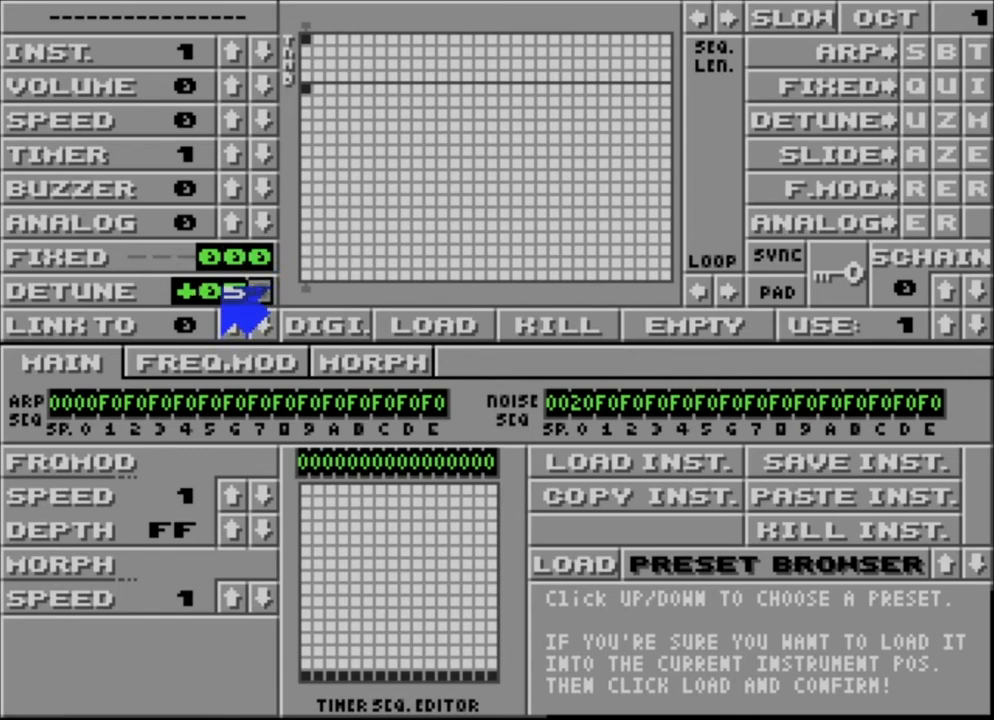
- Step the individual DETUNE digits through positive and negative values
key("Left")
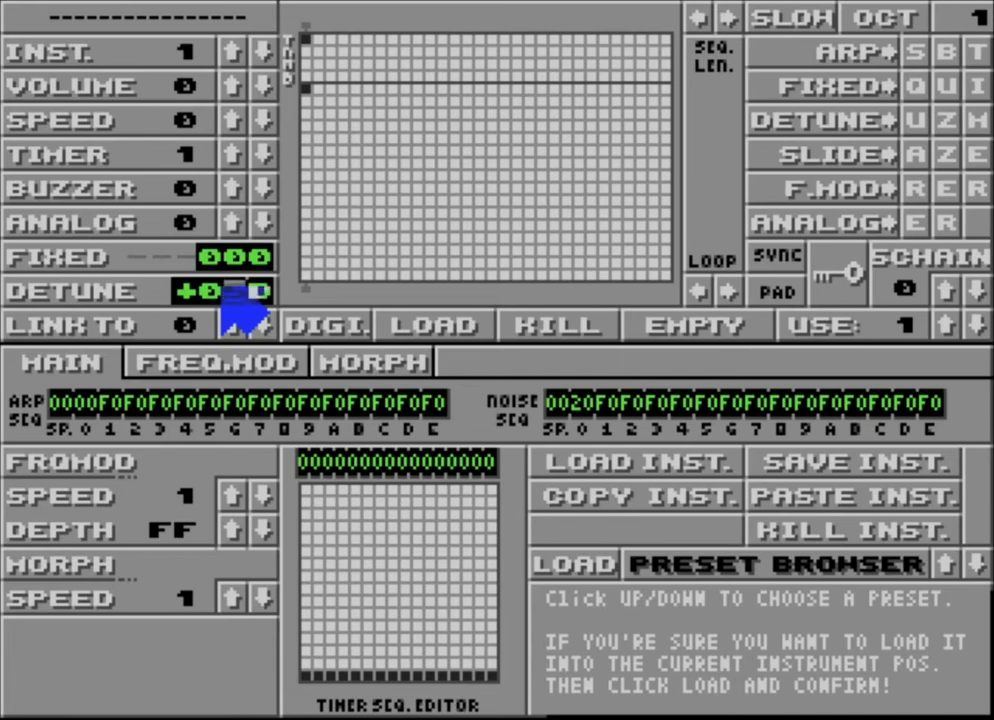
key("Up")
key("Up")
key("Left")
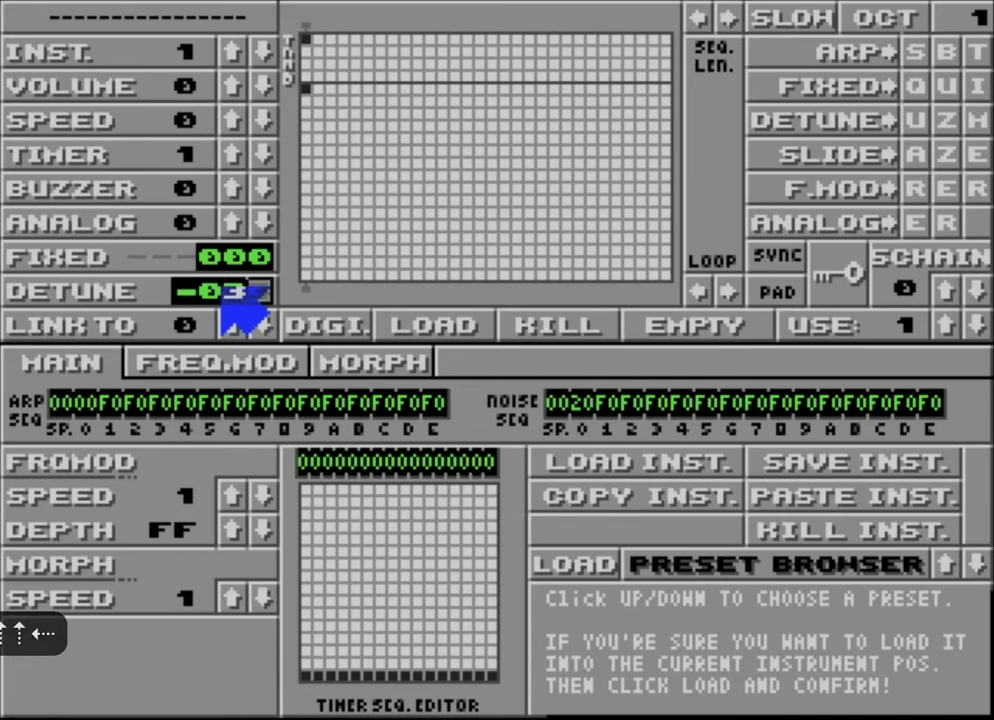
key("Up")
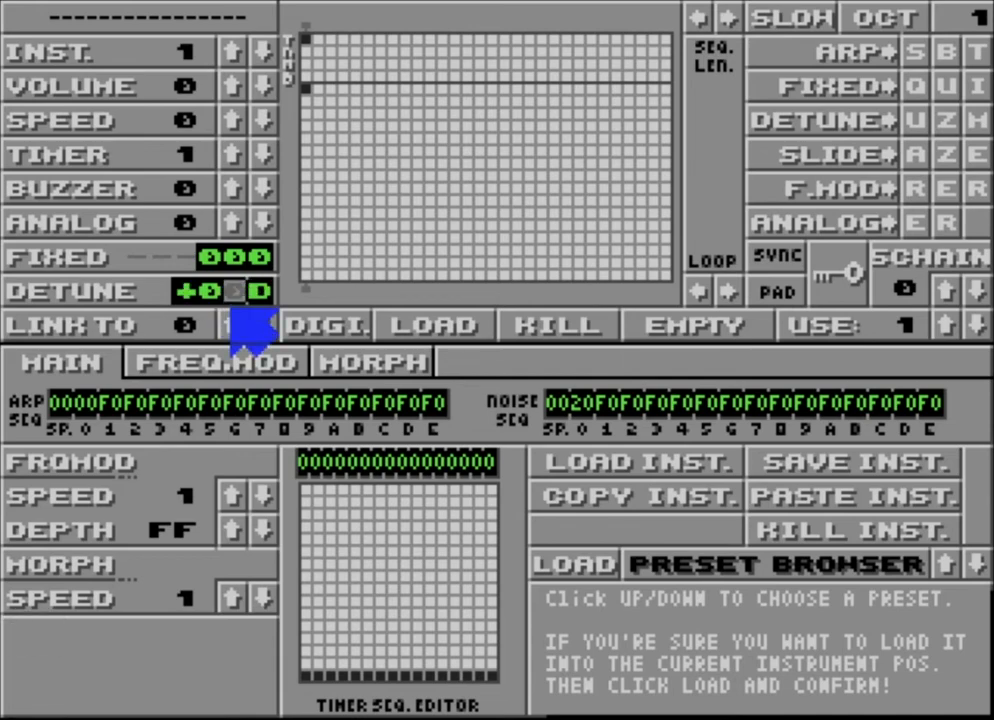
key("Right")
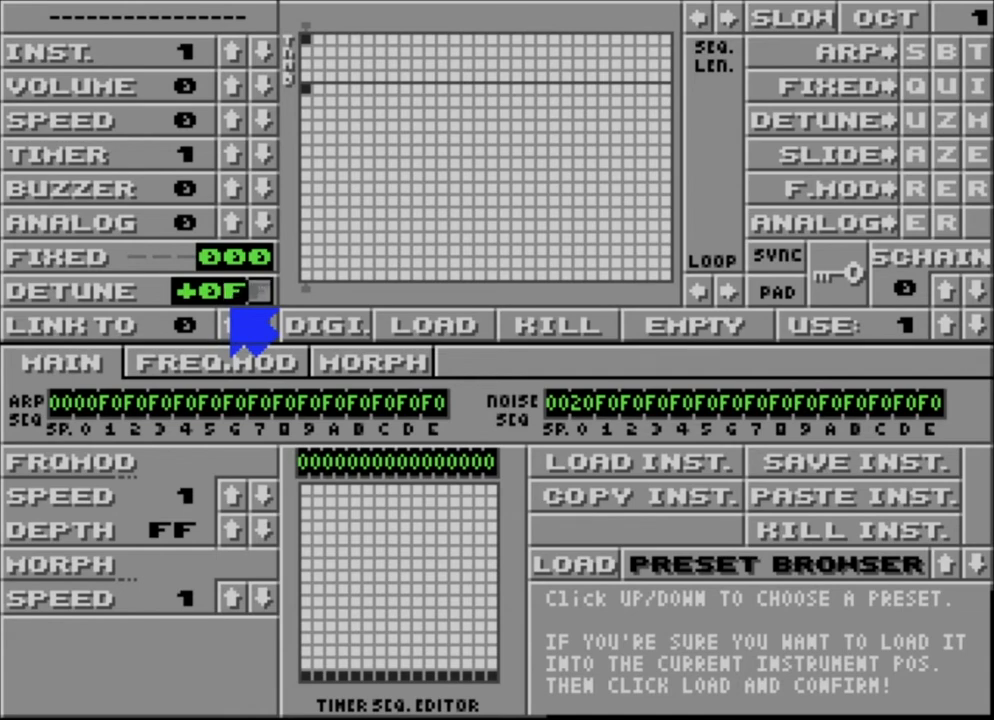
- Reset the DETUNE value to +000 and turn off DETUNE for the square column
key("Left")
type("00")
key("Return")
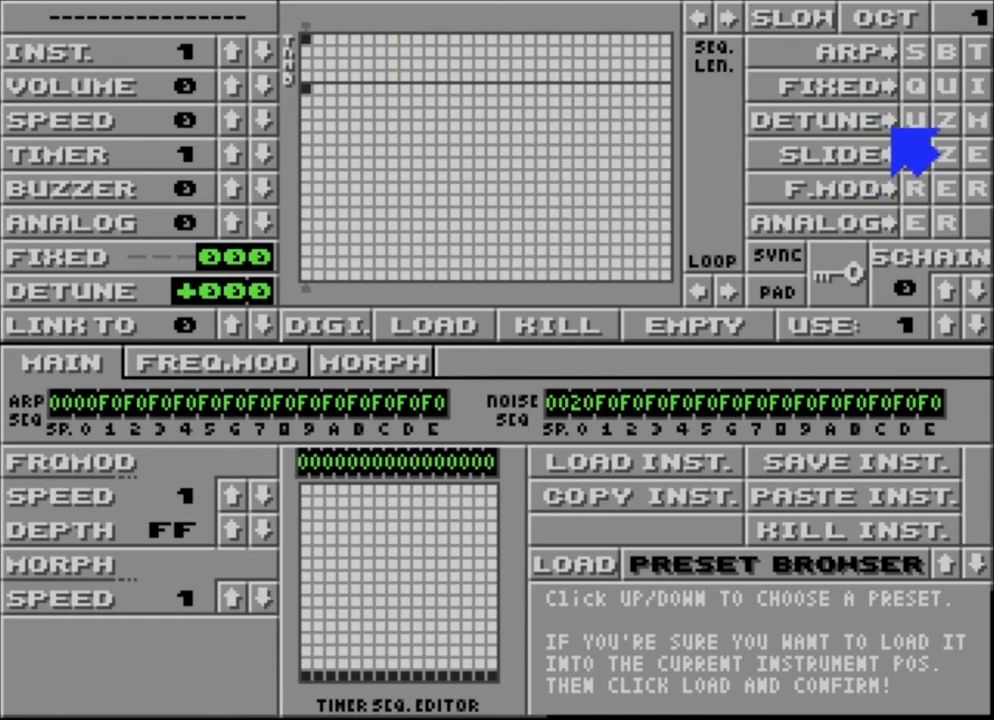
- Route SLIDE to the square column and return to the pattern editor
mouse_move(913, 157)
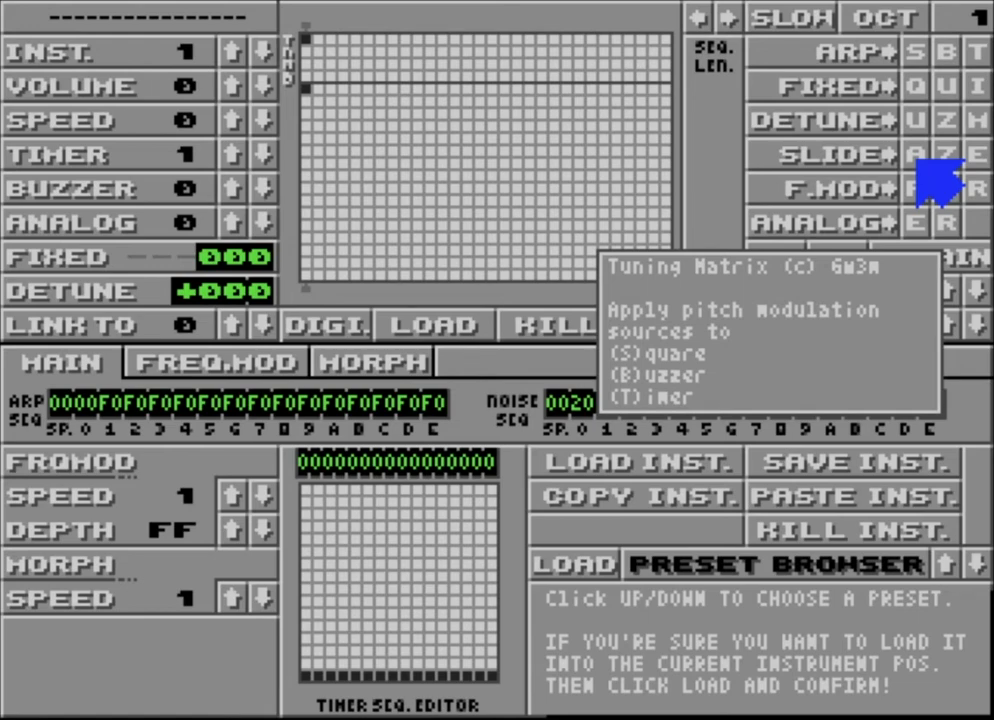
left_click(917, 161)
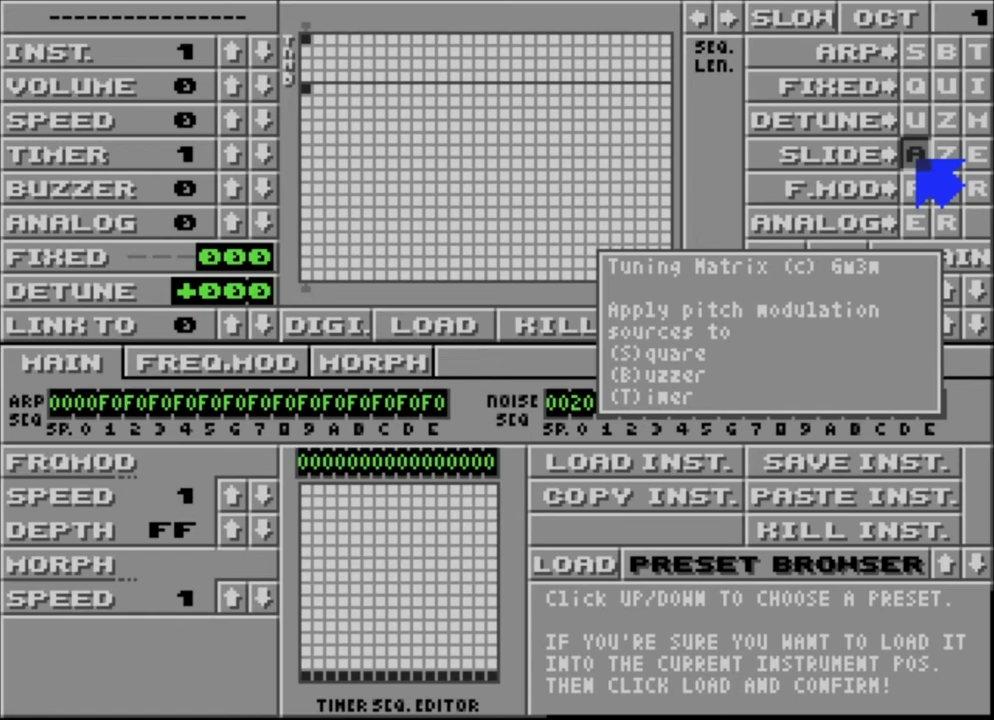
left_click(3, 3)
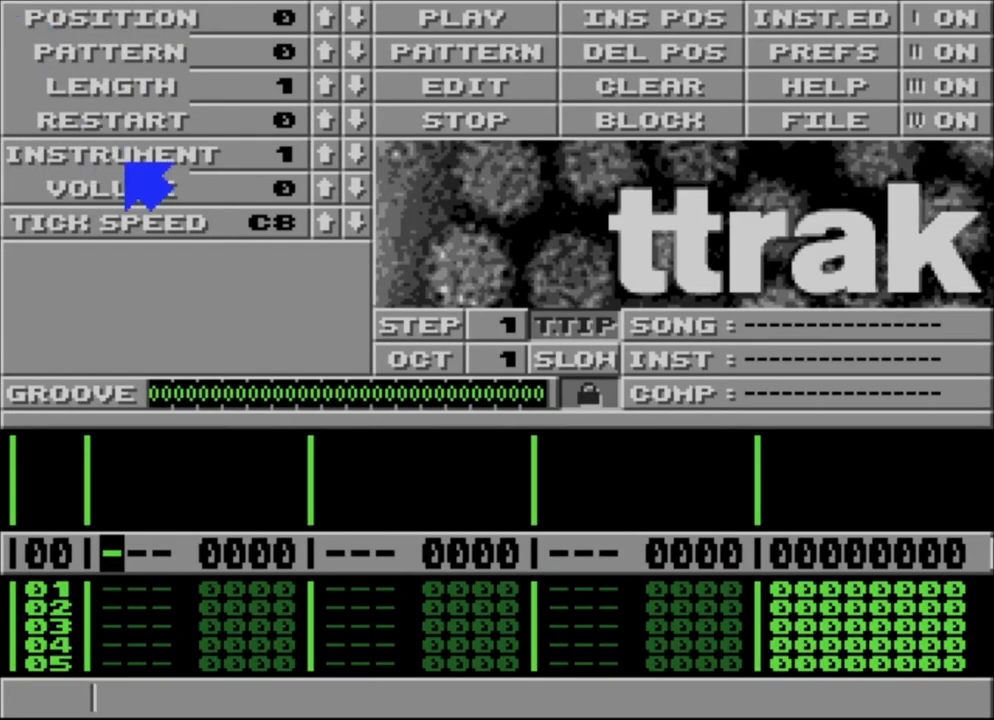
- Turn on edit mode and enter a G-2 note with instrument 1 in row 00 of the first track
key("Right")
key("Right")
key("Left")
key("Left")
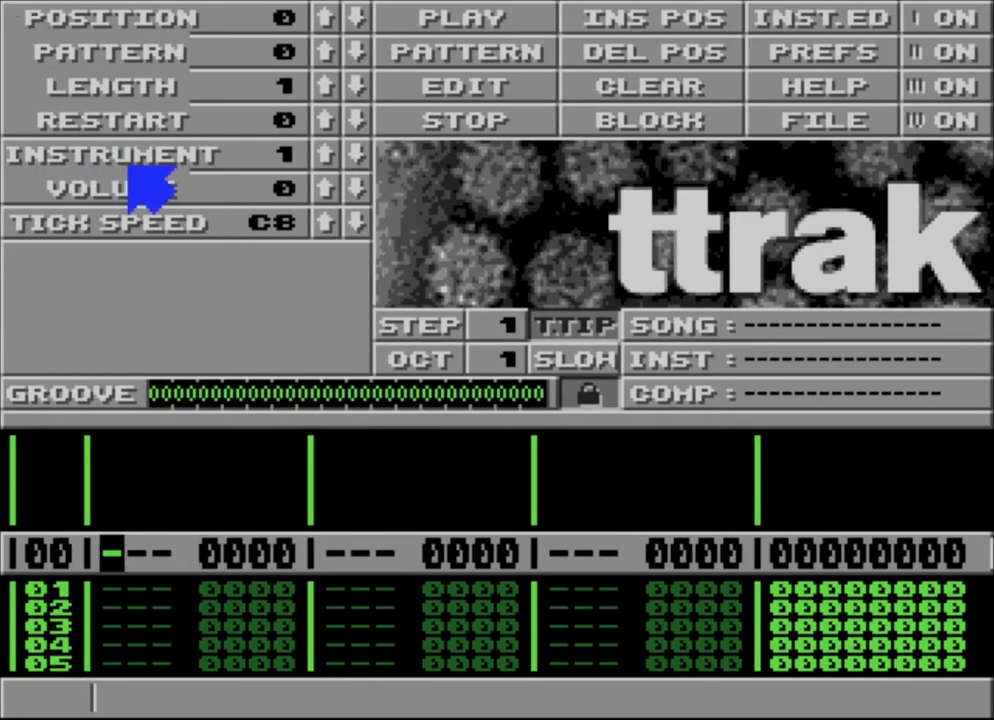
key("space")
key("t")
key("Up")
key("Right")
key("Right")
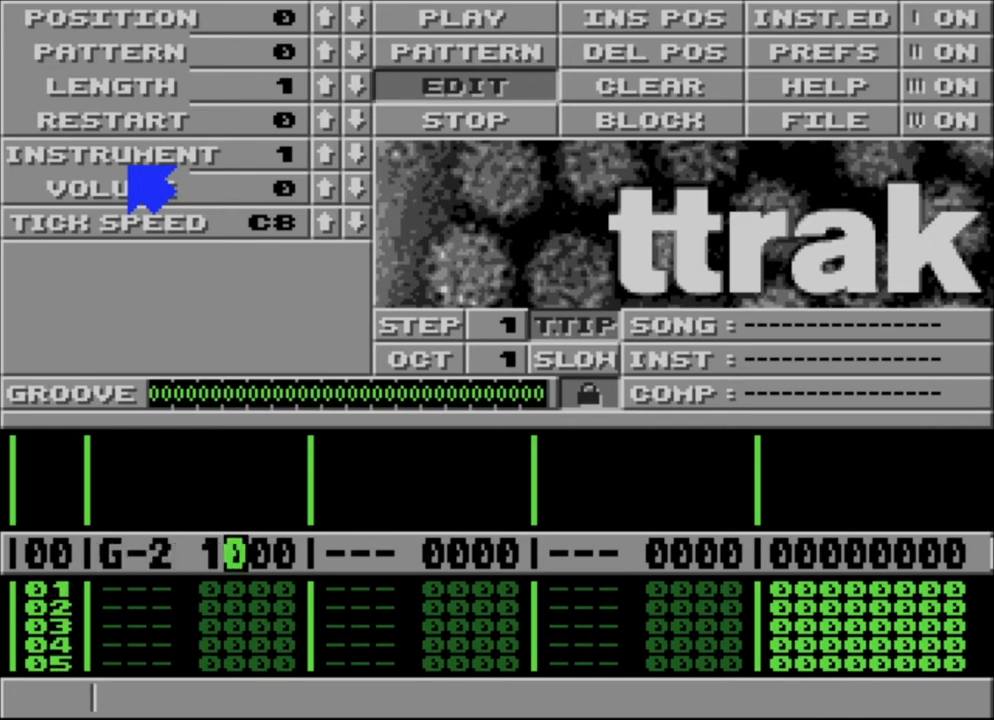
- Enter effect 1 with value 01 beside the G-2 note in row 00
type("1")
key("Up")
key("Right")
key("Right")
type("1")
key("Up")
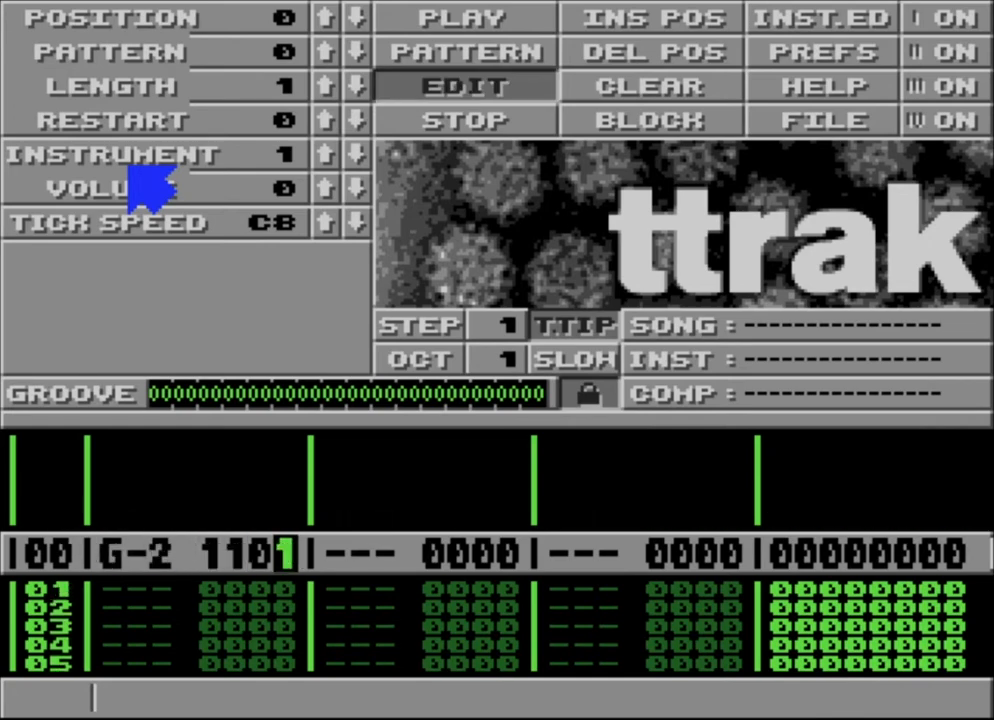
key("Down")
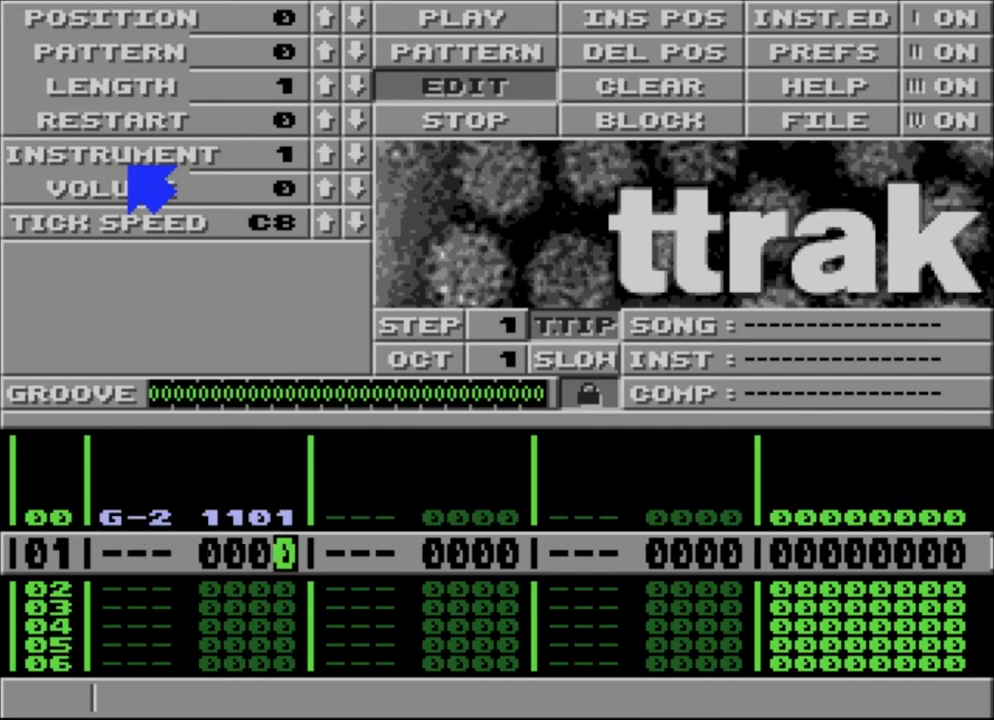
key("Down")
key("Down")
key("Down")
key("Down")
key("Down")
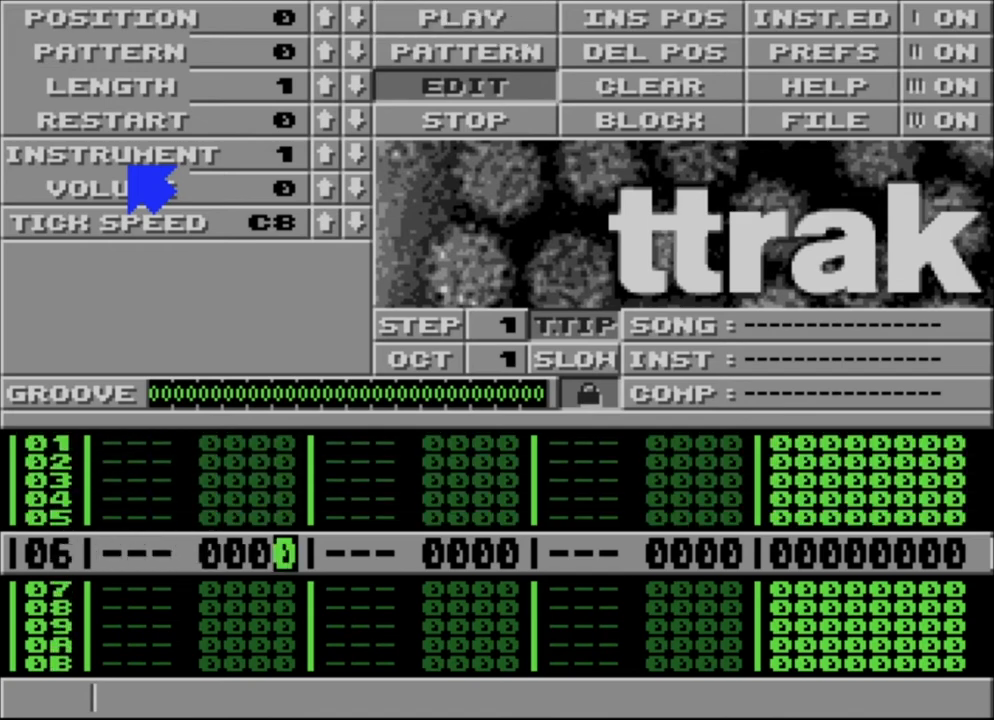
key("Up")
key("Up")
key("Up")
key("Up")
key("Up")
key("Up")
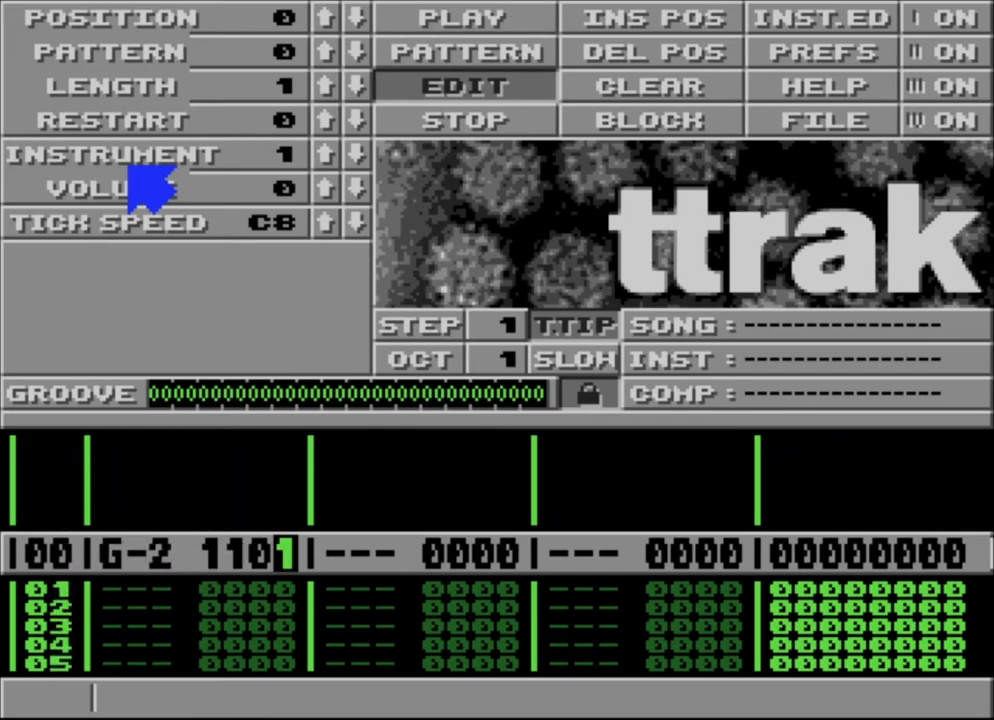
key("Left")
key("Right")
key("space")
key("space")
key("Up")
key("Up")
key("Up")
key("Up")
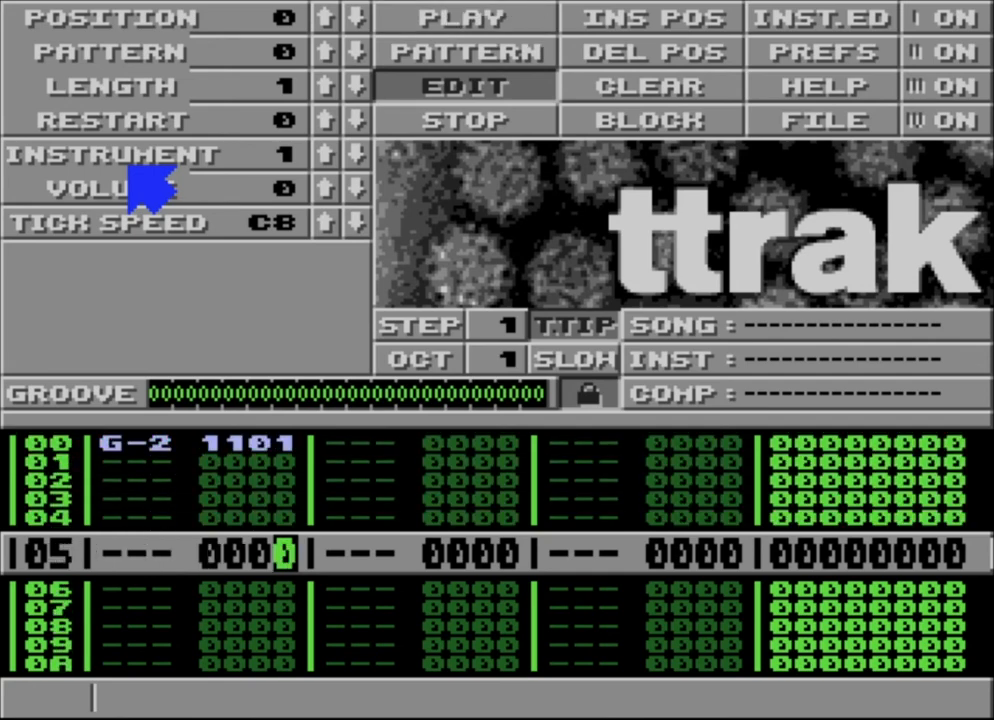
key("Up")
key("Up")
key("Up")
key("Up")
key("Up")
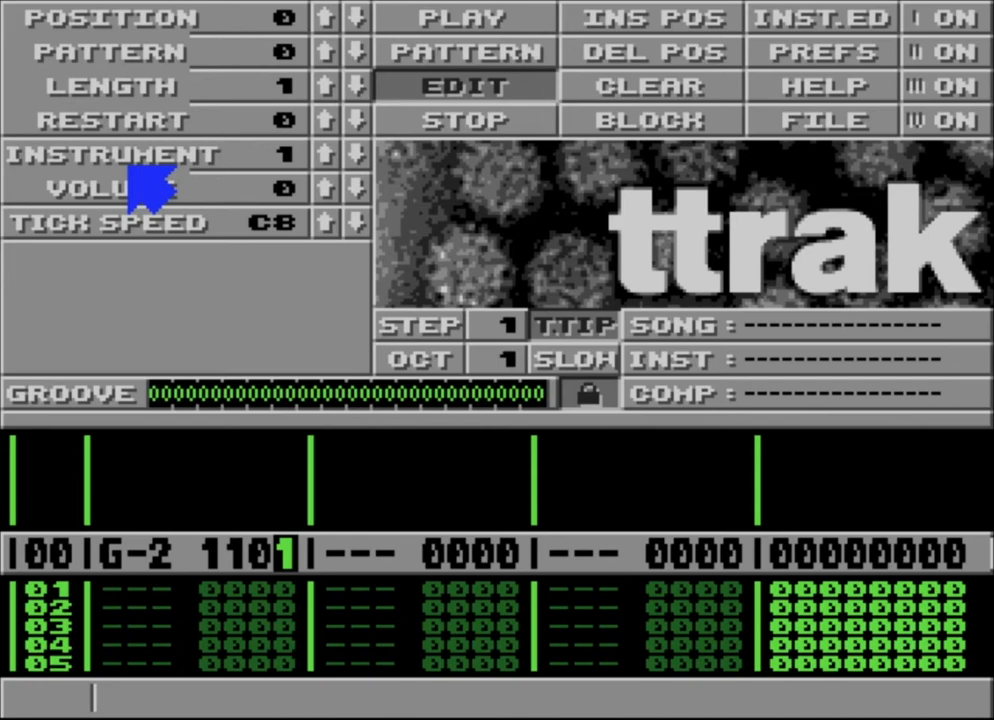
key("Down")
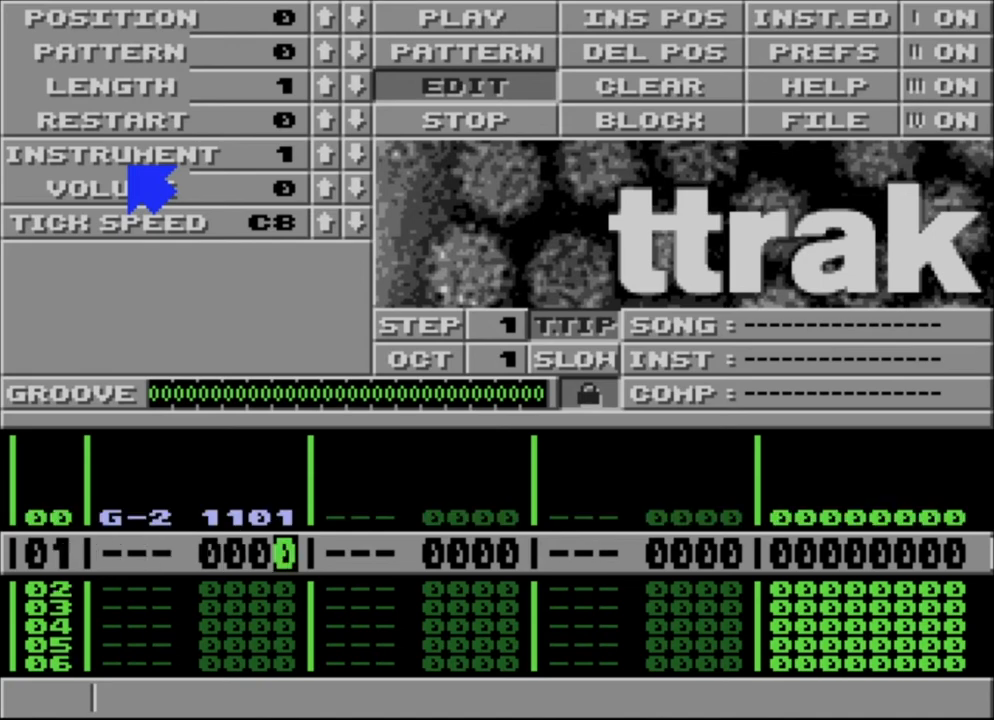
key("Down")
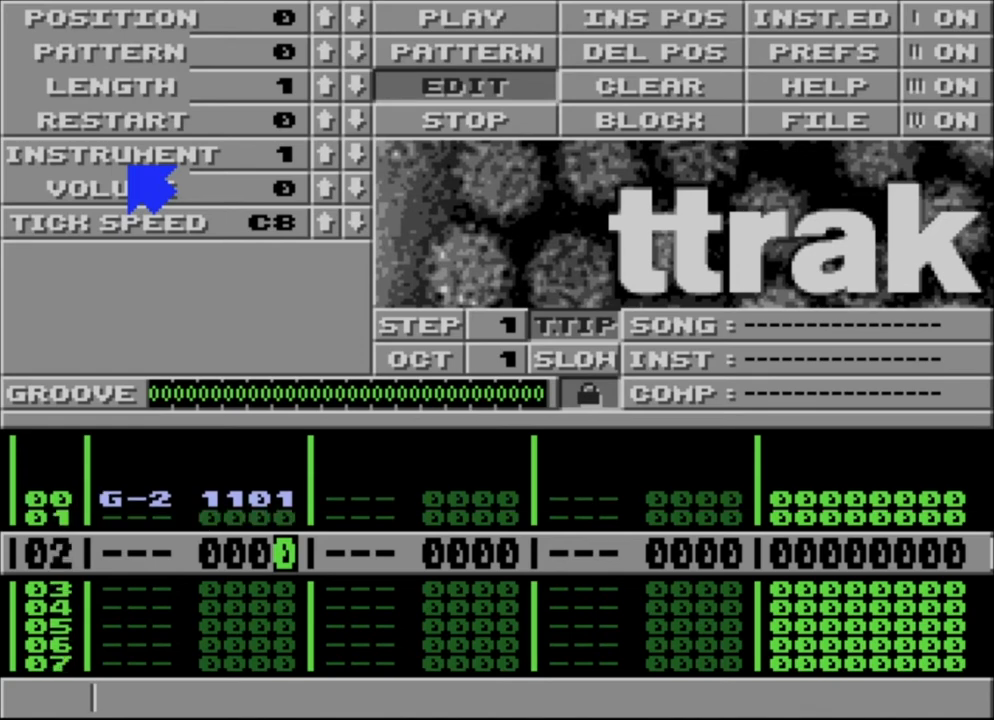
key("Up")
key("Up")
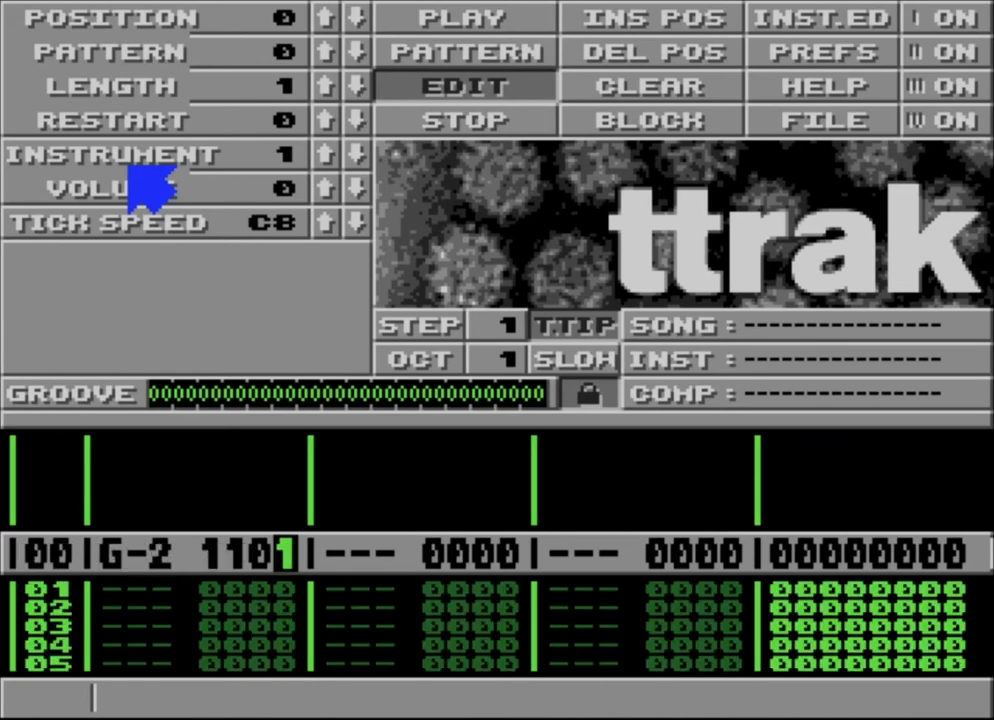
- Enter effect 1 in the first track's effect column on rows 01 through 0E
key("Down")
key("Up")
key("Down")
key("Left")
key("Left")
type("11111111111111")
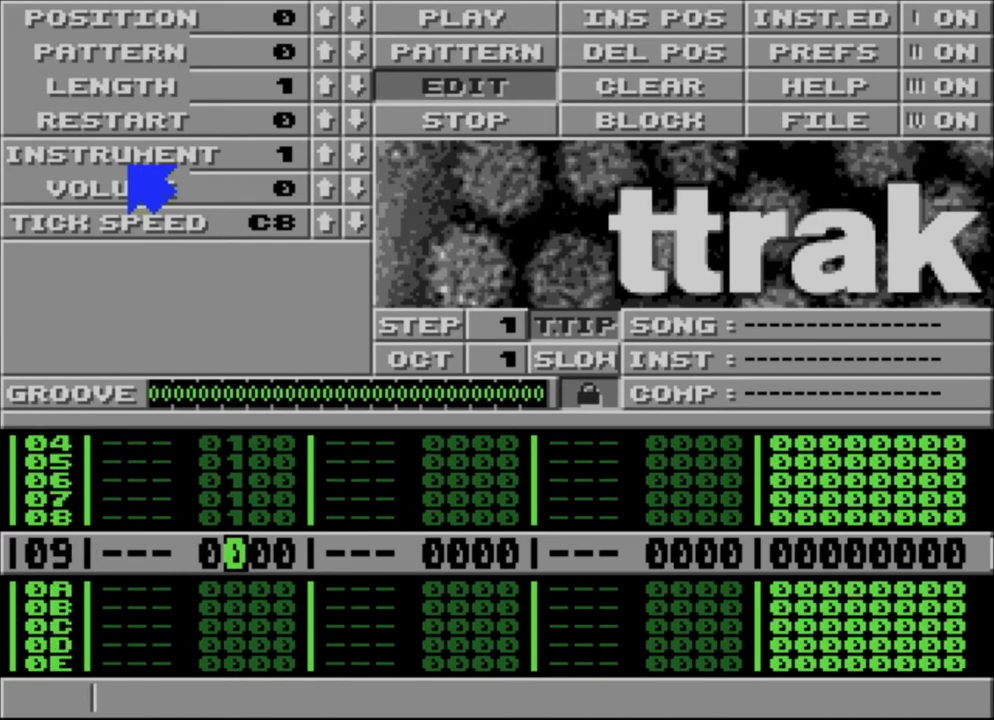
- Set the last digit of the effect value to 1 on rows 00 through 0E of the first track
key("Up")
key("Up")
key("Up")
key("Up")
key("Up")
key("Up")
key("Up")
key("Up")
key("Up")
key("Up")
key("Up")
key("Up")
key("Up")
key("Up")
key("Up")
key("Right")
key("Right")
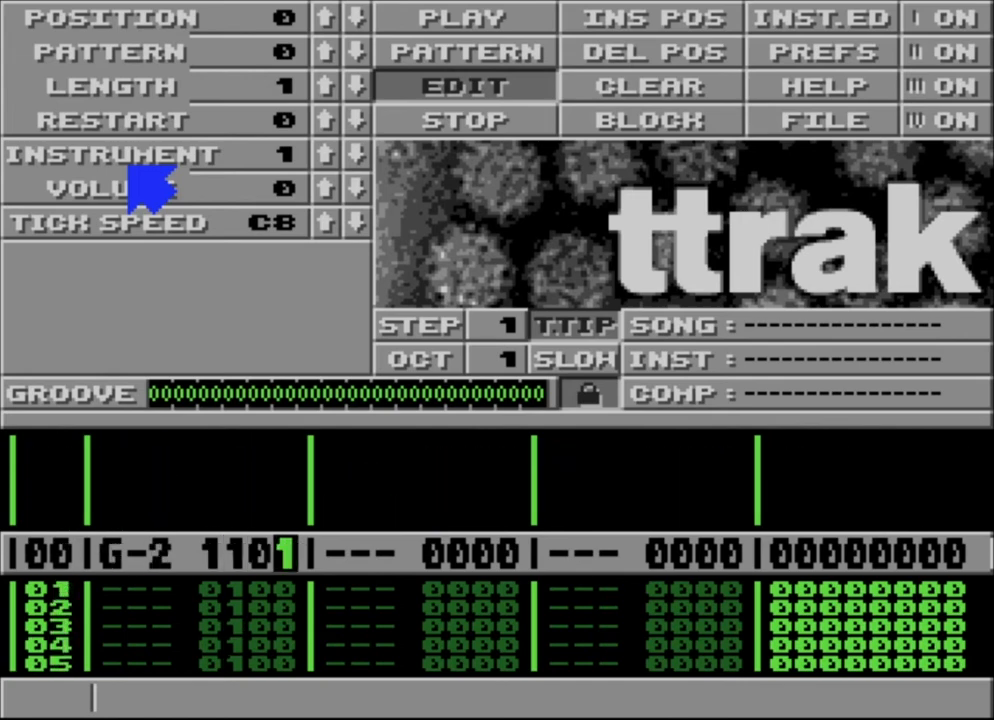
type("111111111111111")
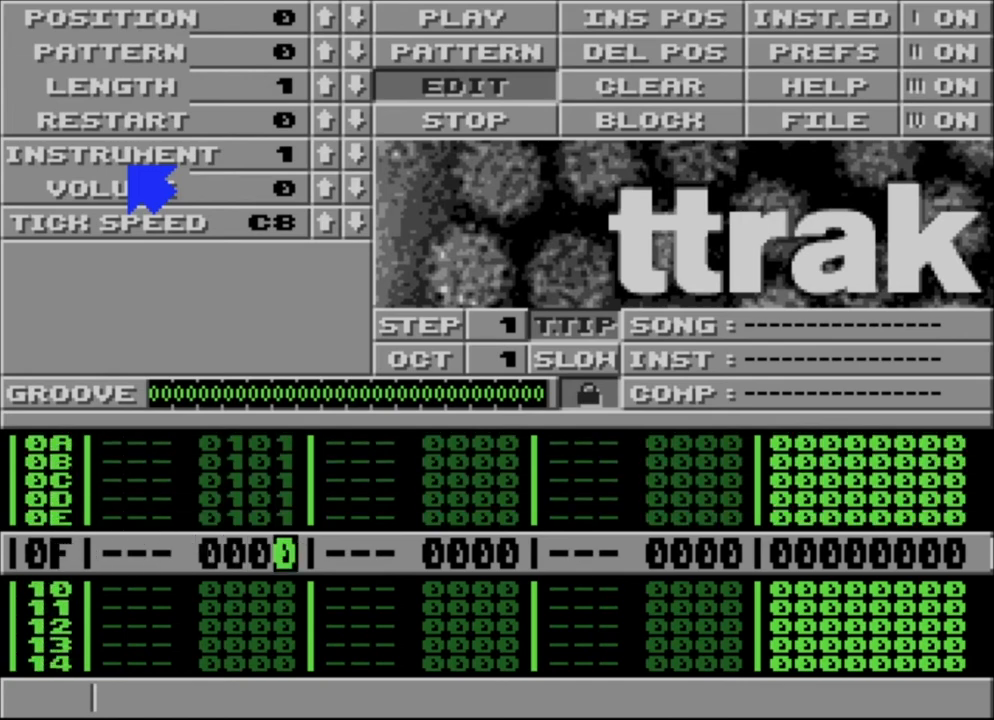
- Play the song to hear the slide, stop playback and return to row 00
key("Return")
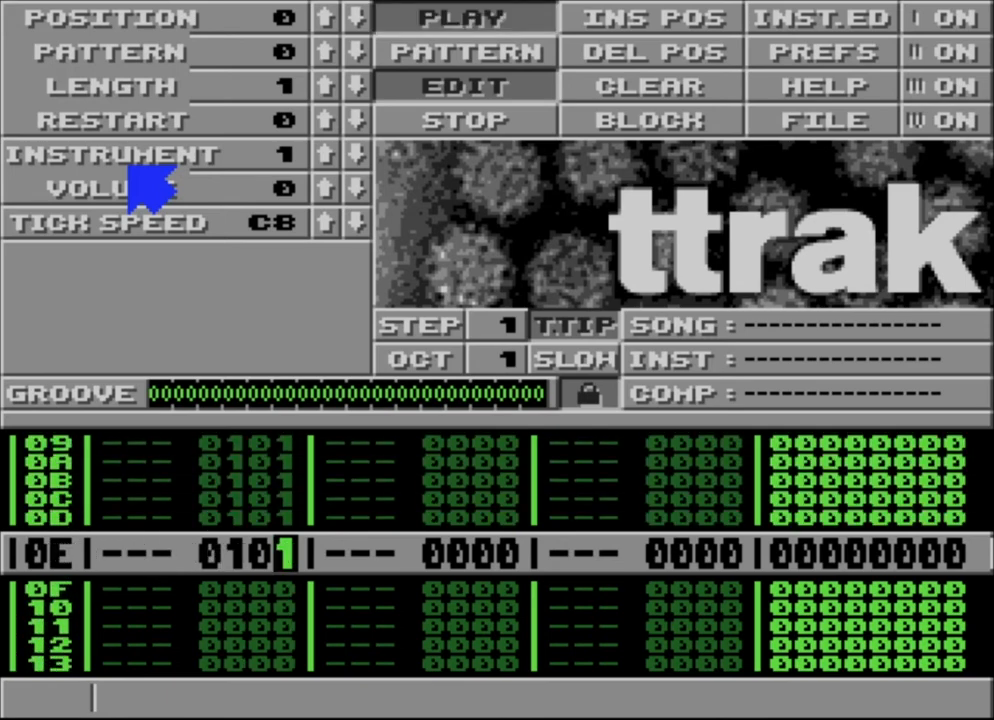
key("space")
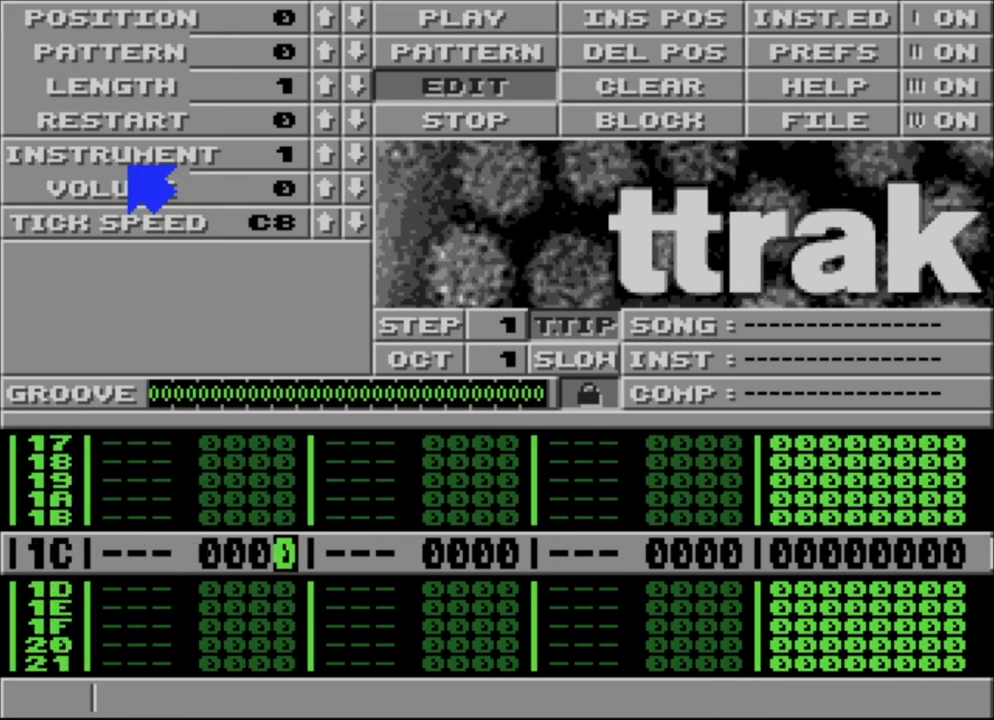
key("Up")
key("Up")
key("Up")
key("Up")
key("Up")
key("Up")
key("Up")
key("Up")
key("Up")
key("Up")
key("Up")
key("Up")
key("Up")
key("Up")
key("Up")
key("Up")
key("Up")
key("Up")
key("Up")
key("Up")
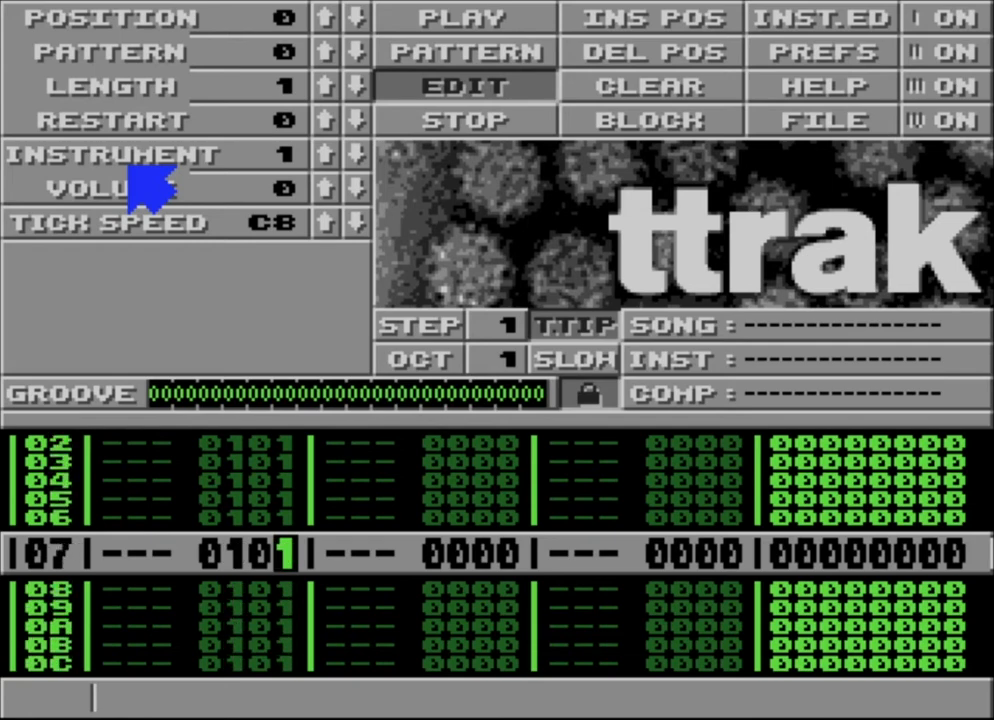
key("Down")
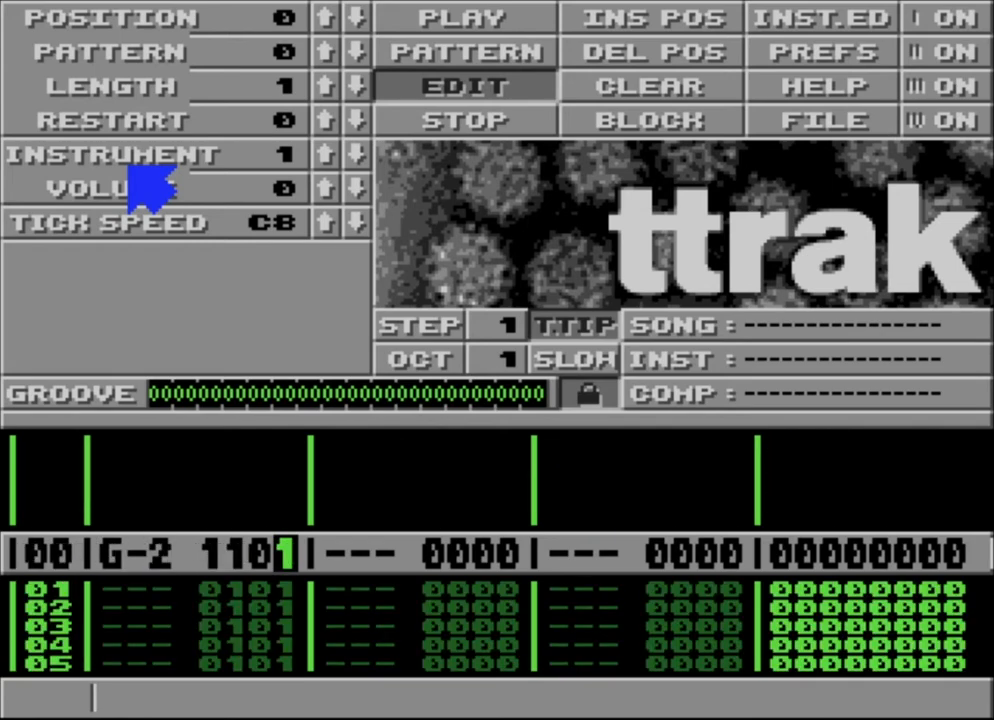
- Change the slide value beside the G-2 note in row 00 to 11
key("Left")
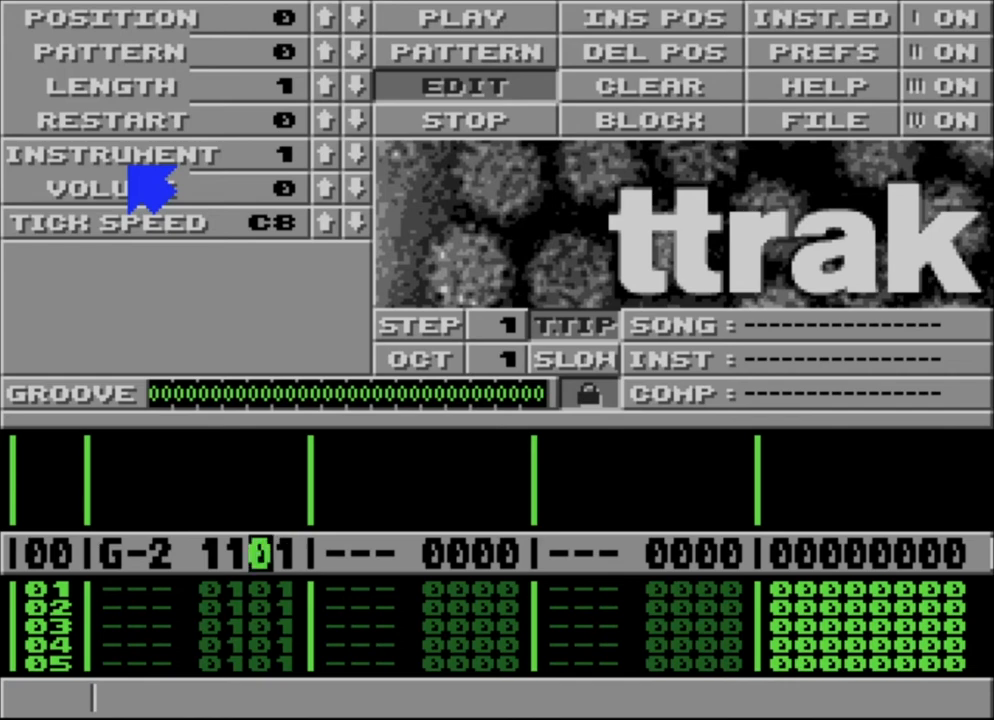
type("1")
key("Up")
key("Down")
key("Down")
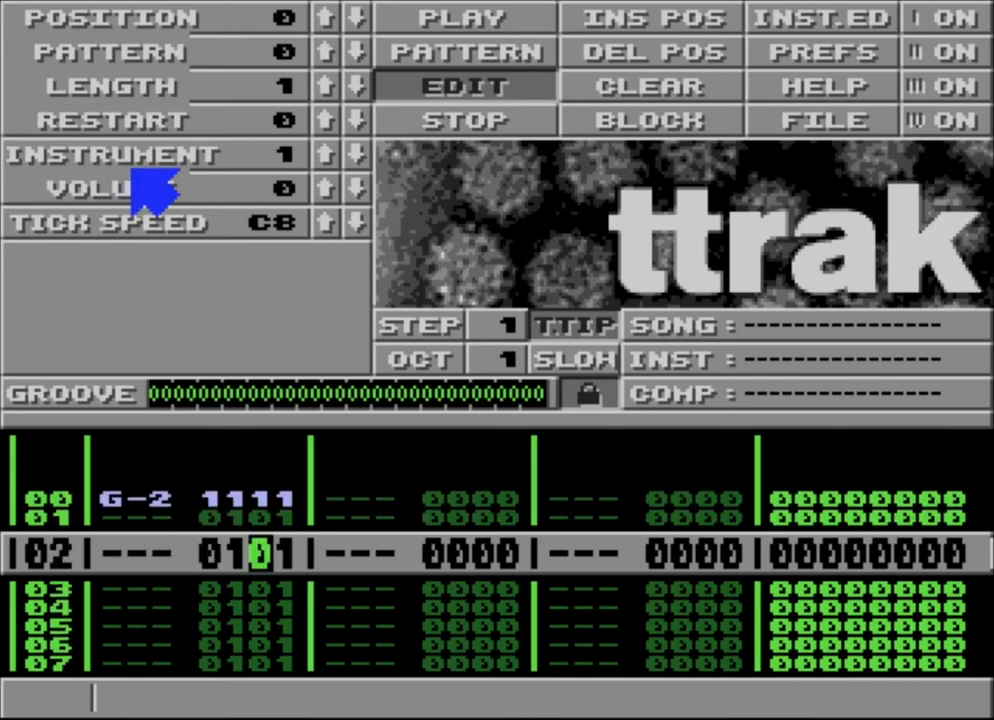
- Route SLIDE to the timer column in the instrument editor and return to the pattern editor
left_click(820, 15)
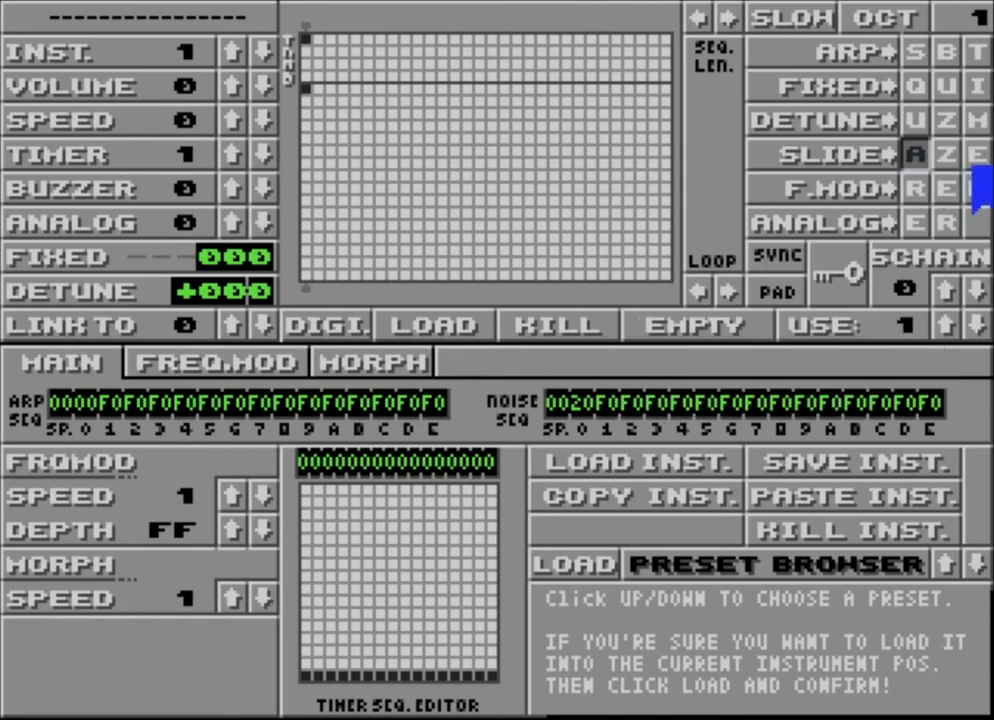
left_click(976, 157)
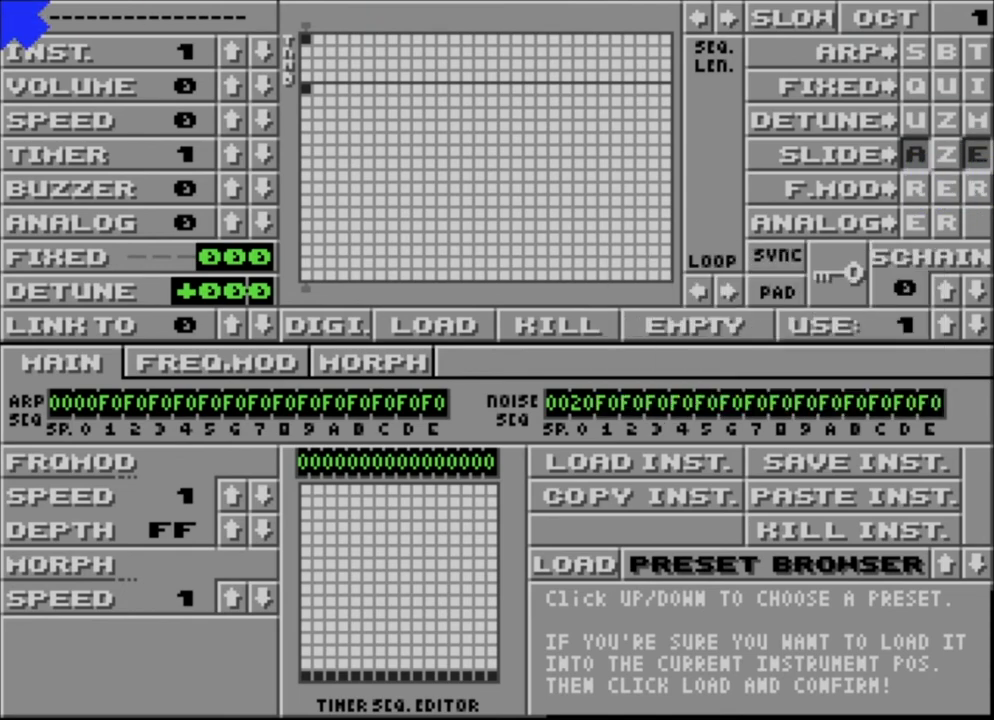
key("Escape")
- Set the slide value beside the G-2 note in row 00 back to 01
key("Up")
key("Up")
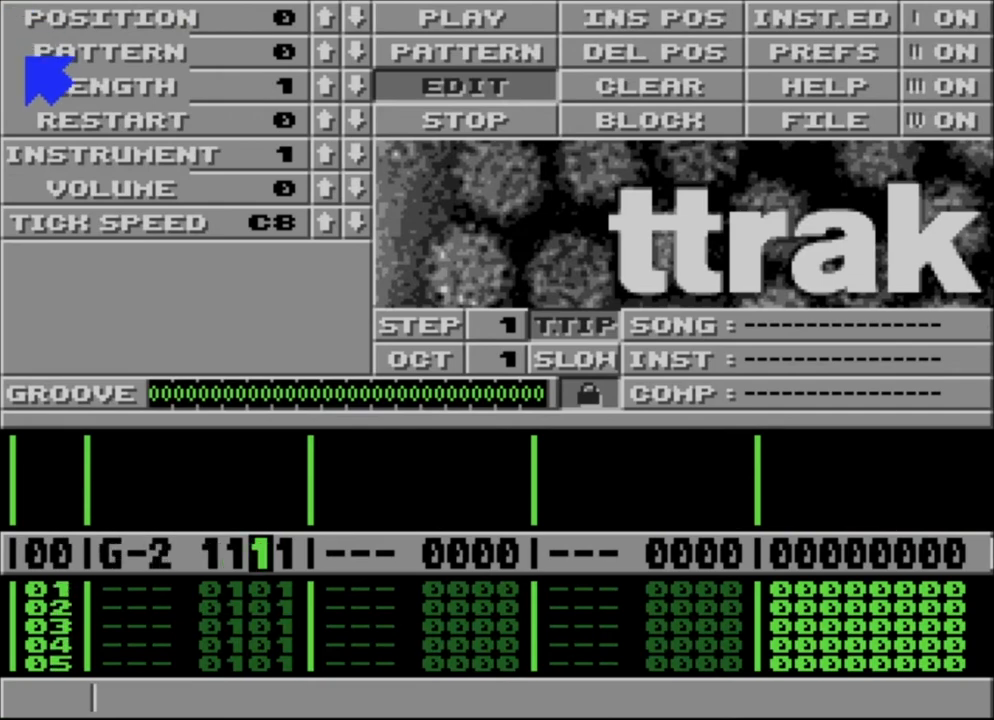
type("0")
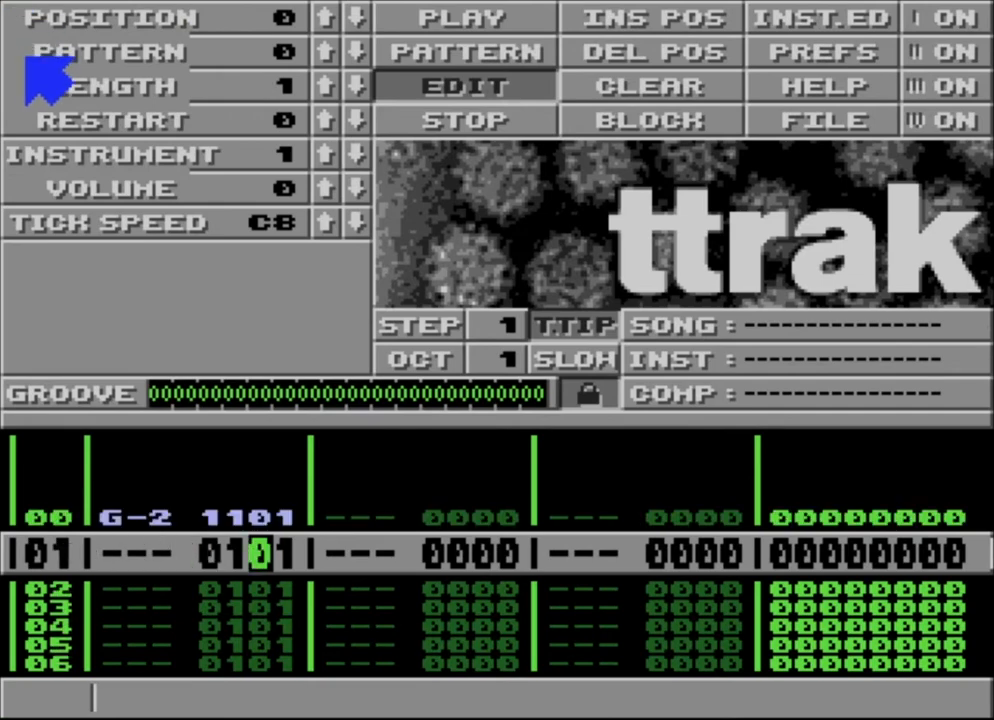
key("Down")
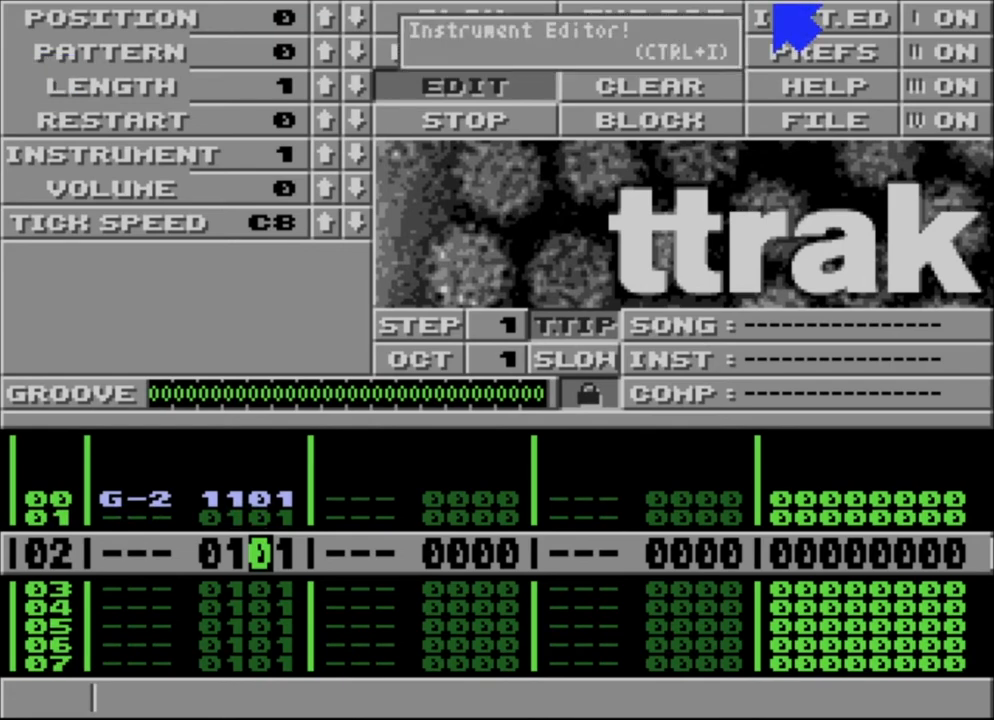
key("Up")
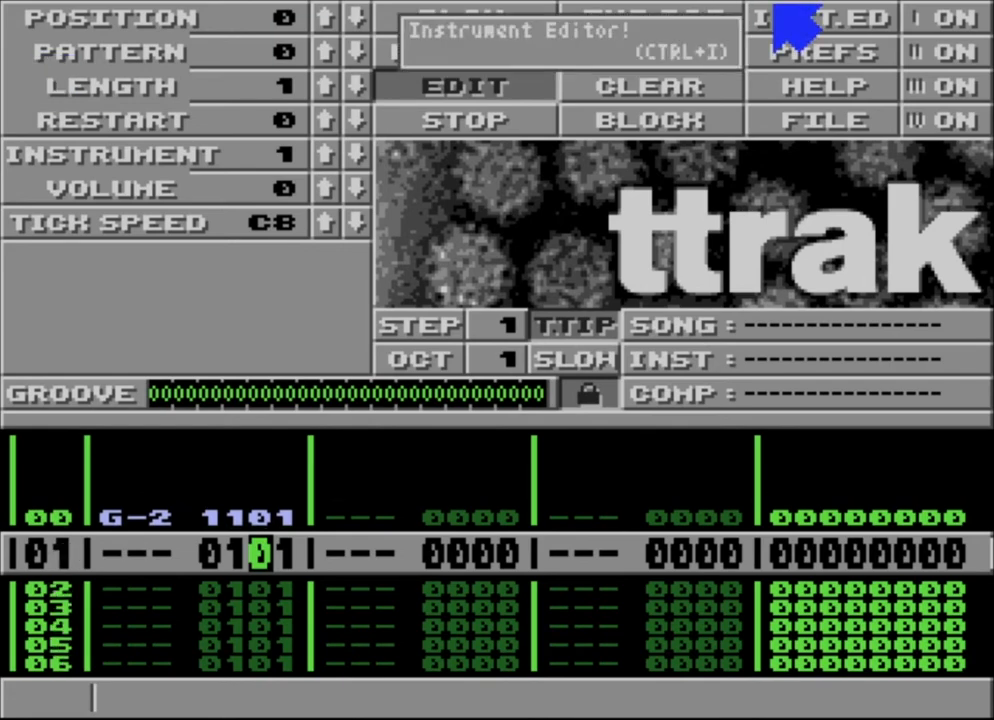
- Open the instrument editor's frequency modulation page for instrument 1
left_click(795, 20)
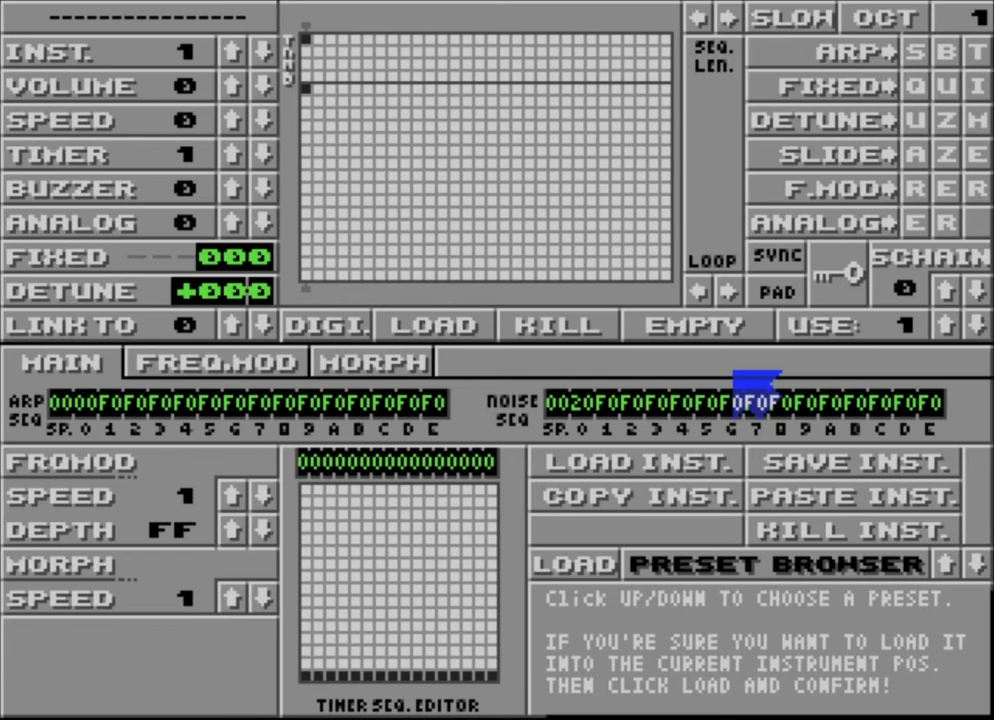
mouse_move(427, 394)
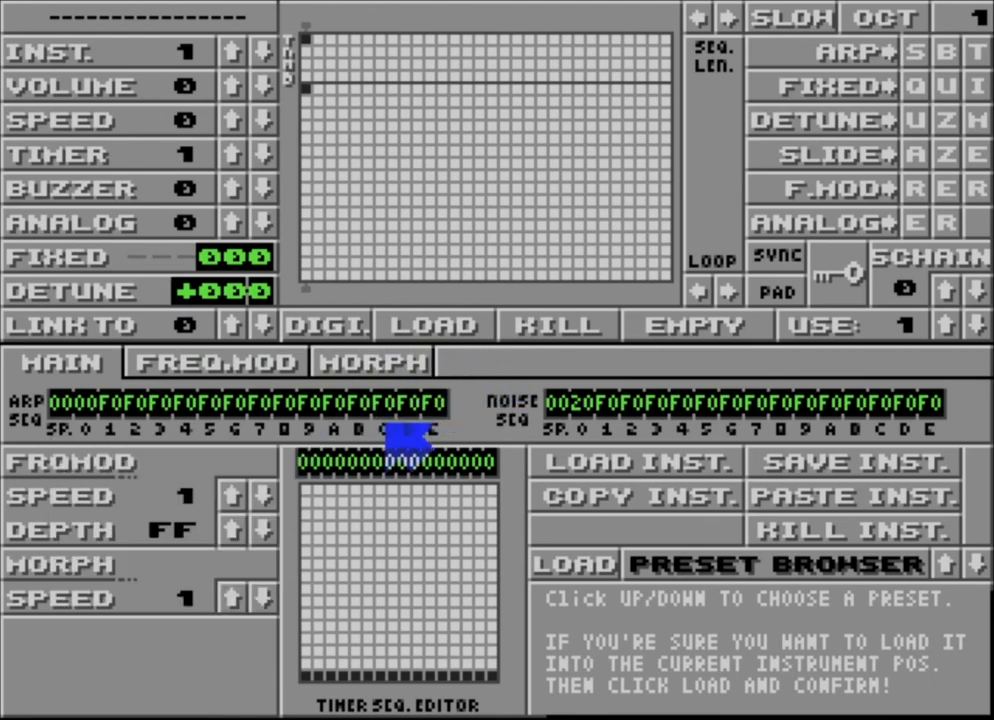
left_click(228, 368)
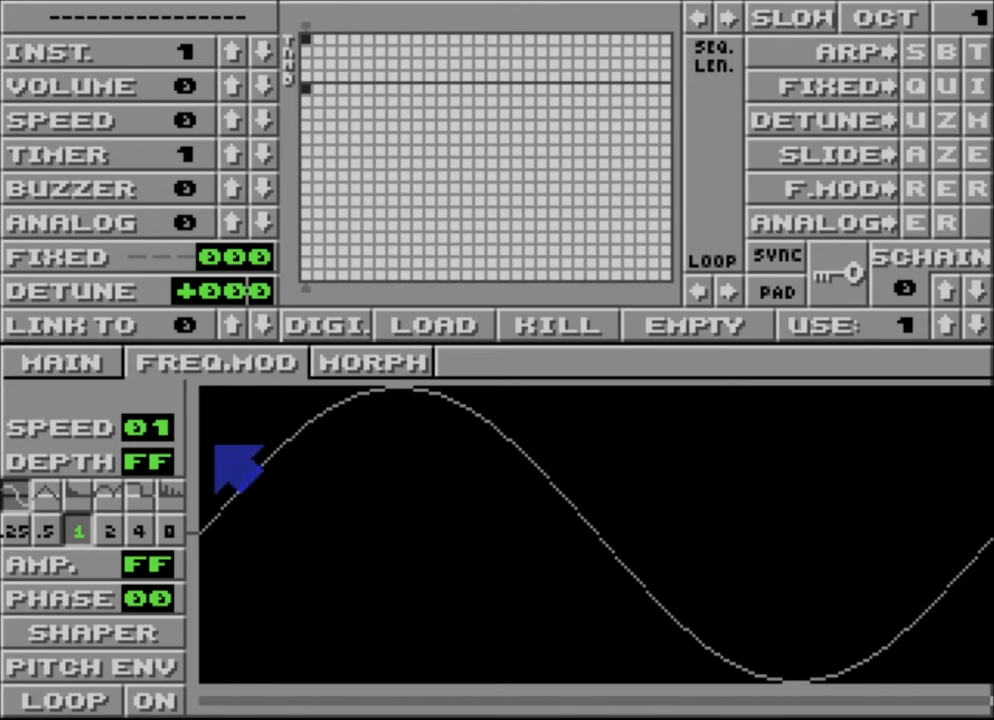
- Try the triangle, rectified sine, square and other modulation waveforms, ending back on the sine wave
left_click(47, 494)
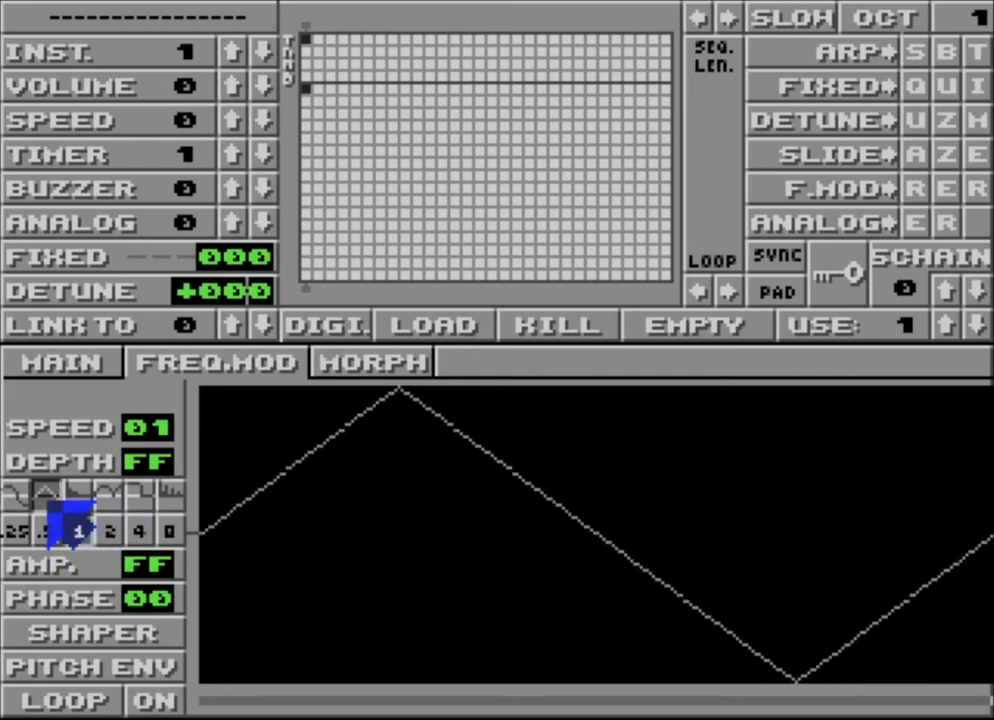
left_click(75, 494)
left_click(108, 494)
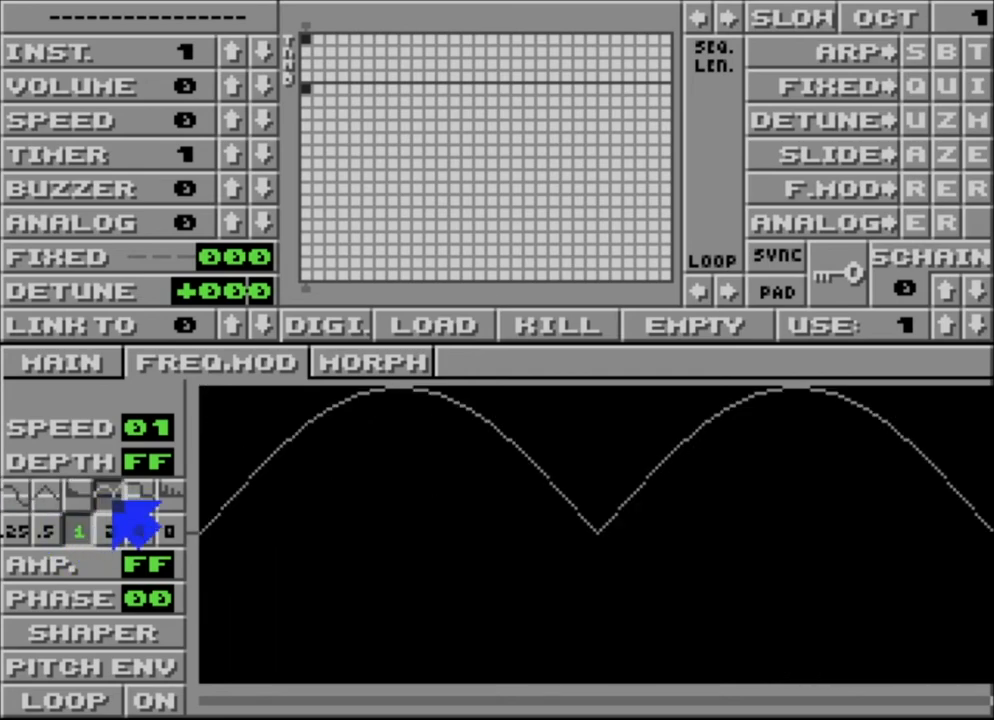
left_click(138, 494)
left_click(80, 494)
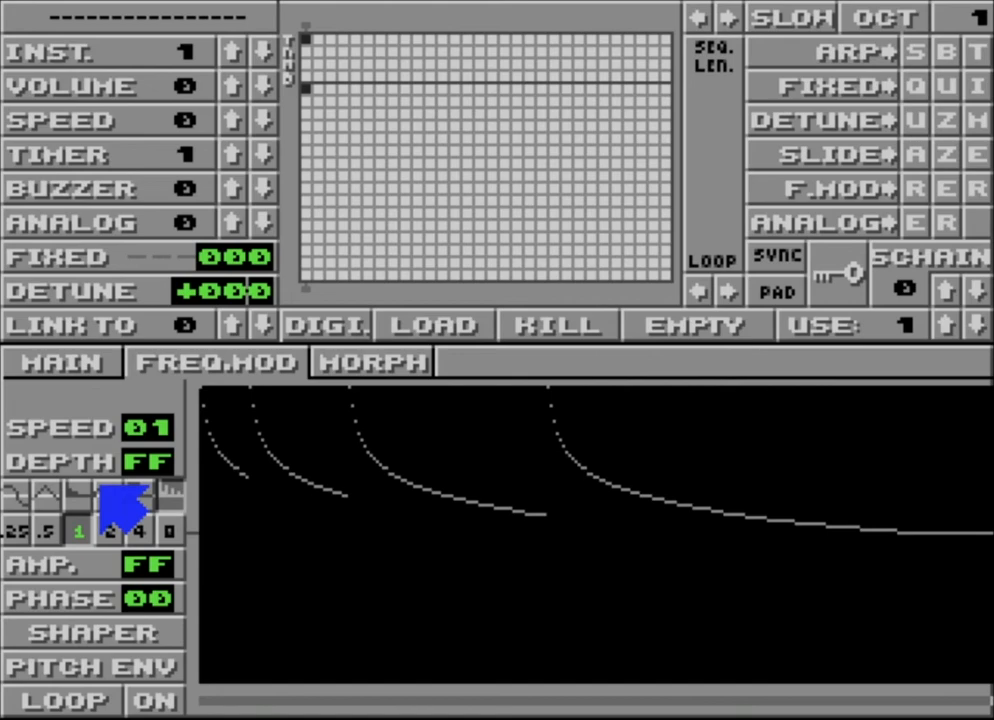
left_click(12, 494)
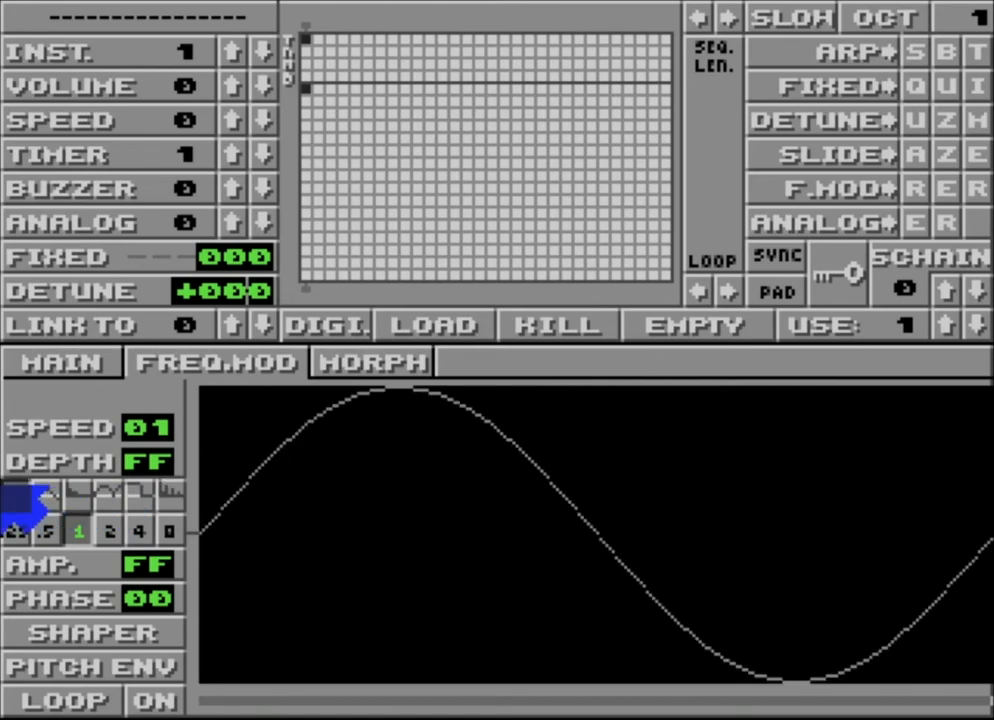
- Set the modulation waveform multiplier to .25, compare waveforms at that setting and select the triangle
left_click(17, 535)
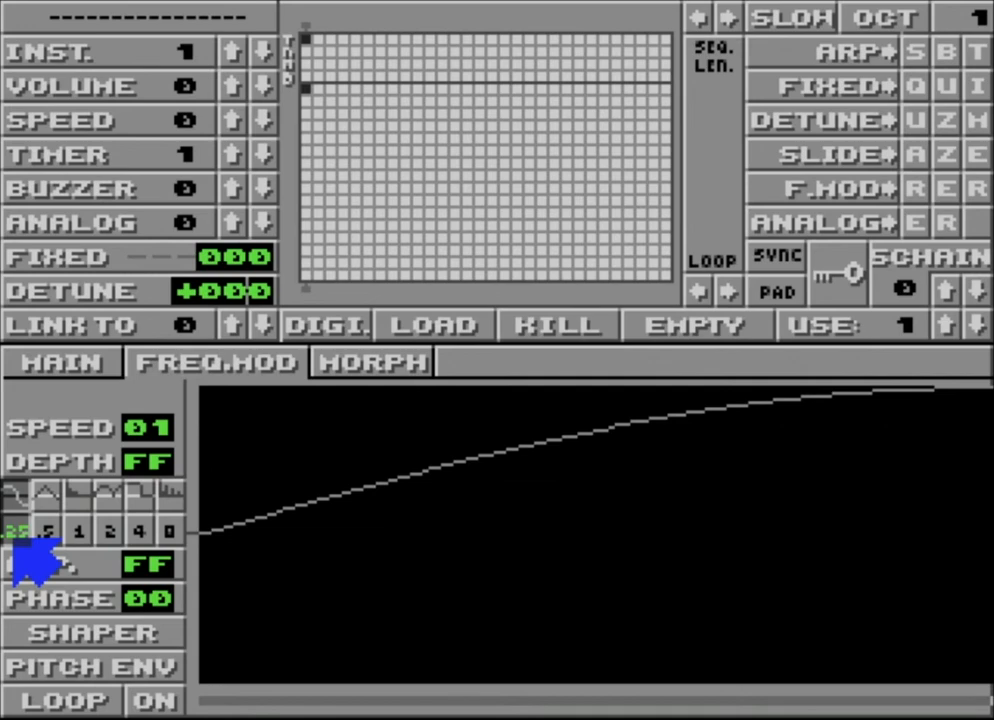
left_click(49, 494)
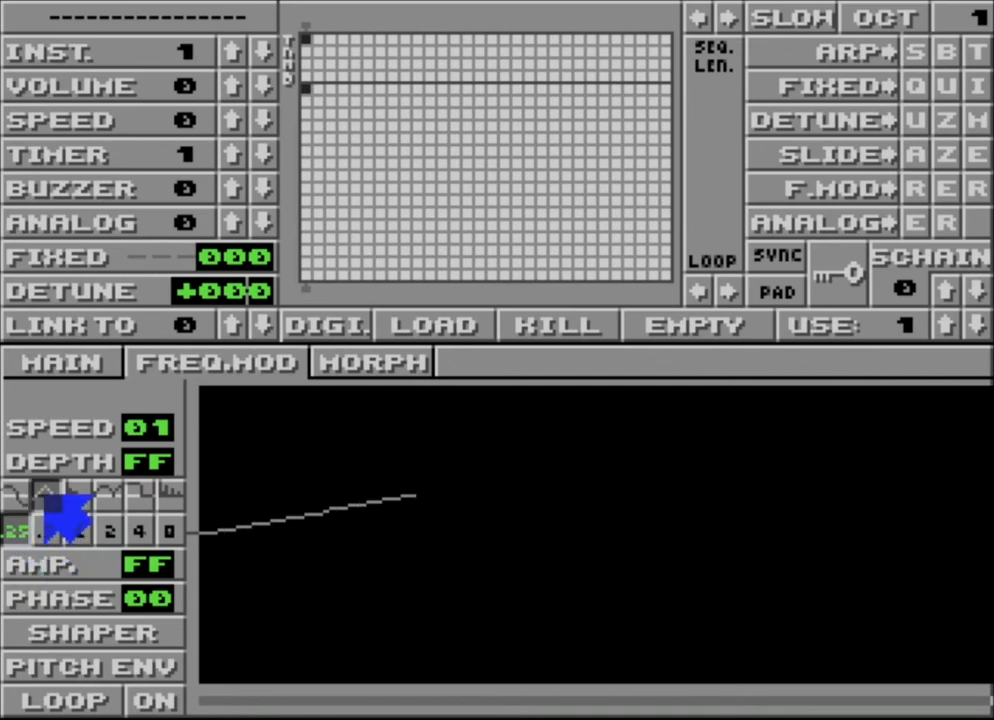
left_click(82, 492)
left_click(49, 496)
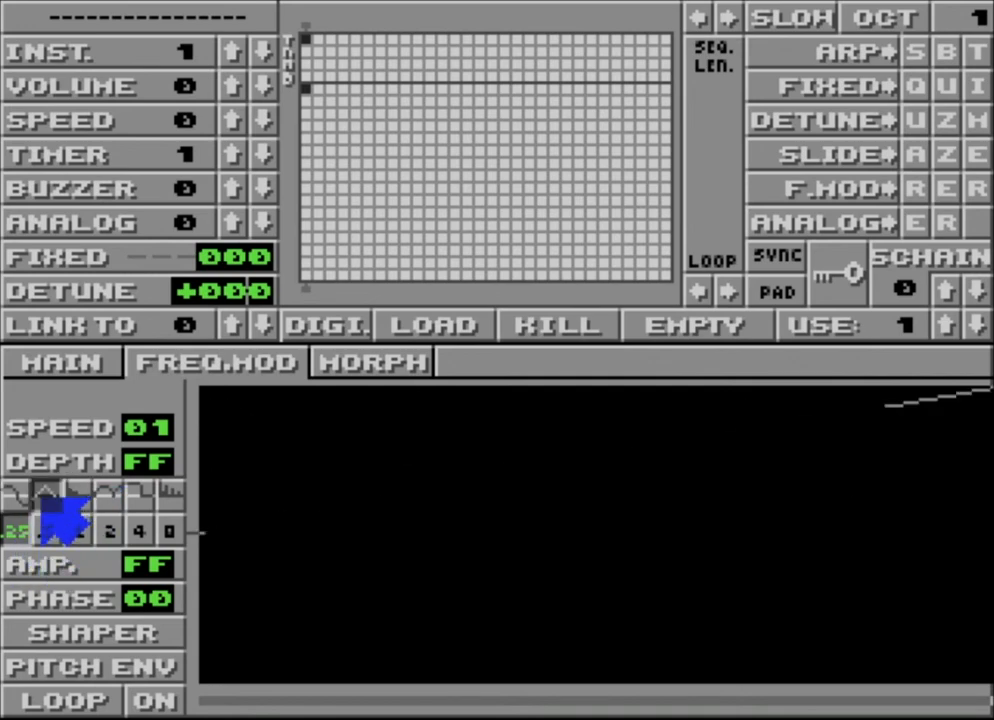
left_click(82, 493)
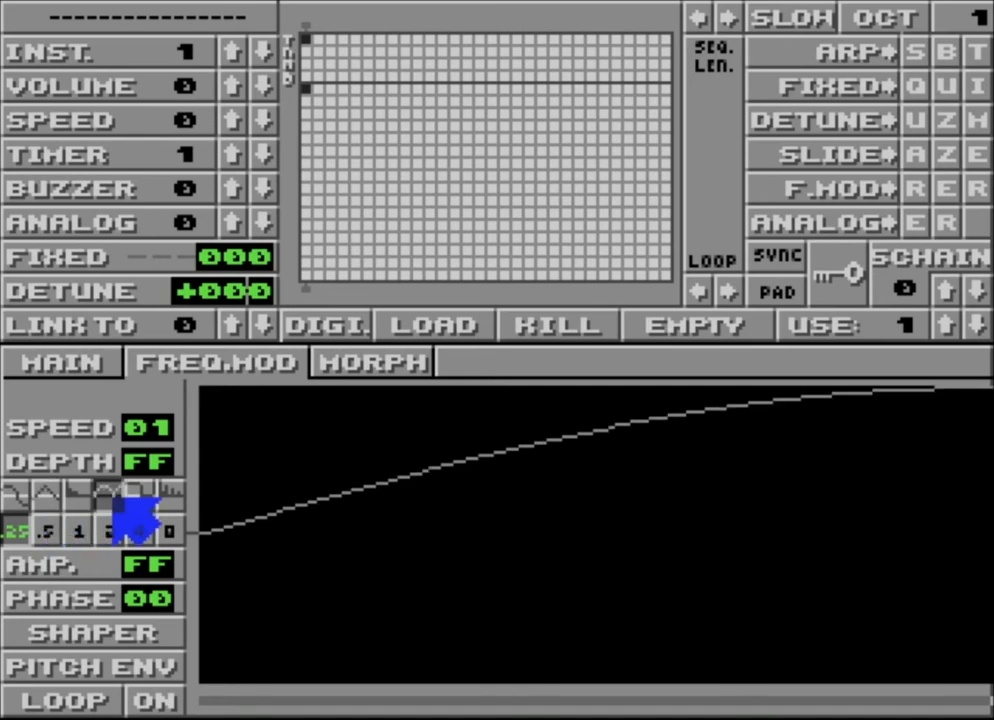
left_click(50, 496)
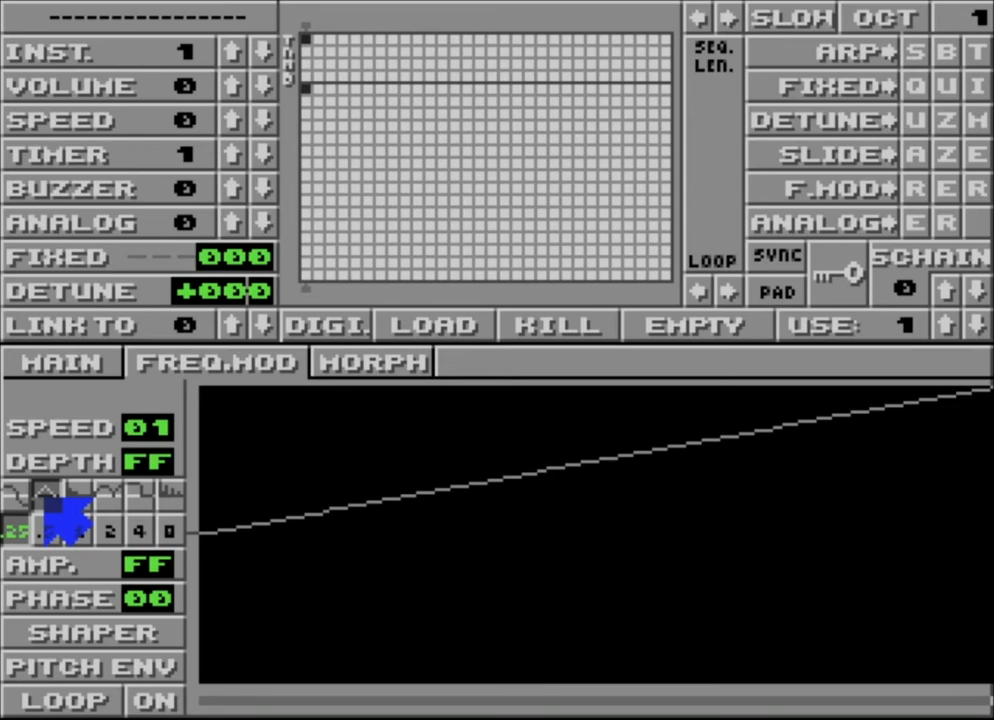
- Try multipliers 1, 2, 4 and 8 on the triangle waveform, ending on multiplier 2 with the sine wave
left_click(78, 531)
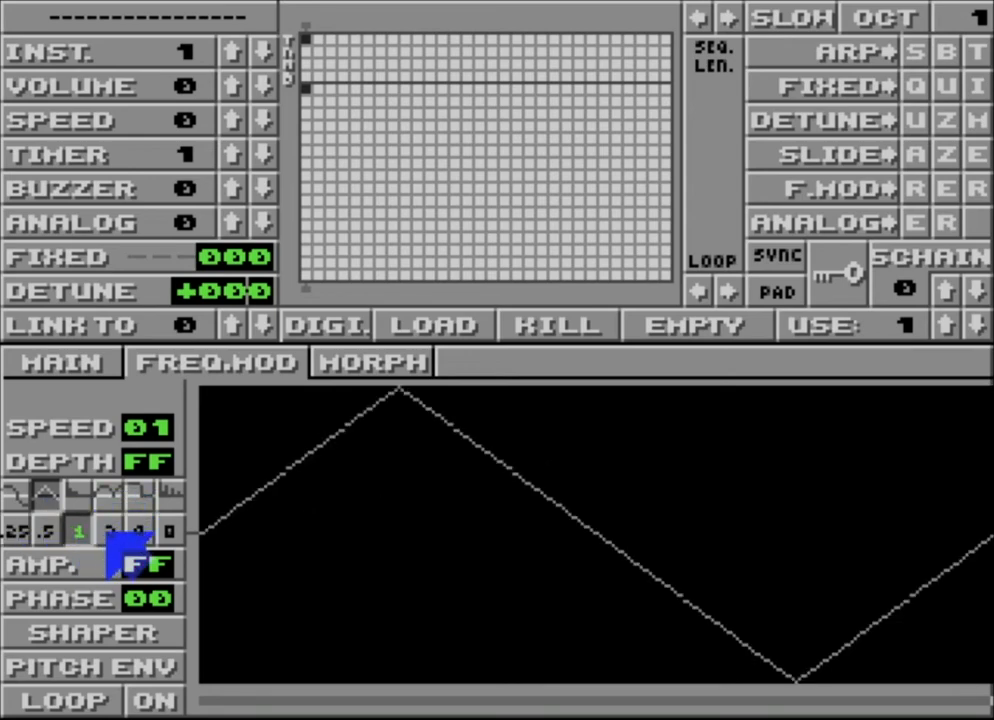
left_click(108, 531)
left_click(138, 531)
left_click(169, 531)
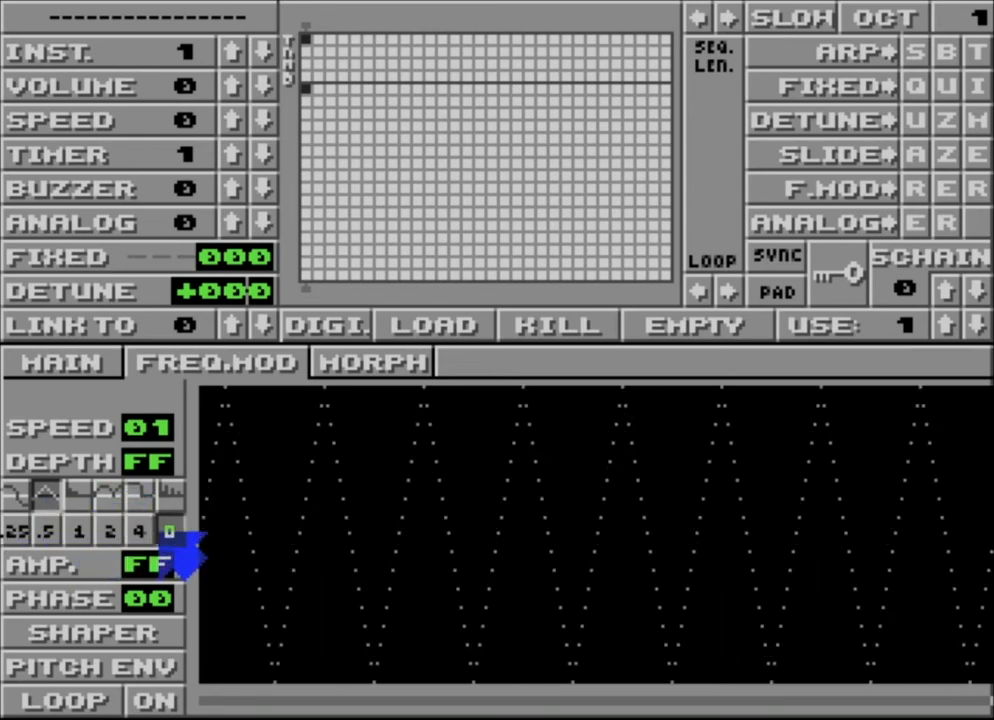
left_click(108, 531)
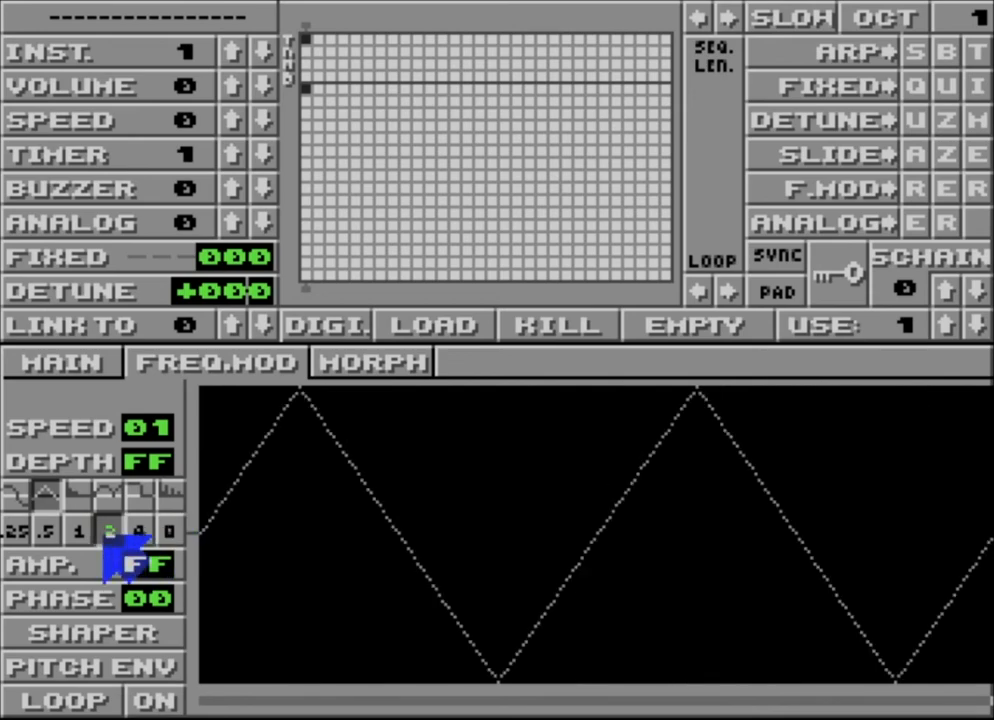
left_click(14, 492)
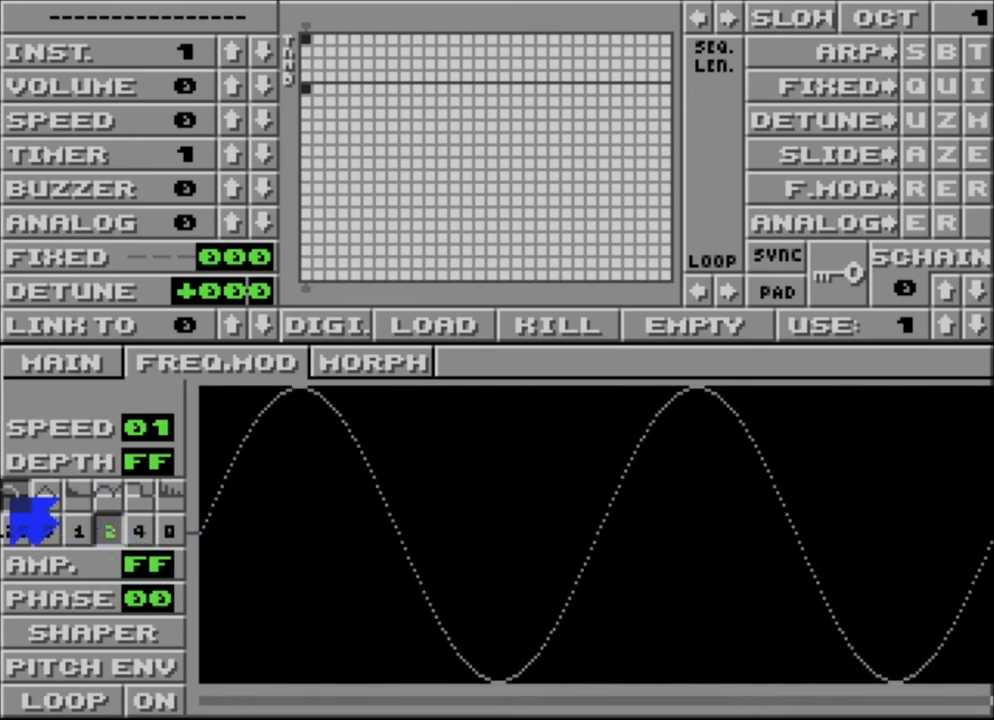
- Try lower modulation amplitudes including 60, 90 and 20, and restore the amplitude to FF
left_click(134, 566)
type("8")
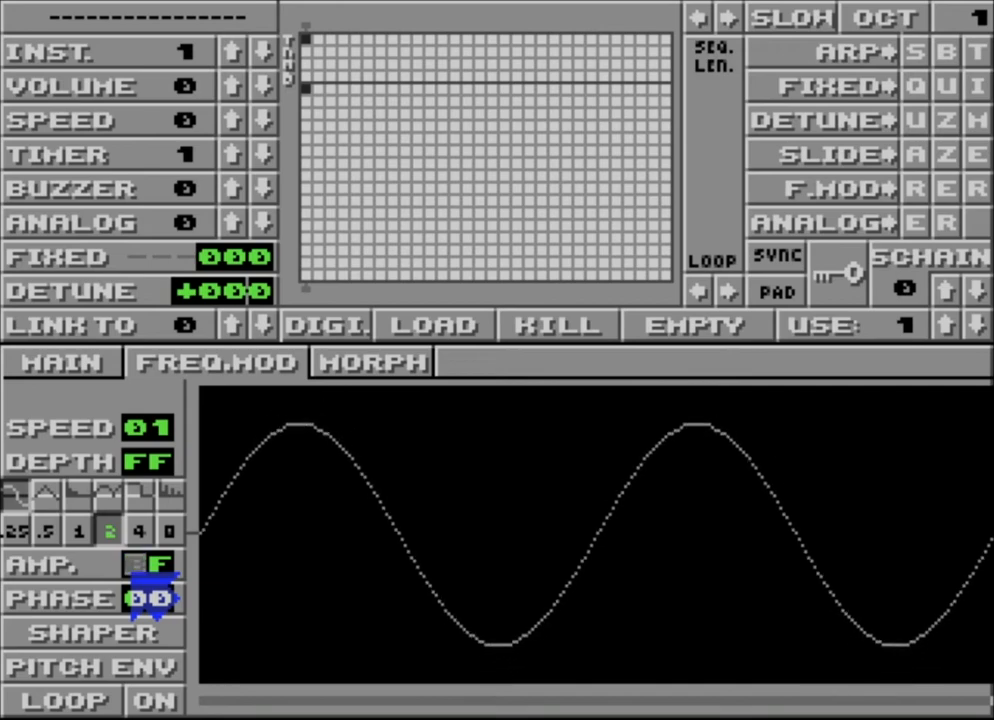
type("0")
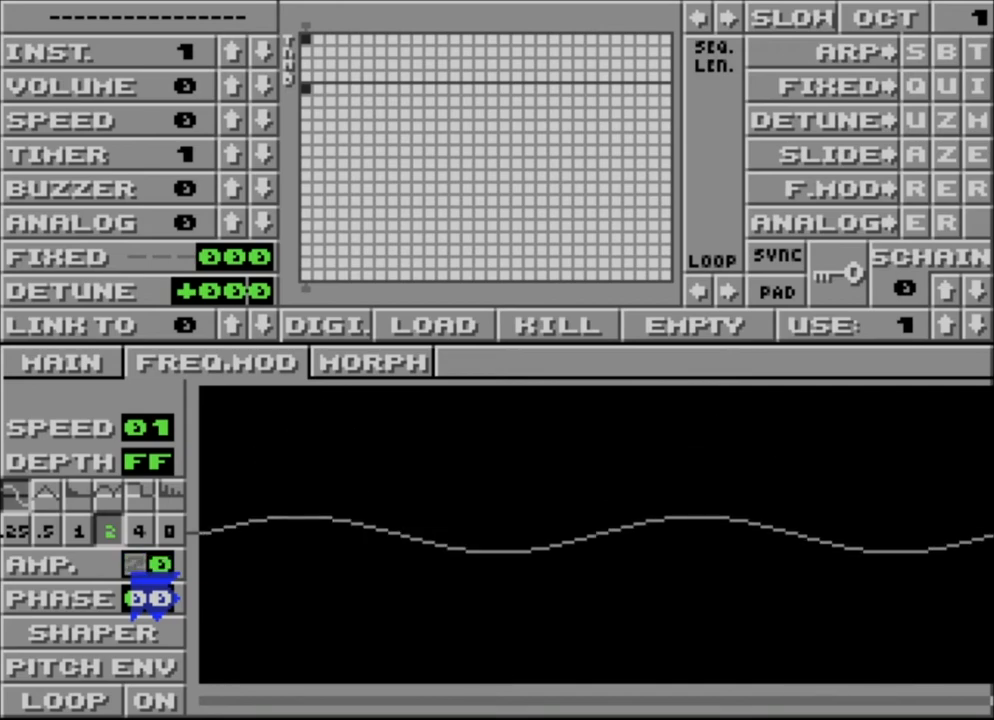
type("6")
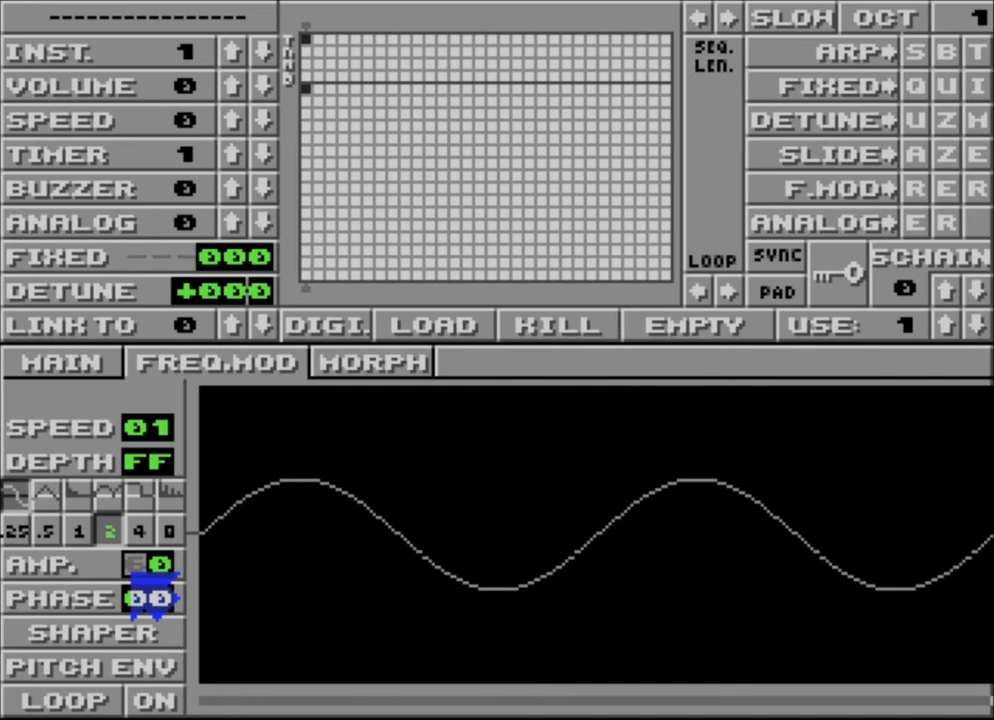
type("9f")
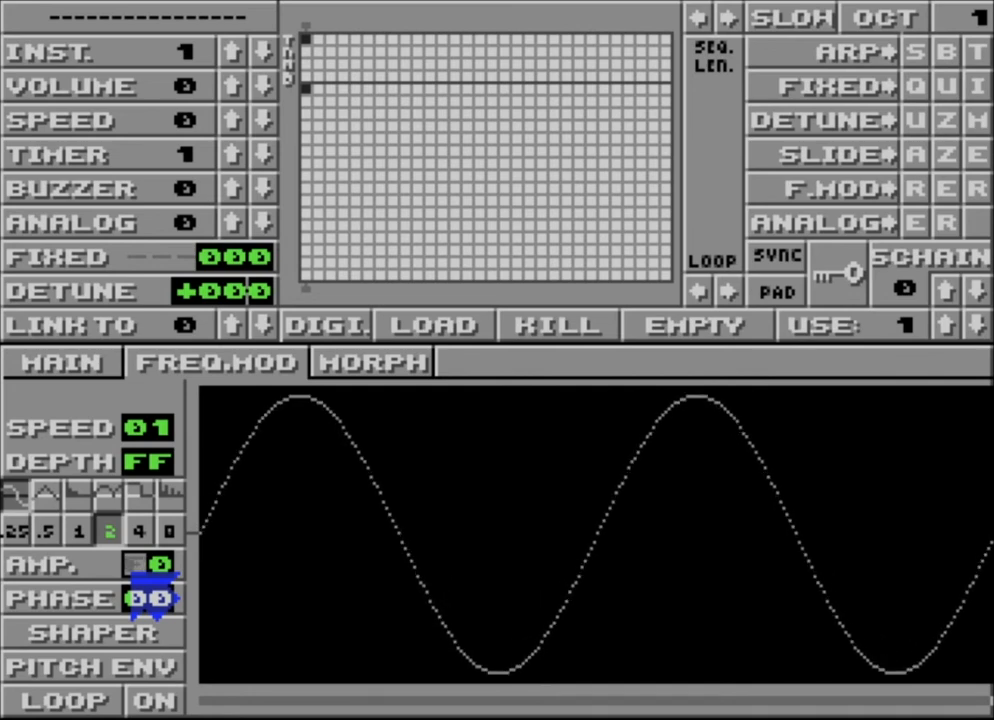
type("1")
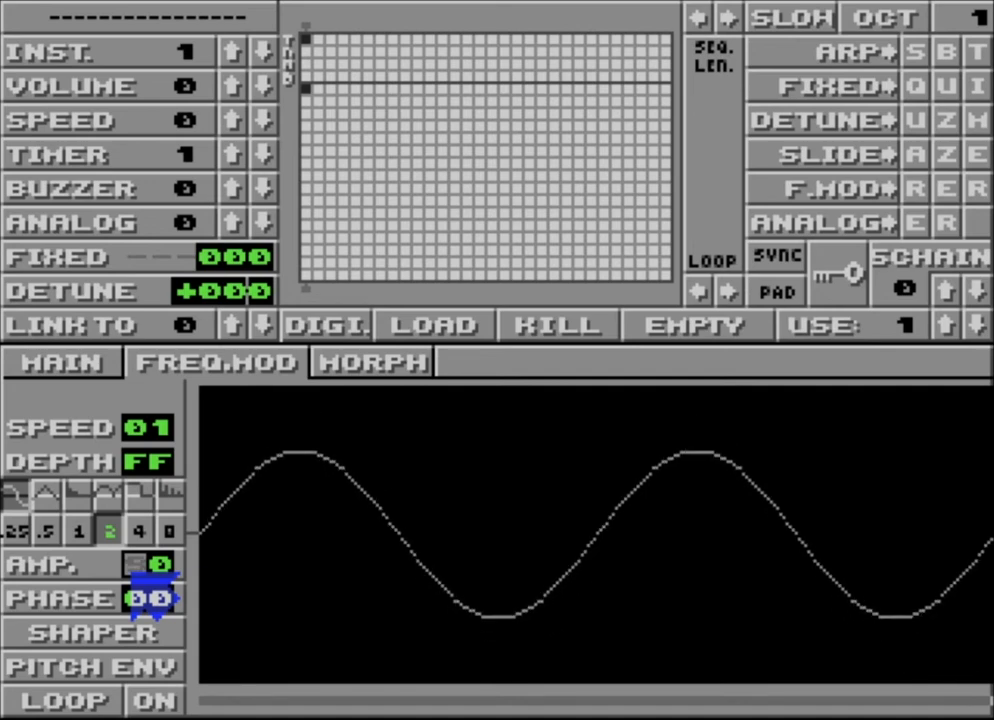
type("2")
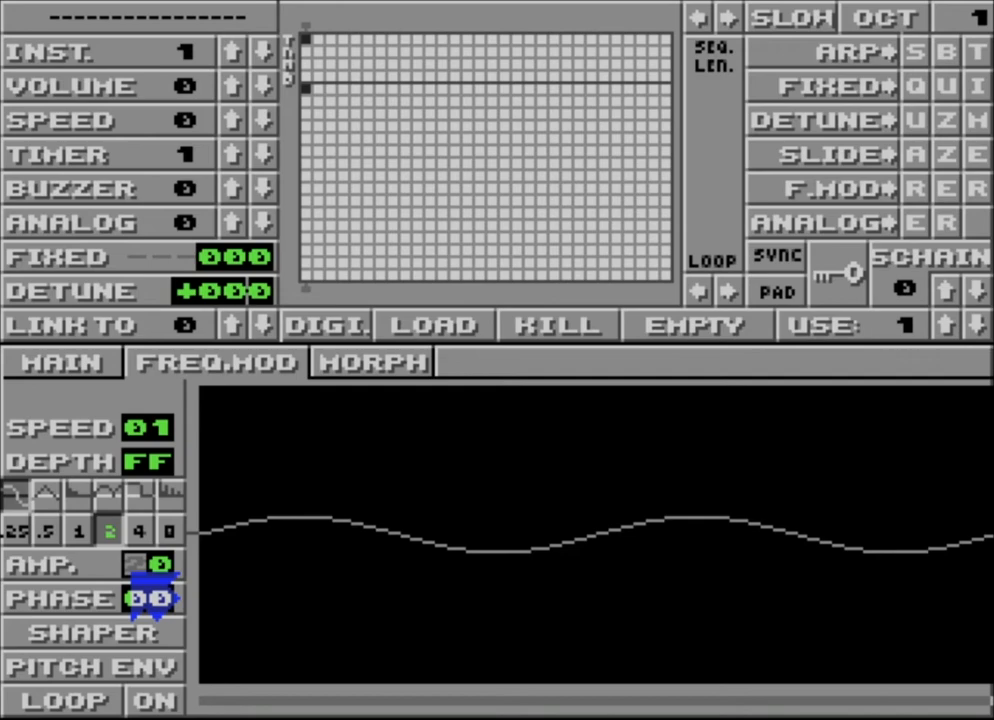
type("F")
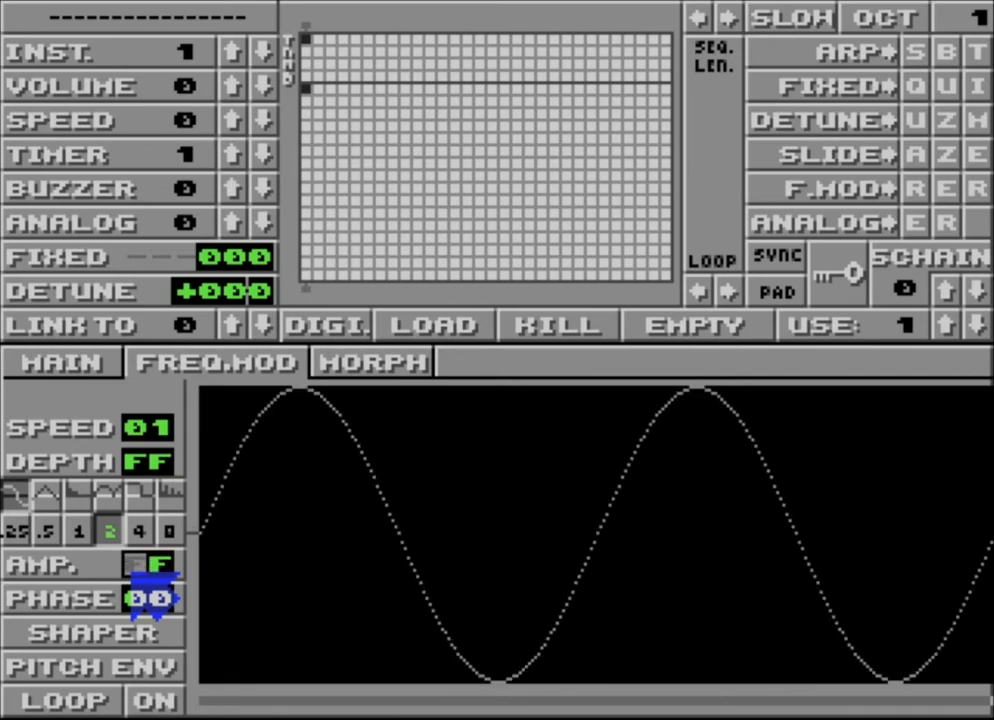
type("F")
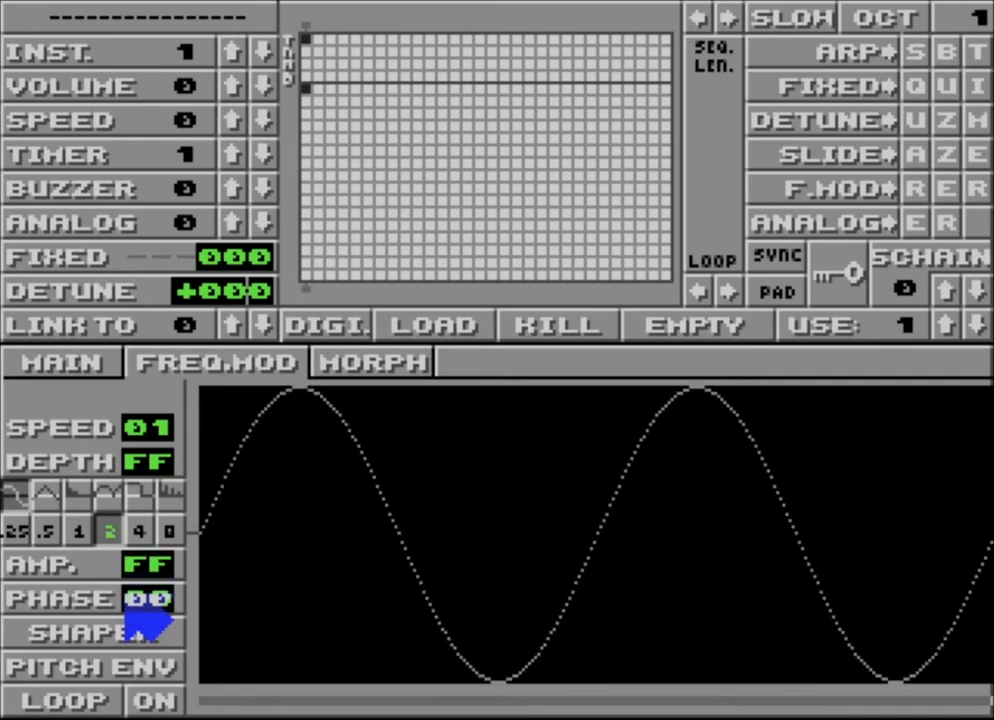
- Set the multiplier to 4 and bend the shaper envelope low over its first two points, high at the third and down at the last
left_click(160, 598)
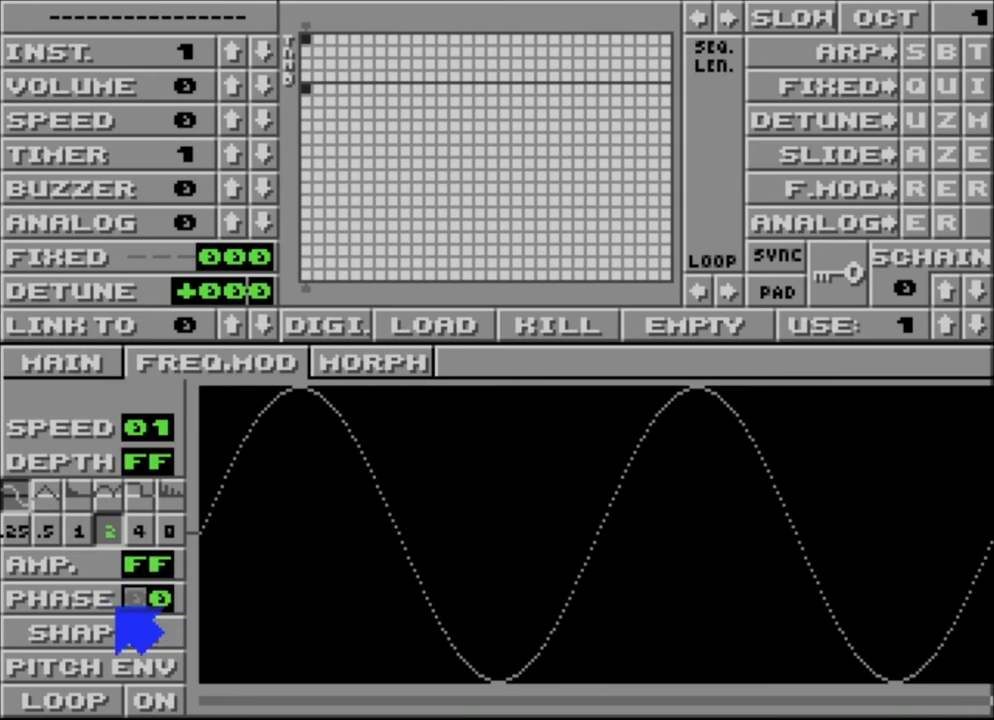
left_click(137, 637)
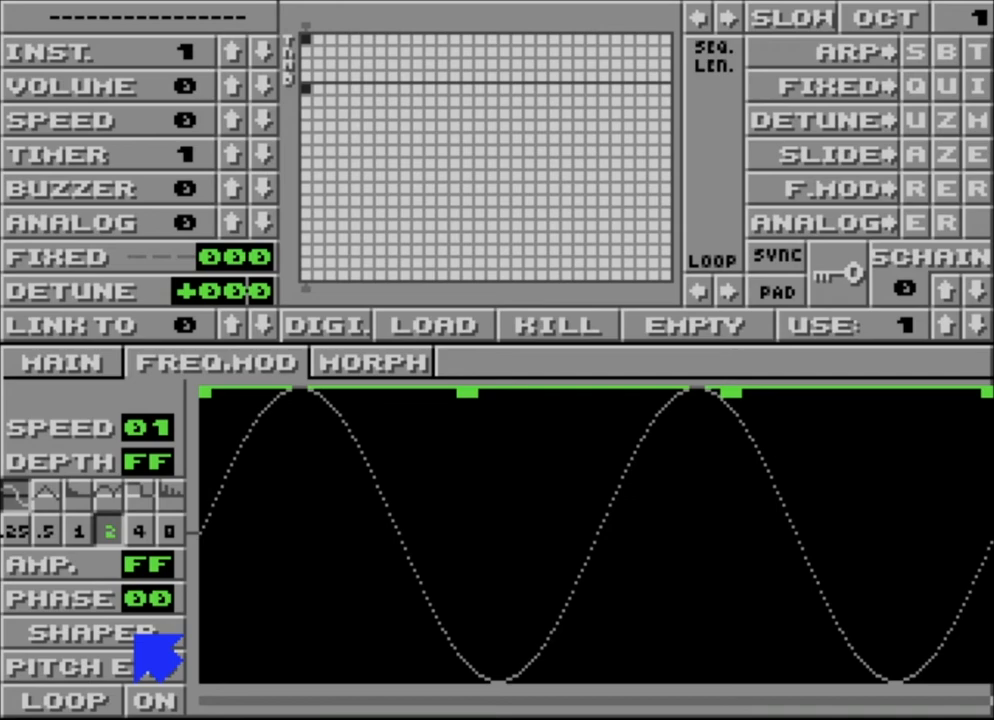
left_click(140, 530)
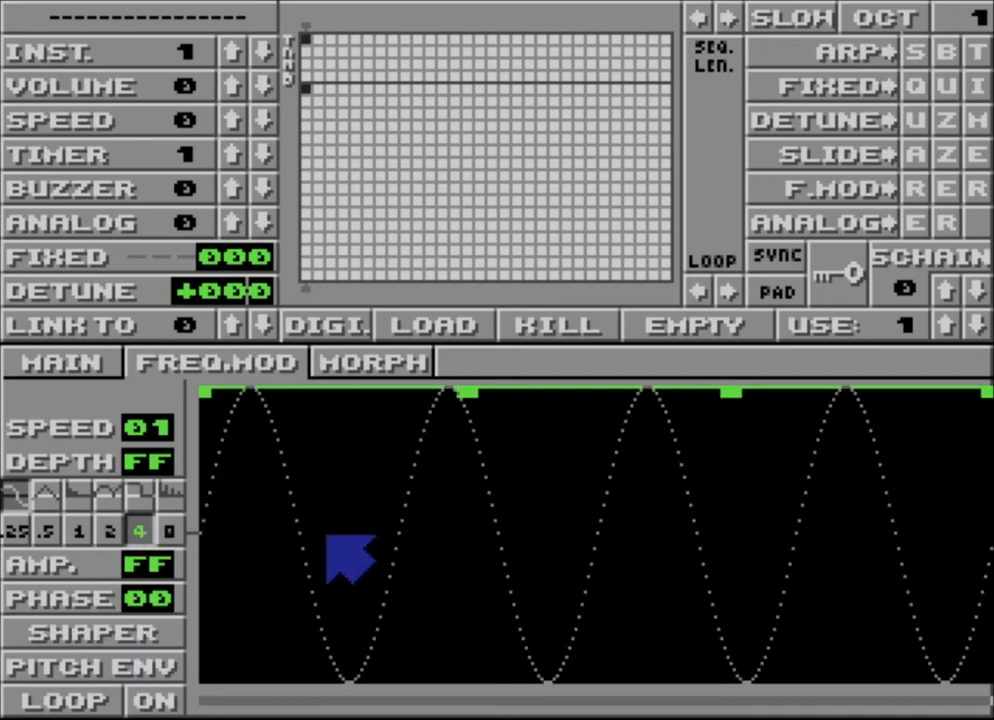
left_click_drag(265, 514, 242, 611)
left_click_drag(433, 528, 496, 616)
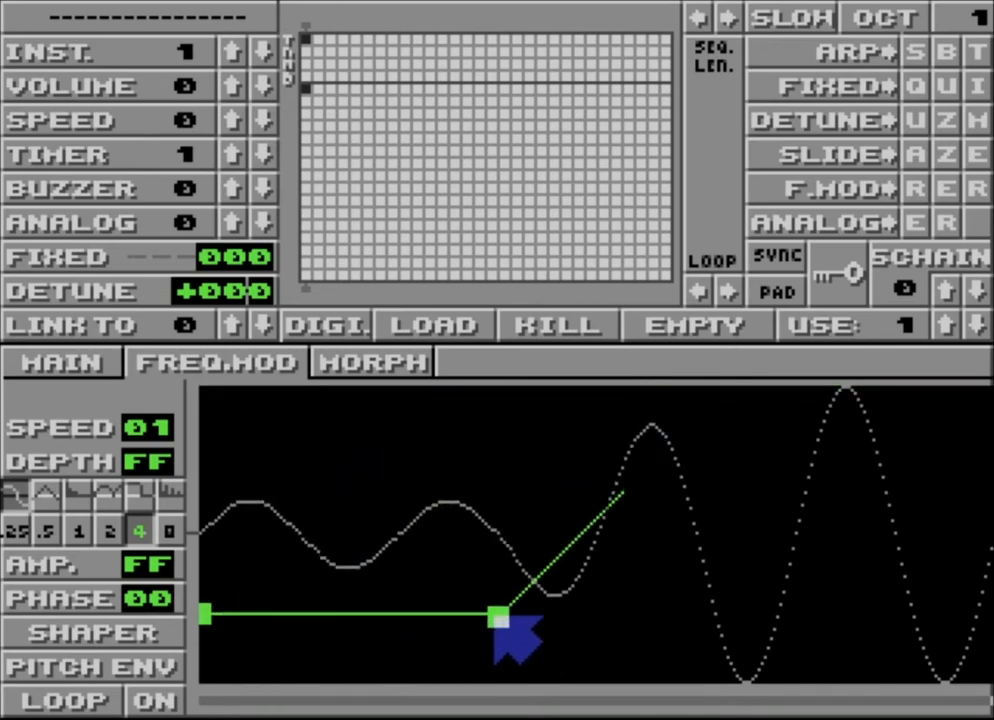
left_click_drag(806, 497, 790, 422)
left_click_drag(985, 480, 988, 577)
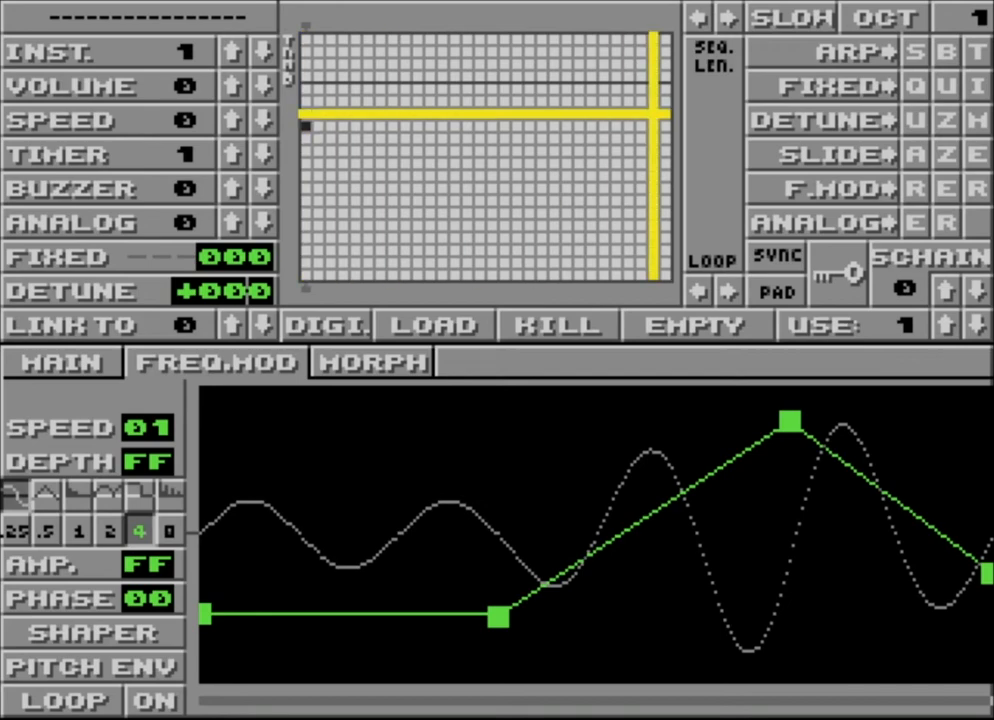
- Enable the F.MOD route in the S column and pull the shaper's first two points close to the bottom, slightly lowering the third
left_click(915, 189)
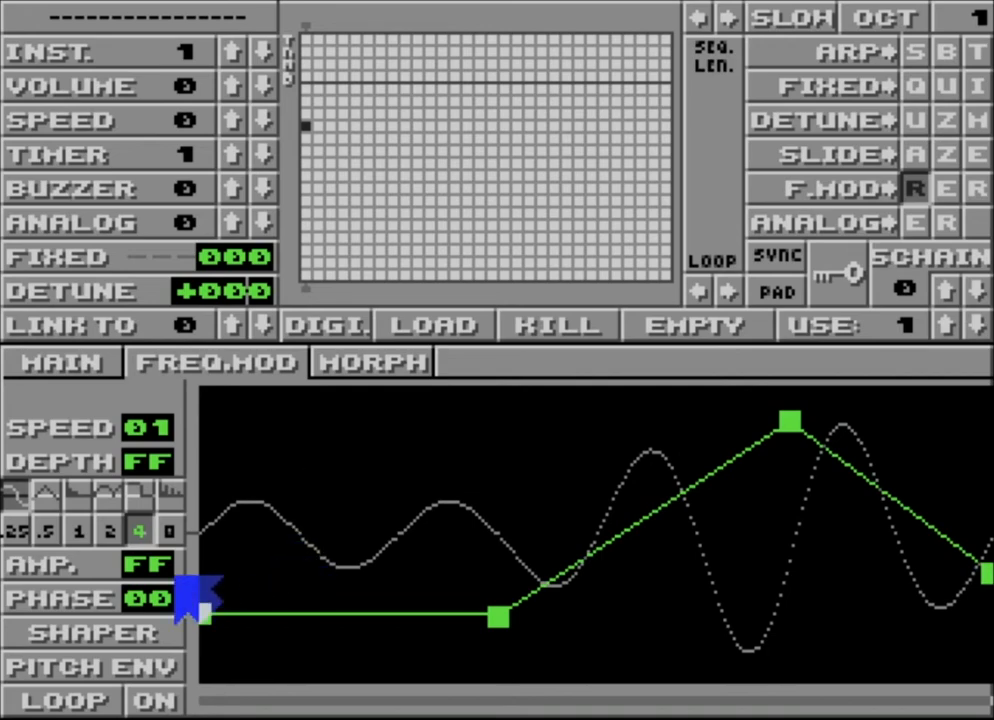
left_click_drag(218, 628, 225, 685)
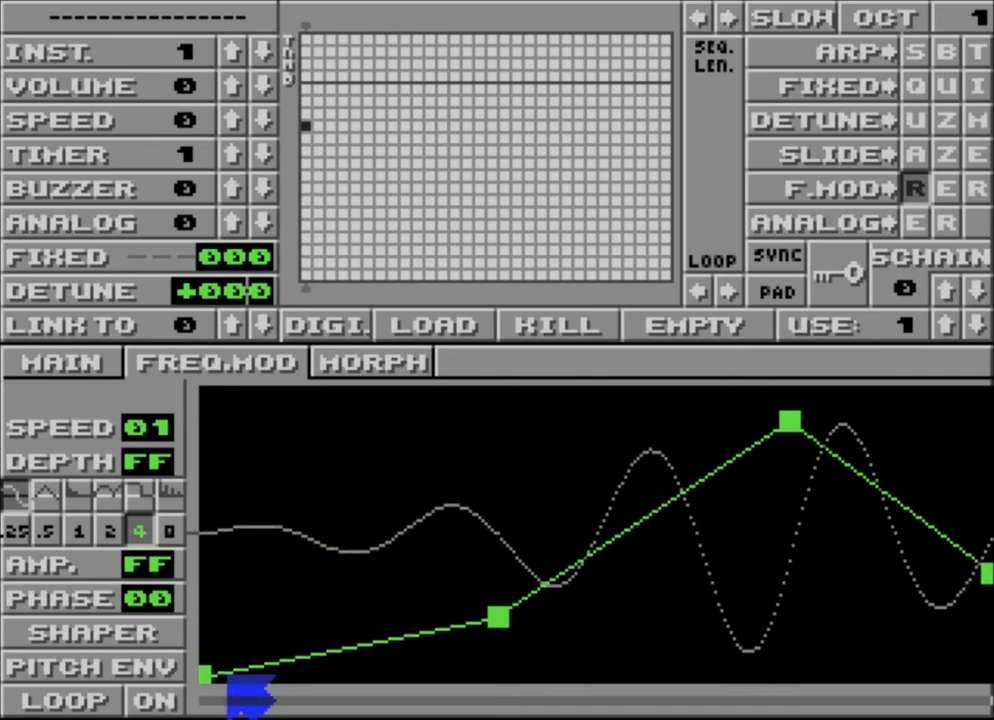
left_click_drag(499, 617, 551, 667)
left_click_drag(783, 493, 798, 435)
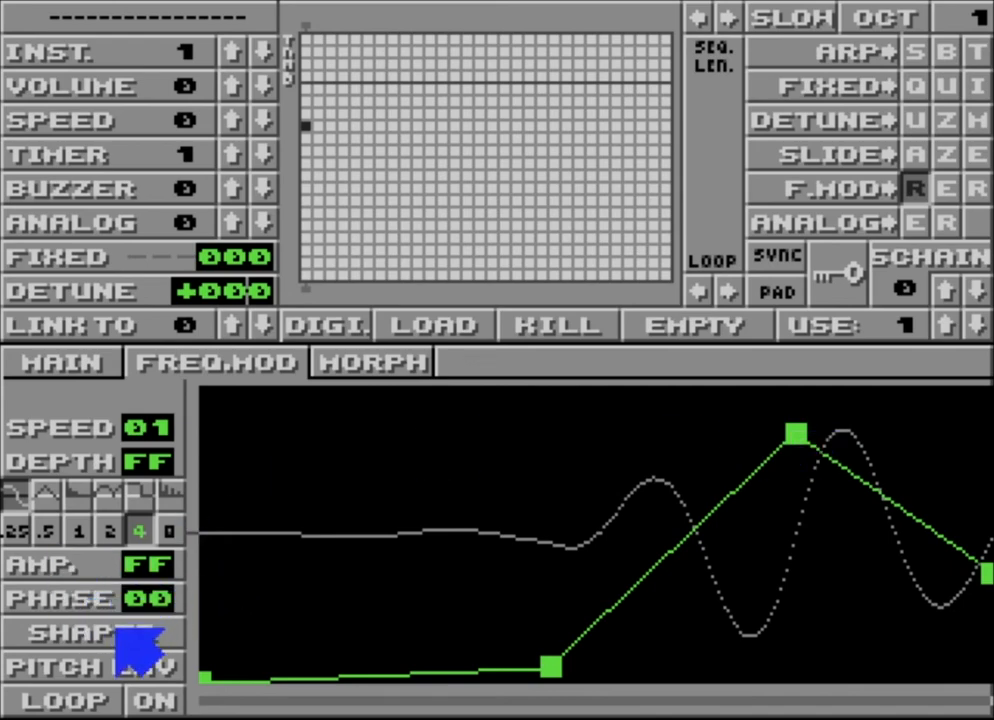
- Shape the pitch envelope with its first point high, second point low and third point slightly above the centre line
left_click(148, 666)
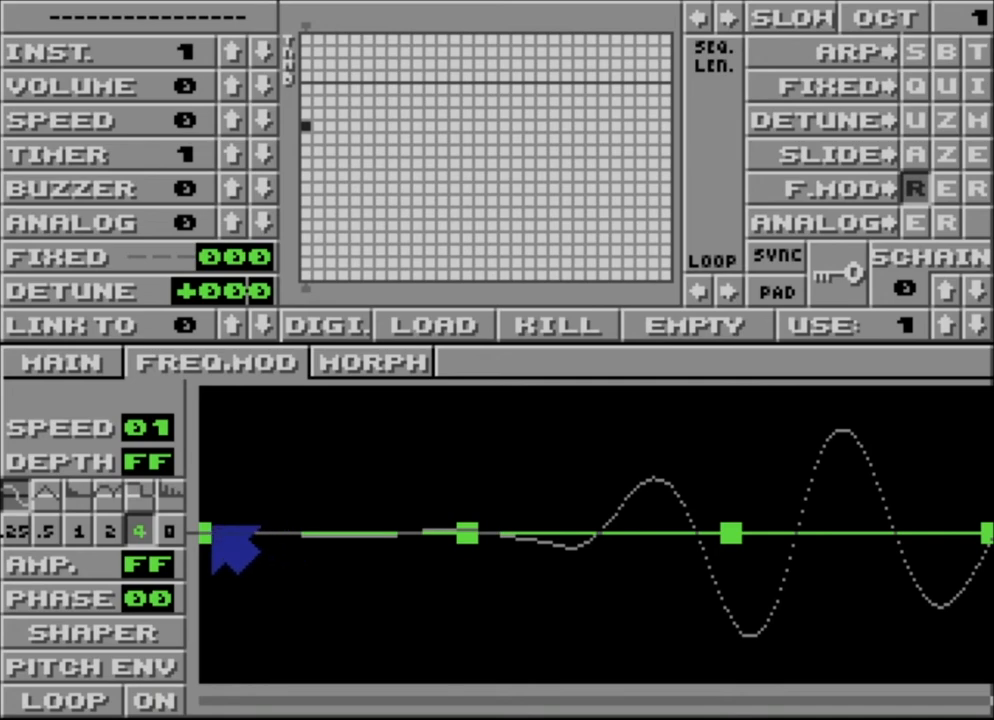
left_click(110, 634)
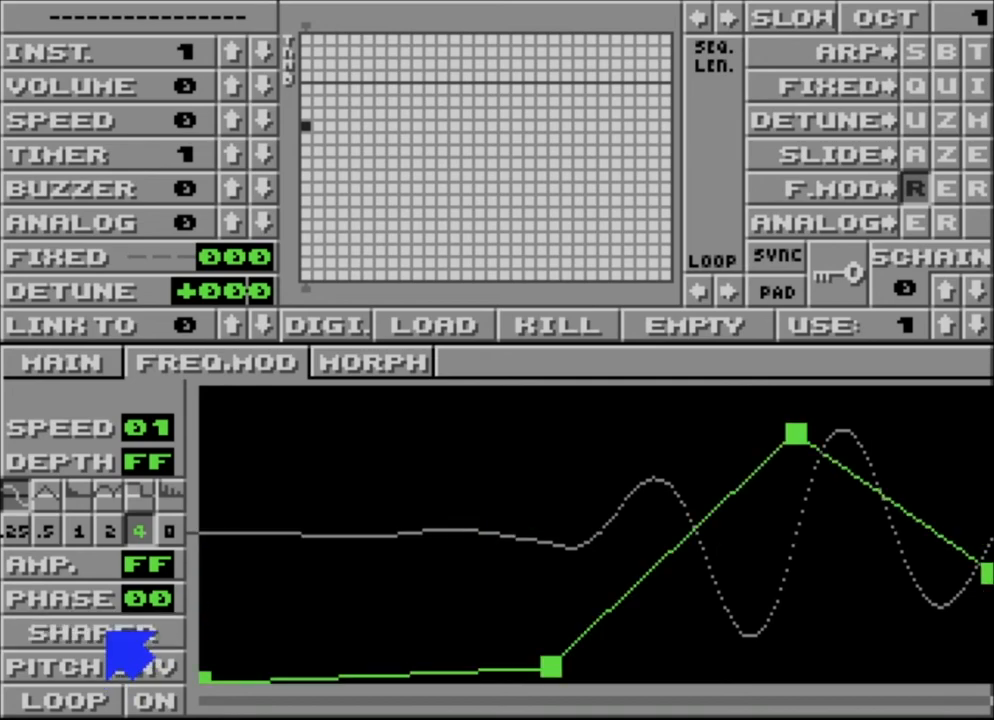
left_click(111, 663)
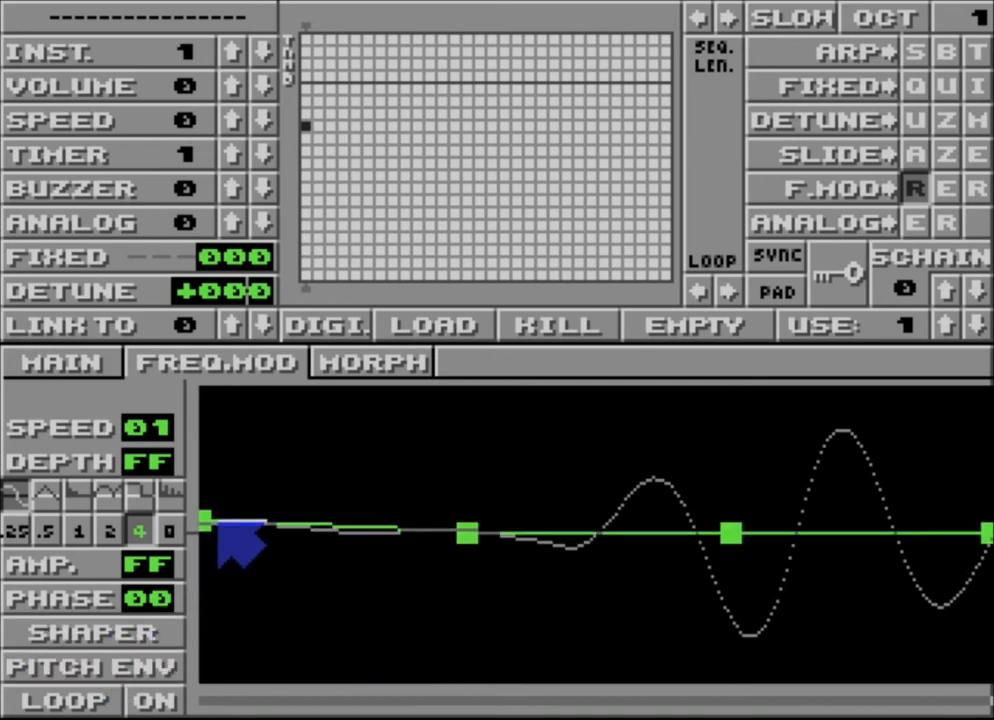
left_click_drag(218, 521, 240, 416)
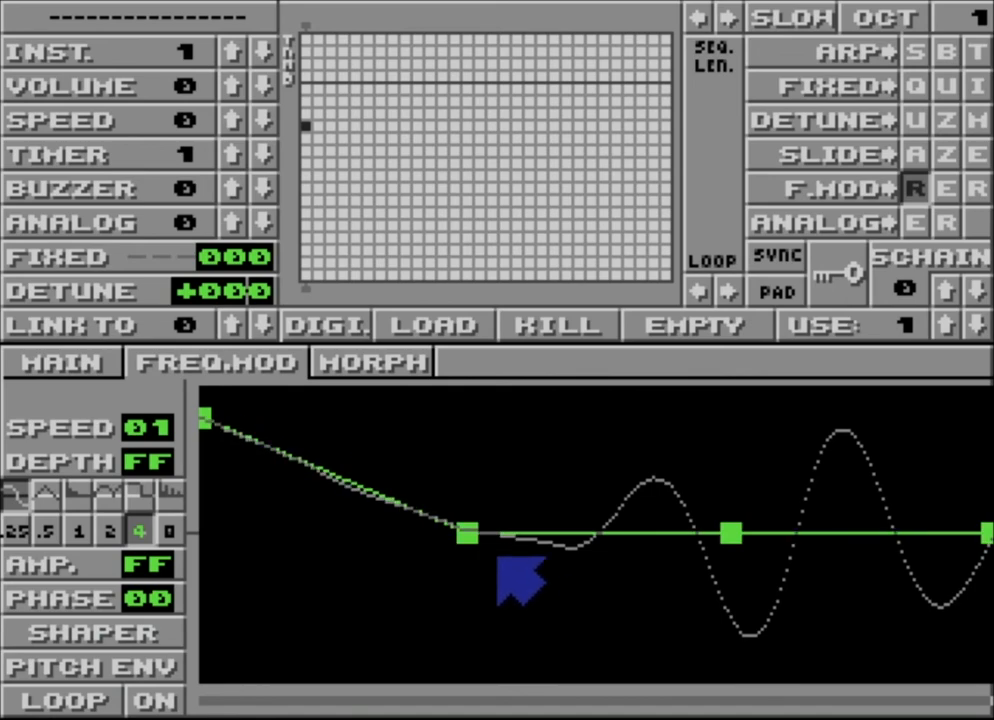
left_click_drag(467, 533, 348, 632)
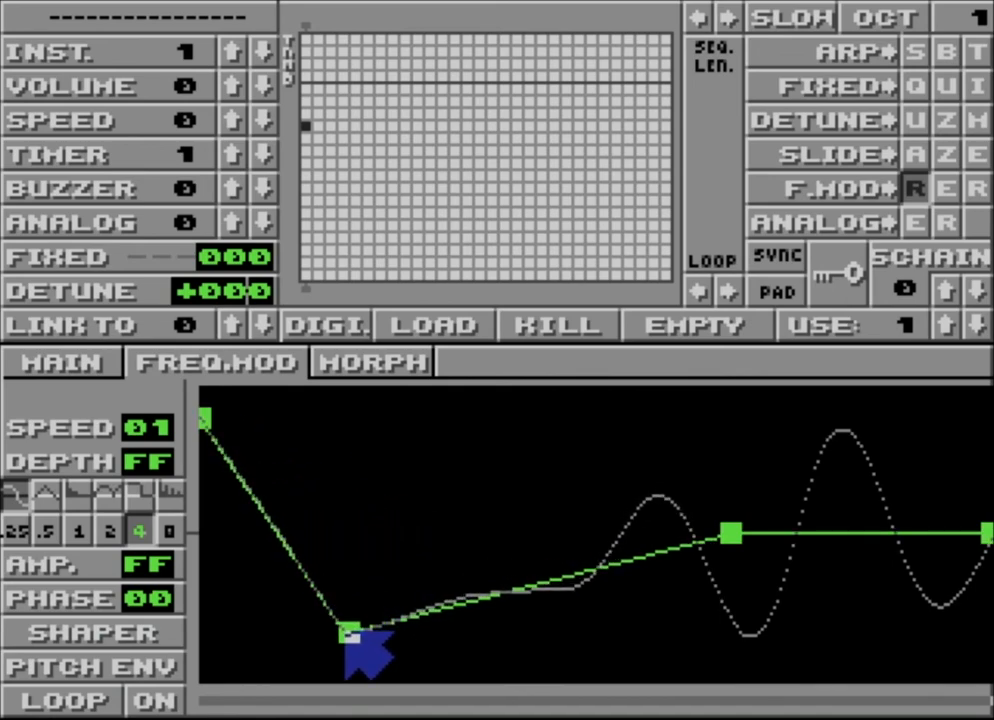
left_click_drag(731, 533, 720, 470)
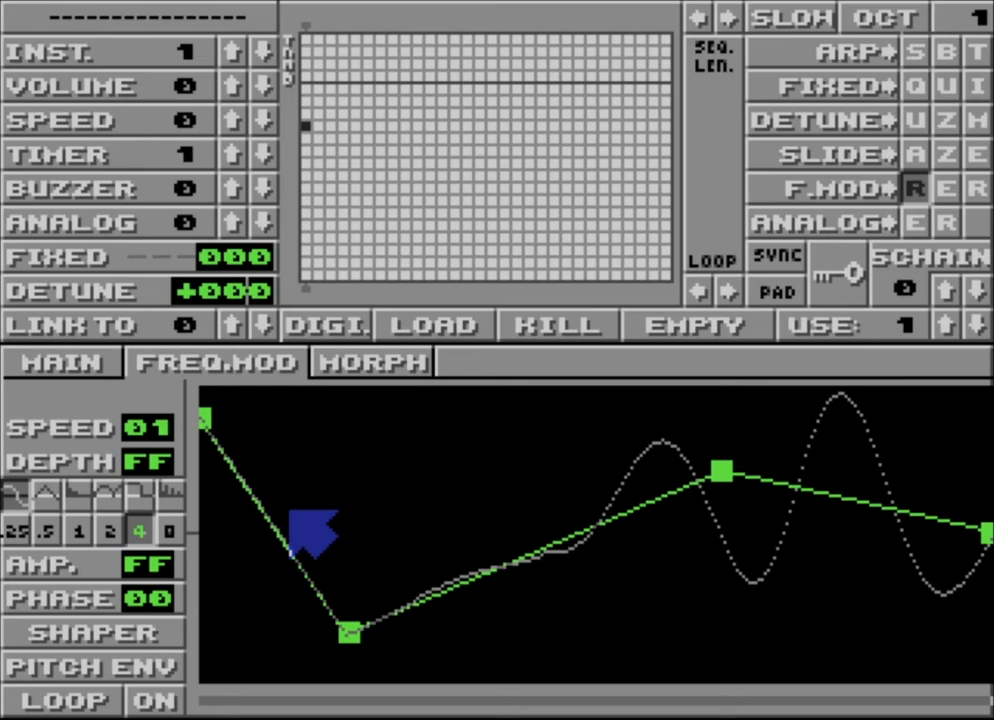
- Reset the shaper and pitch envelopes to flat, and lower the pitch envelope's first point to near the bottom
left_click(126, 632)
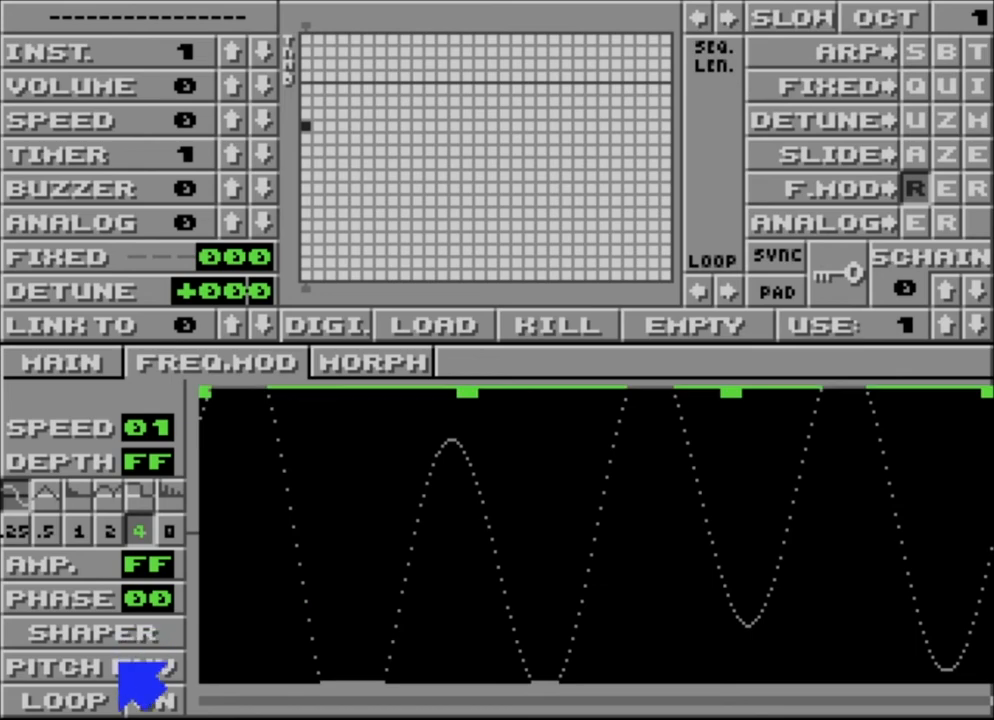
left_click(121, 670)
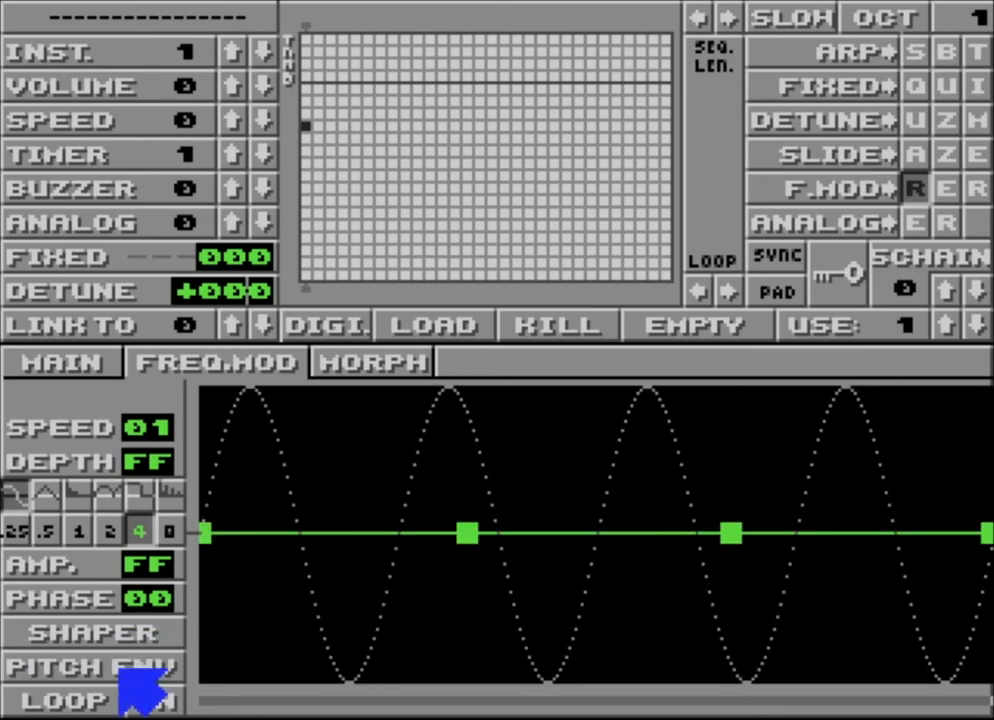
left_click_drag(263, 542, 242, 653)
- Shape the shaper envelope to rise from two low points through a mid-height third point to a last point near the top
left_click(90, 630)
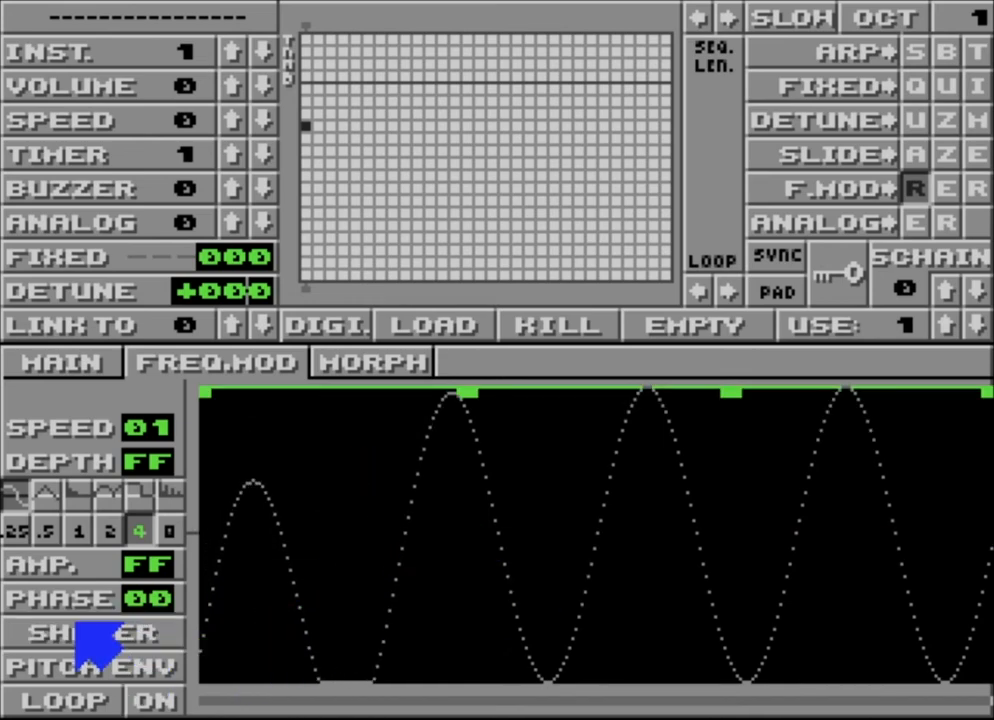
left_click_drag(464, 566, 516, 626)
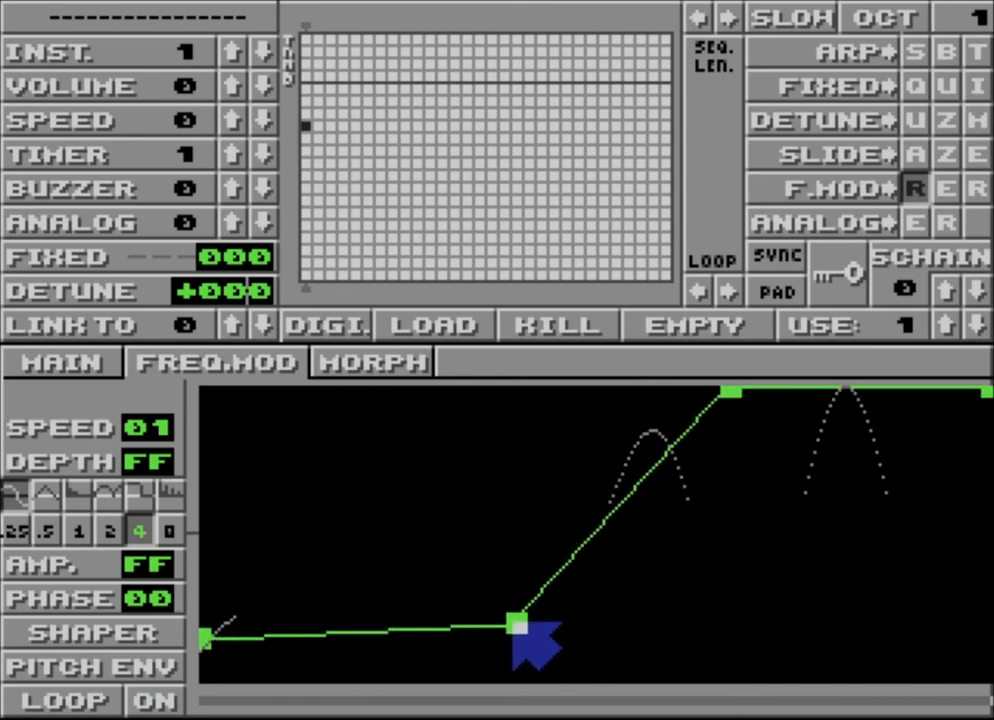
left_click_drag(731, 390, 701, 528)
mouse_move(985, 392)
left_mouse_down()
mouse_move(985, 483)
mouse_move(985, 405)
left_mouse_up()
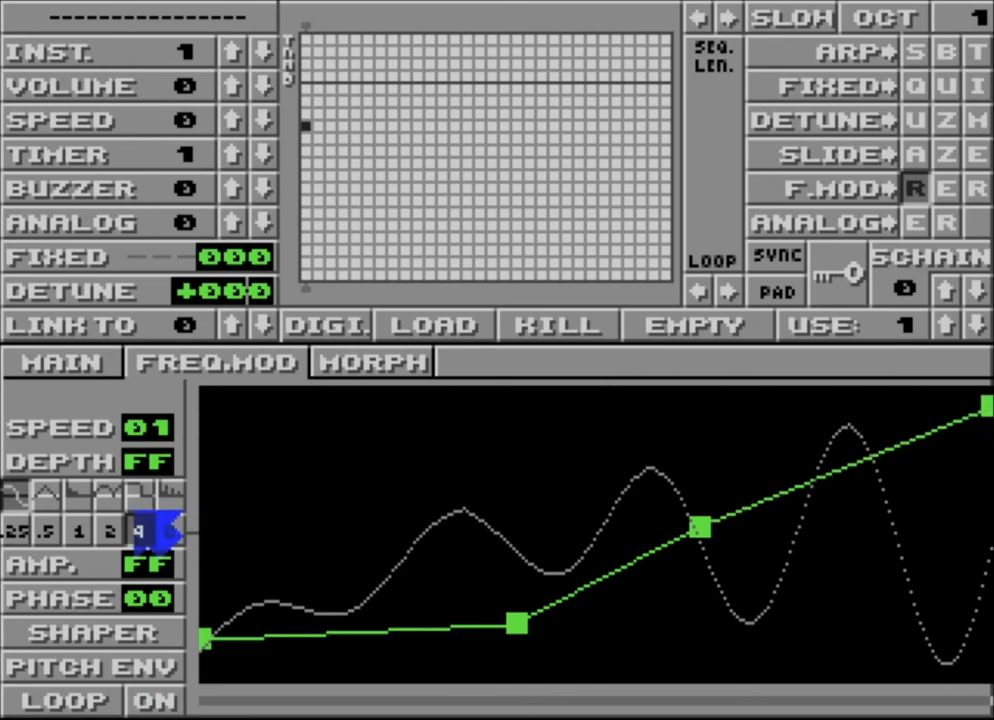
- Set the waveform multiplier to 8 and turn on looping over about the last third of the waveform
left_click(171, 531)
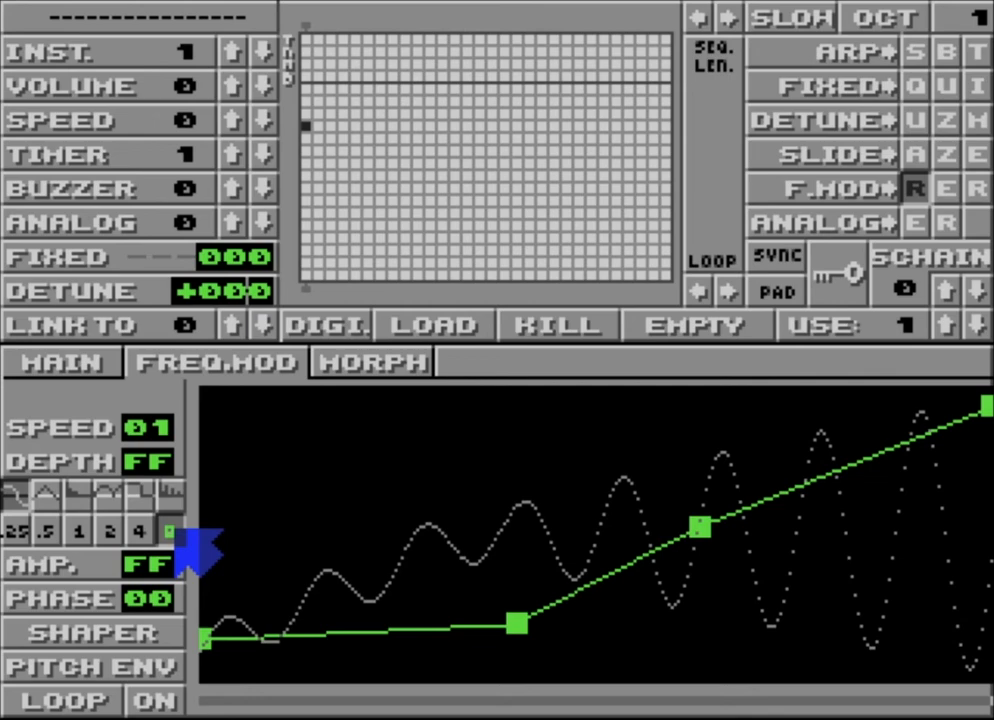
left_click(152, 702)
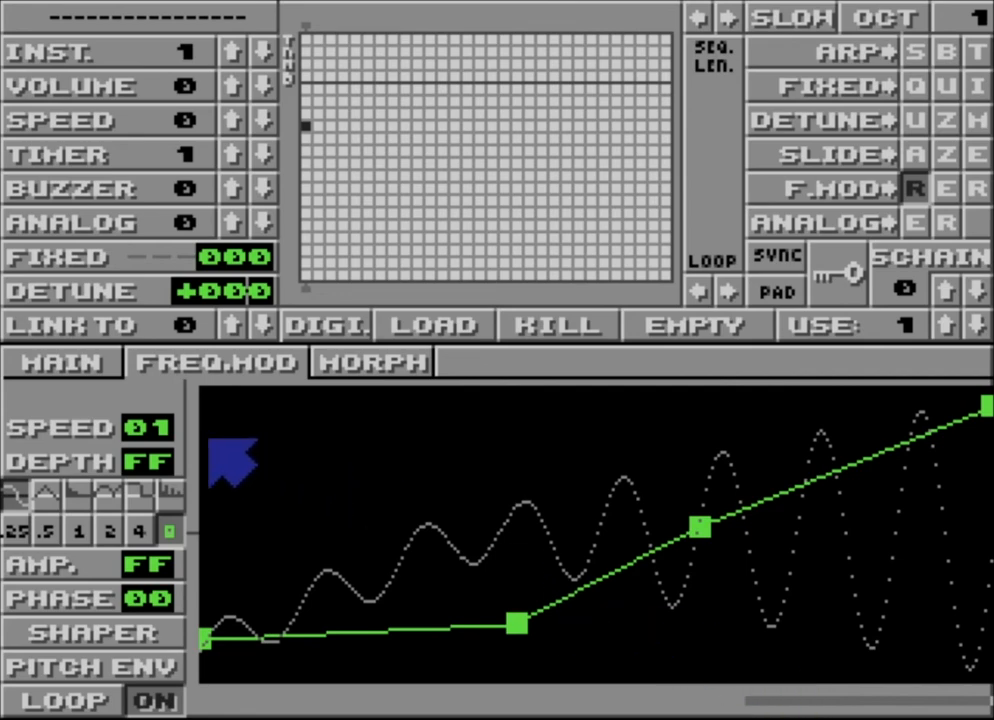
- Set the frequency modulation depth to 60
left_click(137, 468)
type("0")
key("Return")
left_click(140, 468)
type("6")
key("Return")
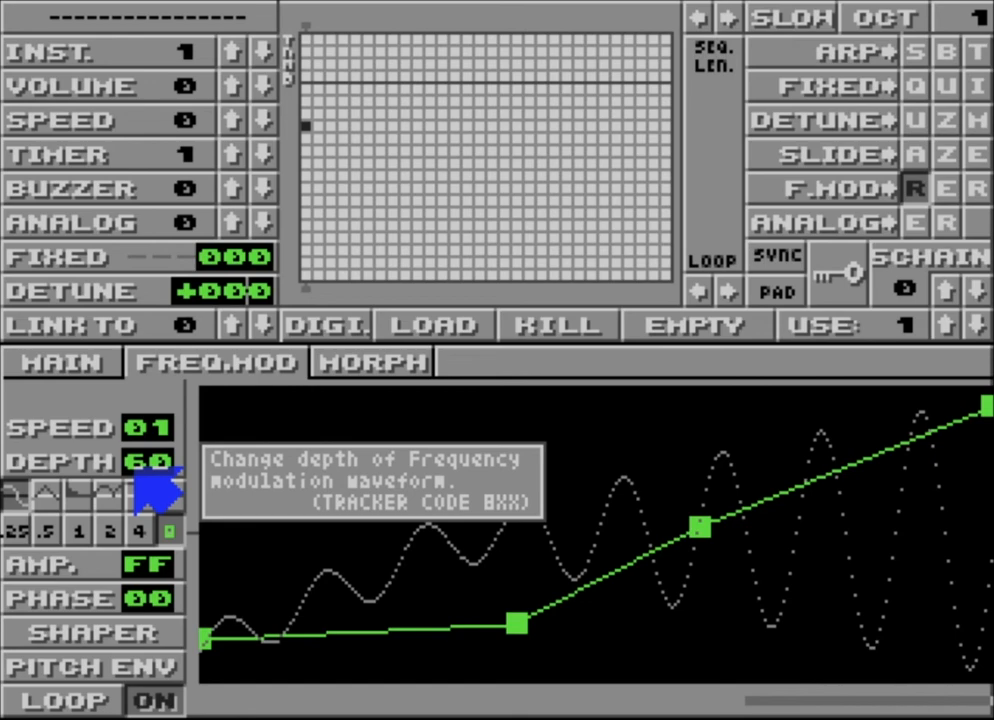
- Set the frequency modulation amplitude to FF and its speed to 01
left_click(133, 566)
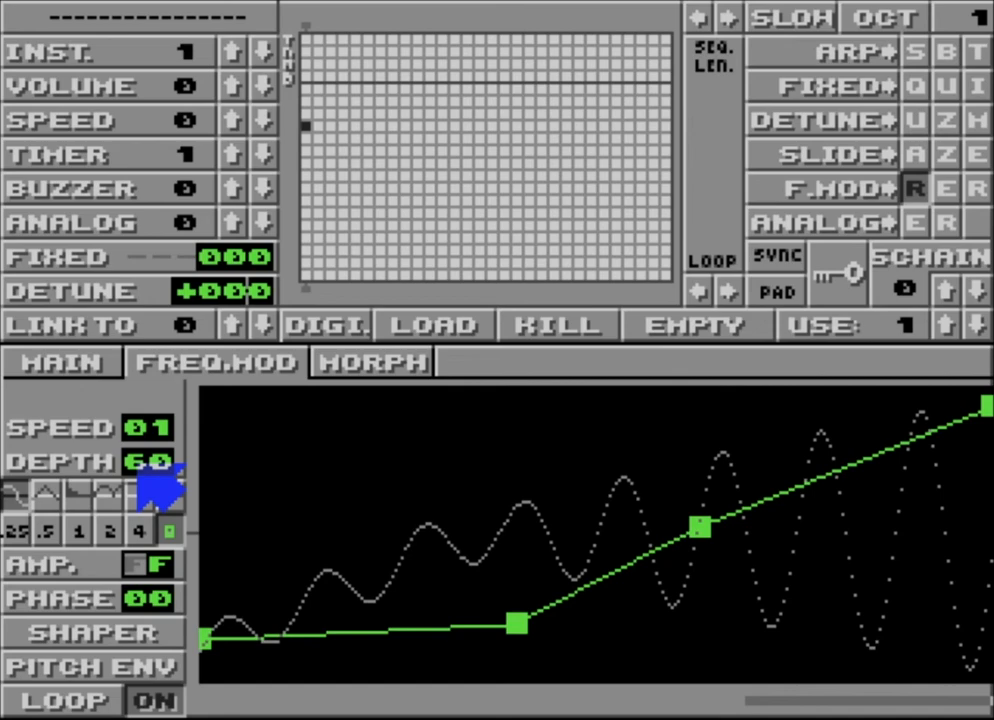
type("F")
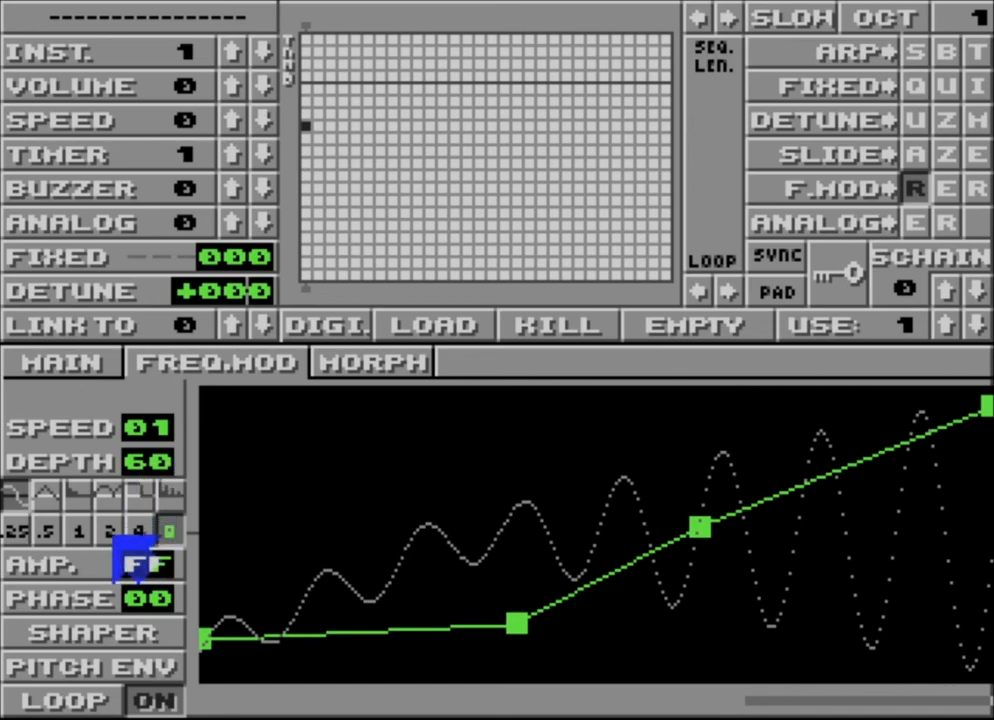
left_click(158, 430)
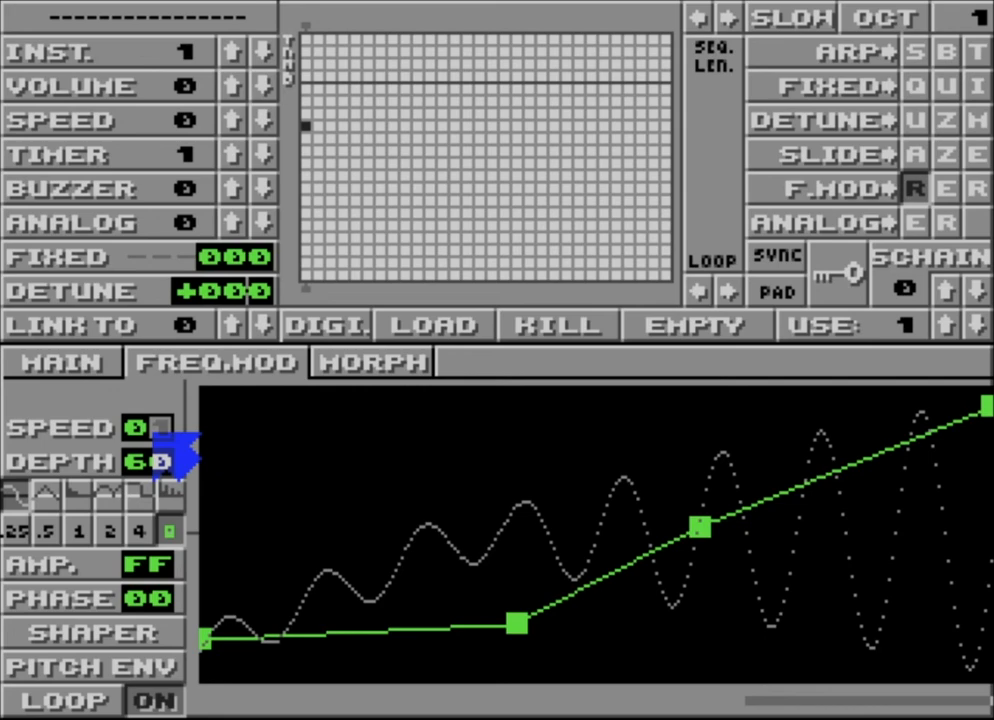
type("1")
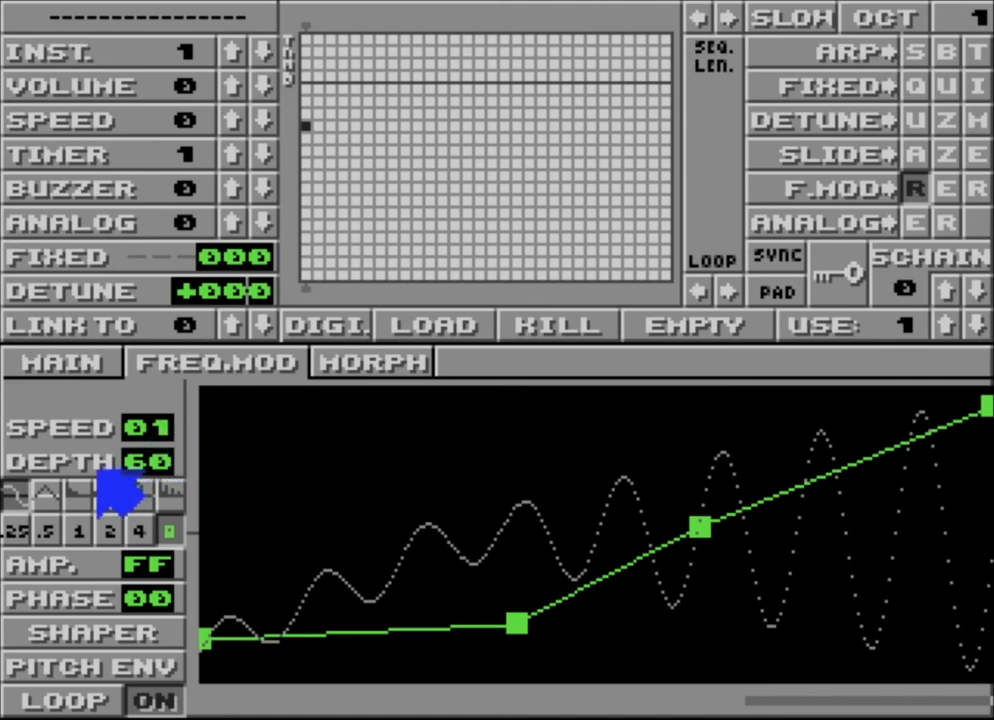
- Try frequency modulation speeds 02, 03 and 08, and return the speed to 01
left_click(162, 432)
type("2")
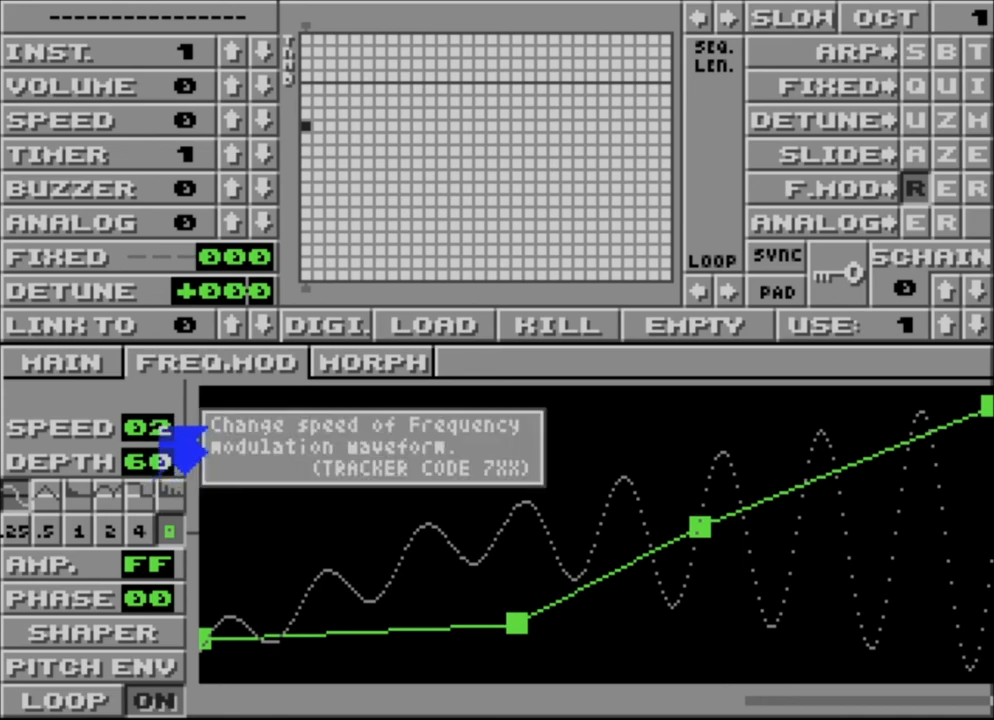
left_click(174, 436)
type("3")
left_click(172, 436)
type("8")
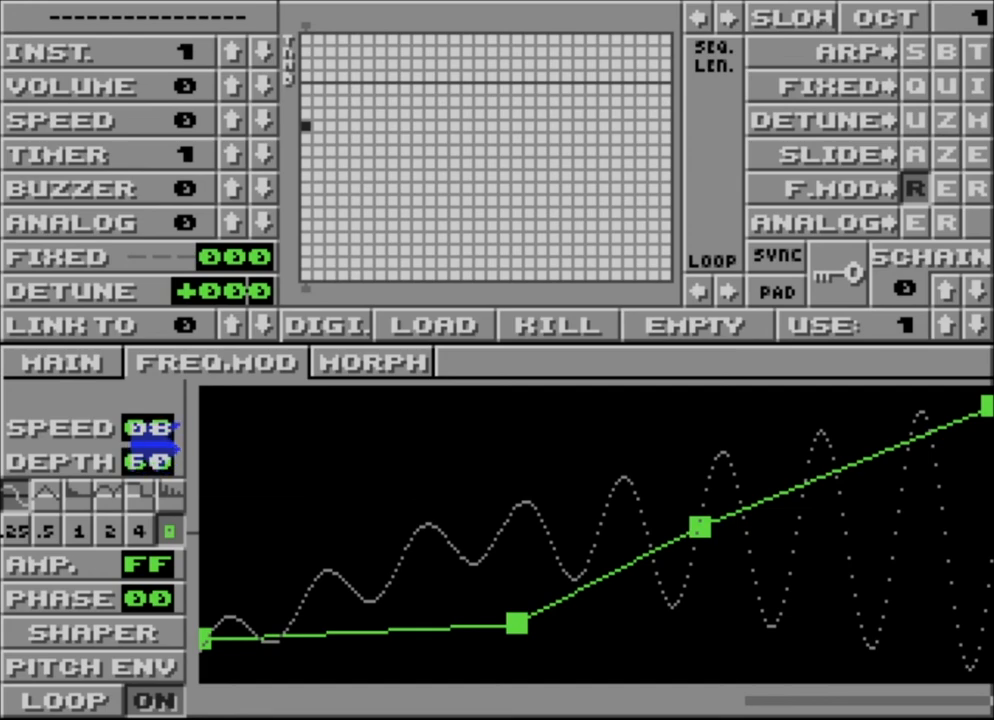
left_click(160, 432)
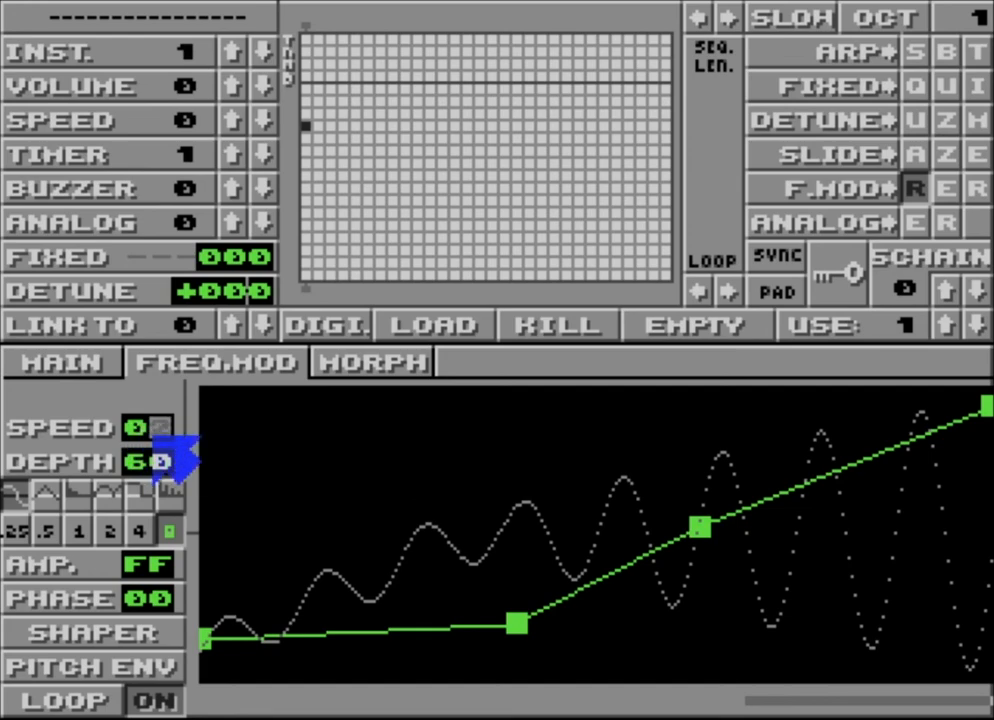
type("1")
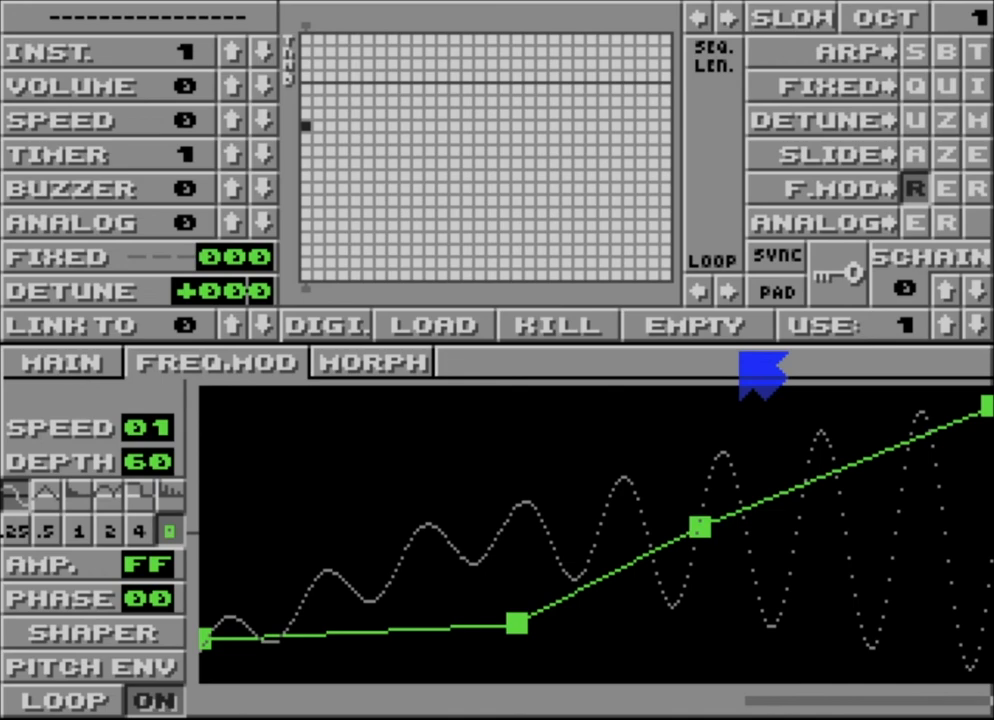
- Lower the shaper envelope's last point to the bottom and turn on the T cell of the first sequence step
left_click_drag(986, 407, 986, 472)
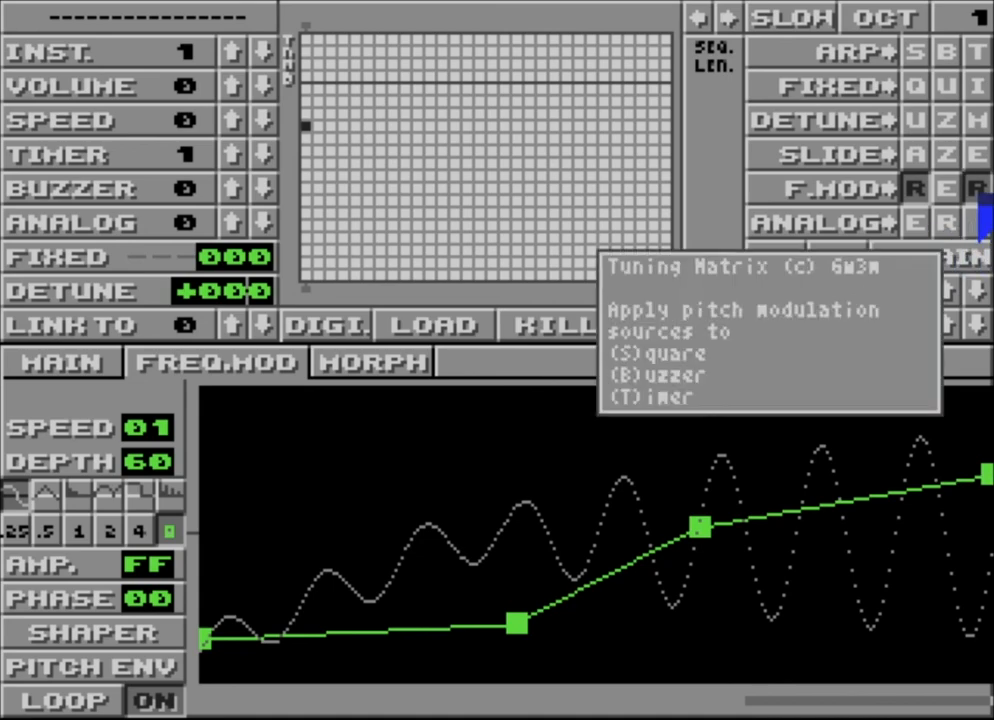
left_click_drag(985, 476, 955, 677)
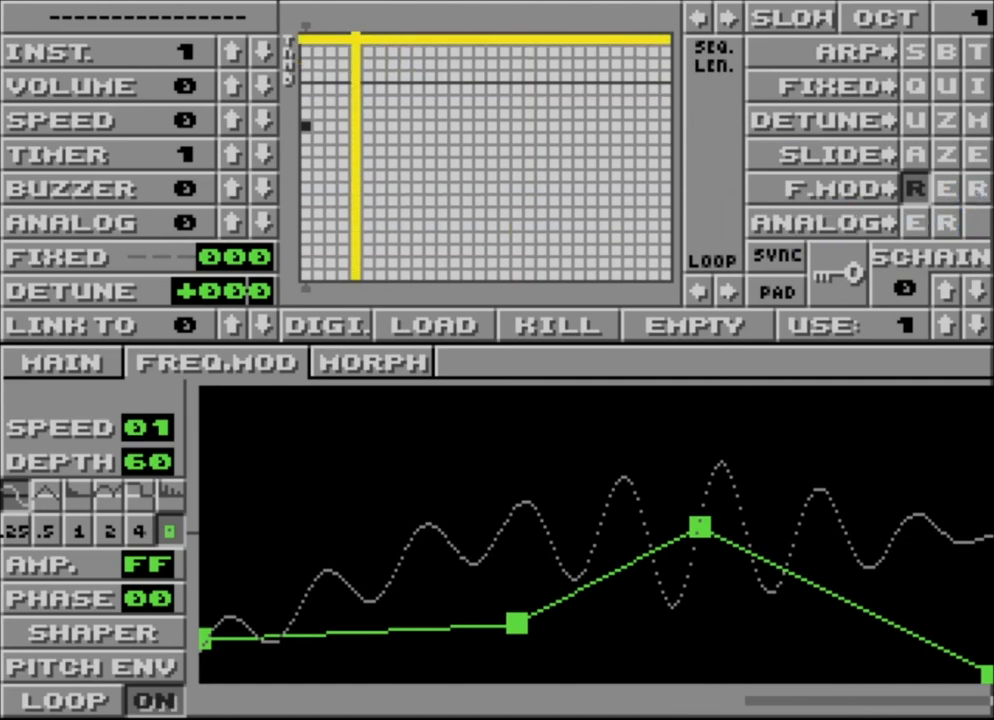
left_click(306, 38)
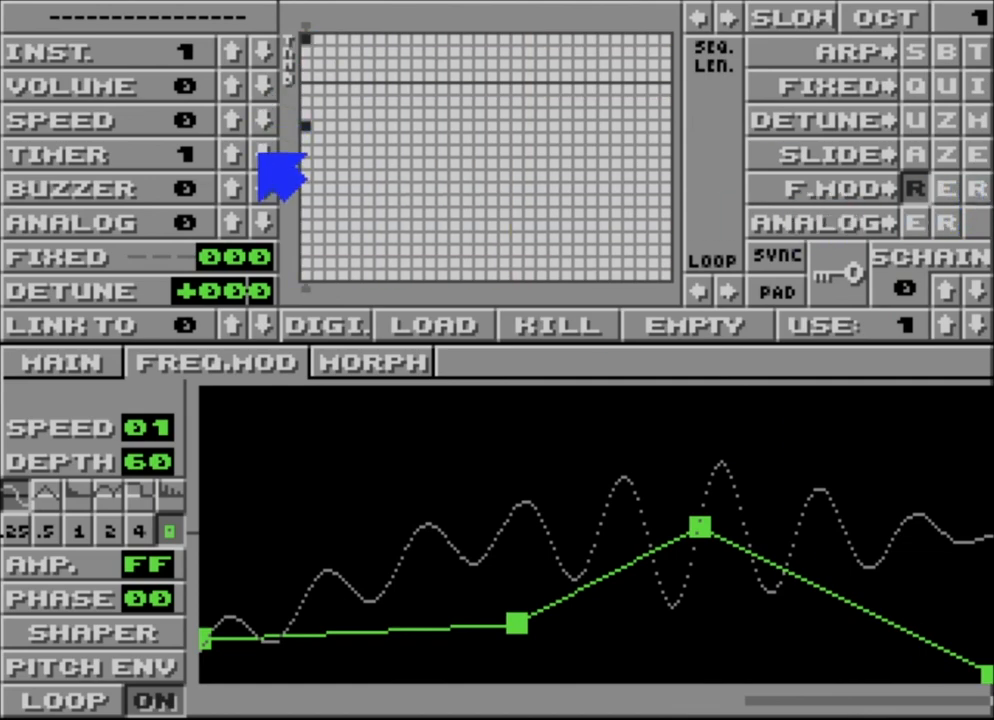
- Set the frequency modulation depth to 10
mouse_move(259, 157)
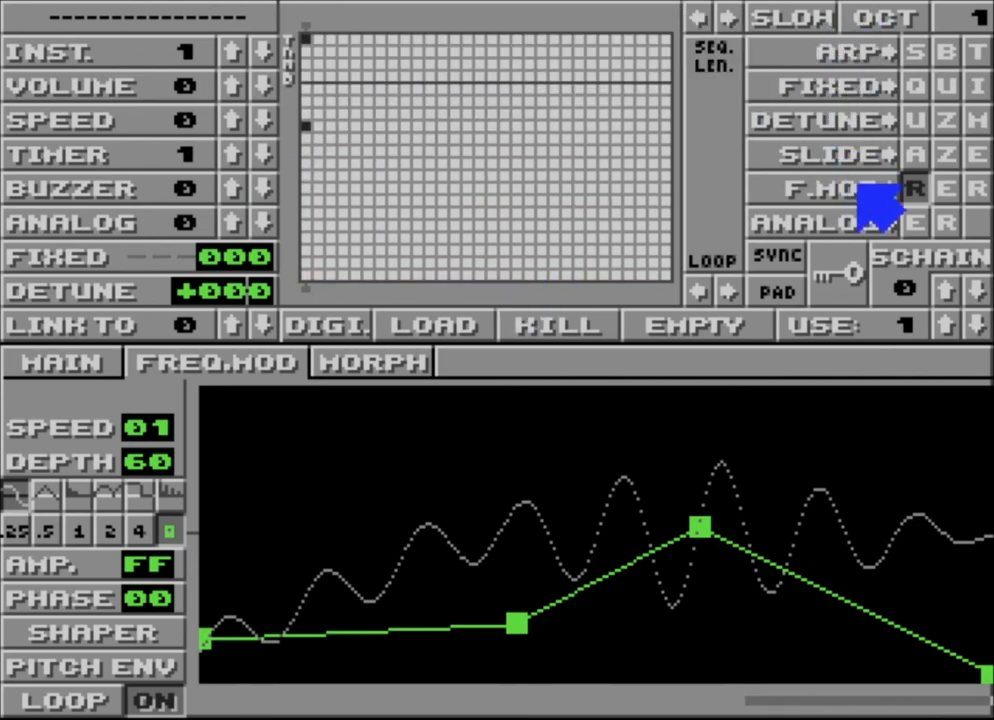
left_click(148, 466)
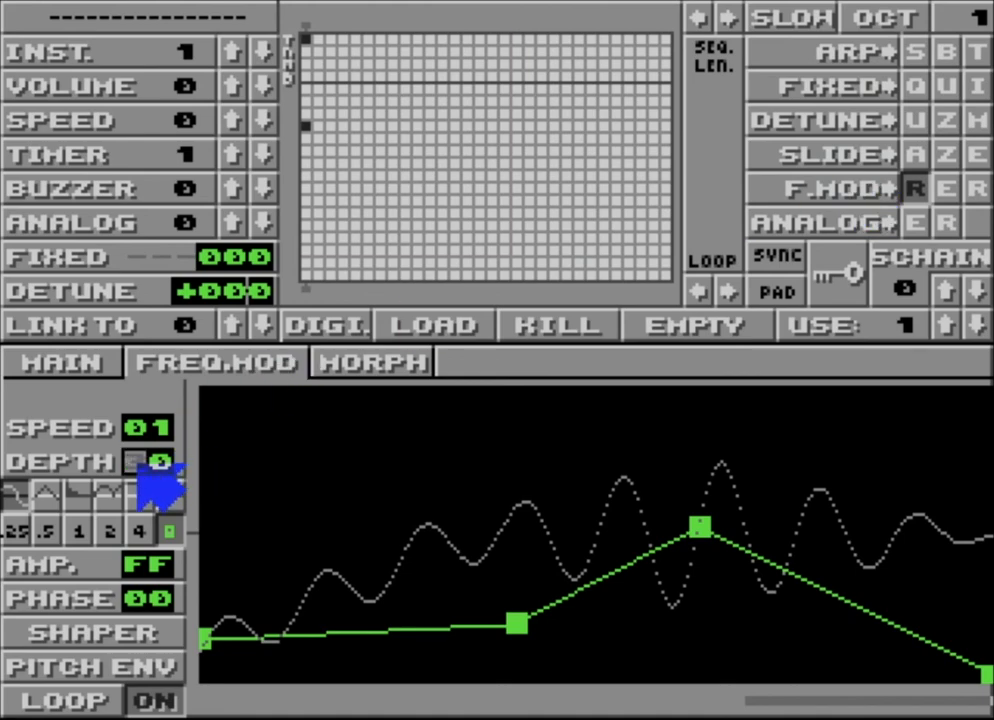
type("10")
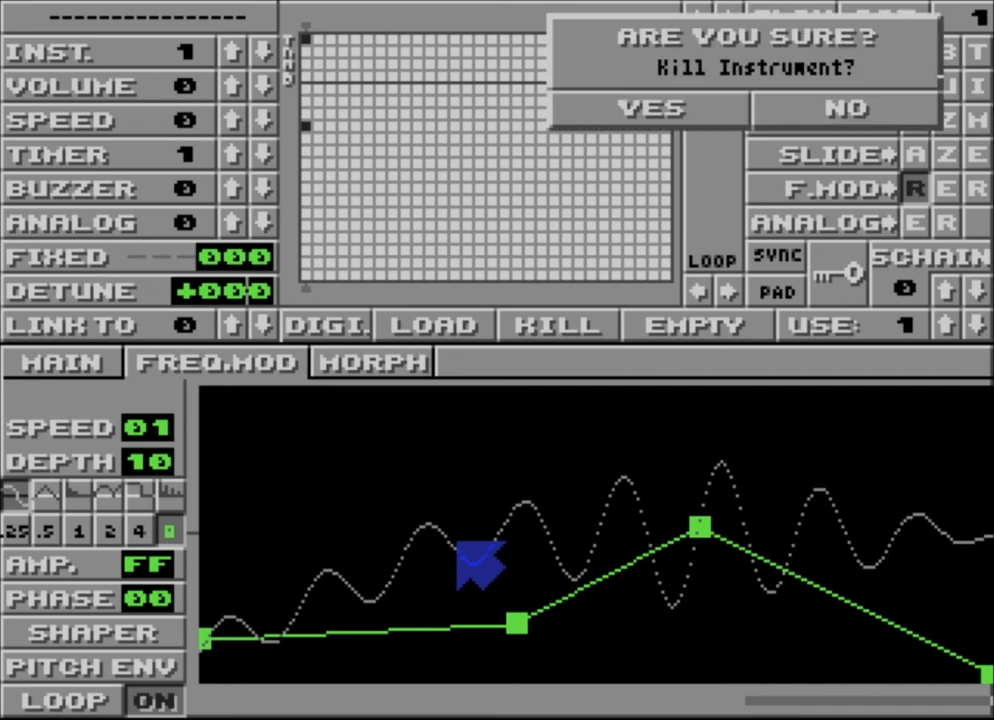
- Kill the current instrument and mark its first sequence step in the second row below the grid's divider line
key("Return")
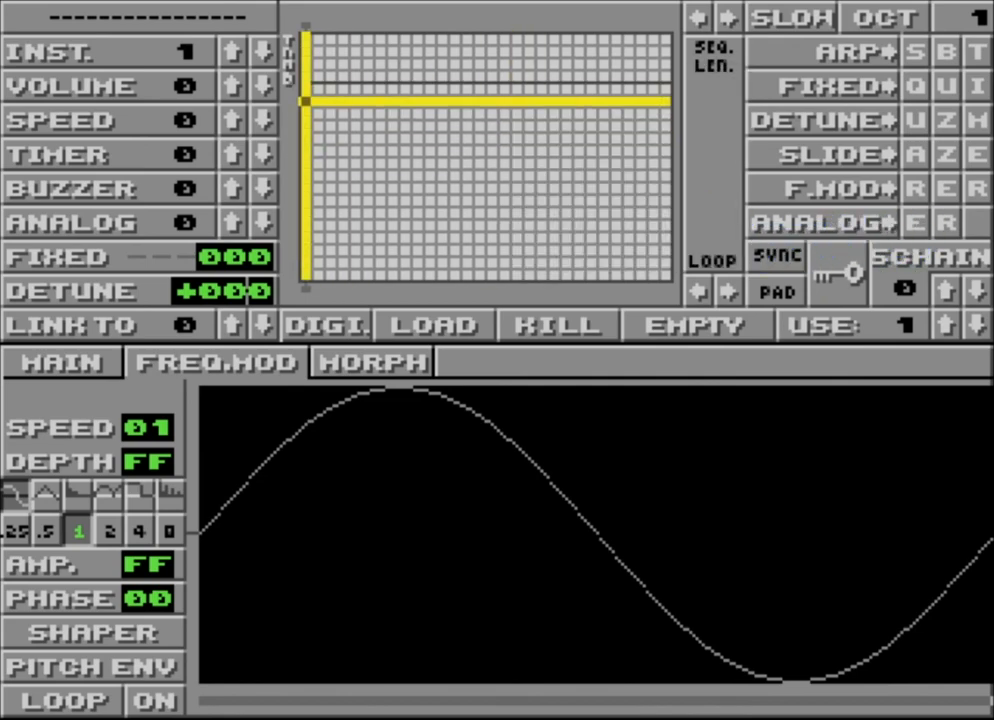
mouse_move(305, 101)
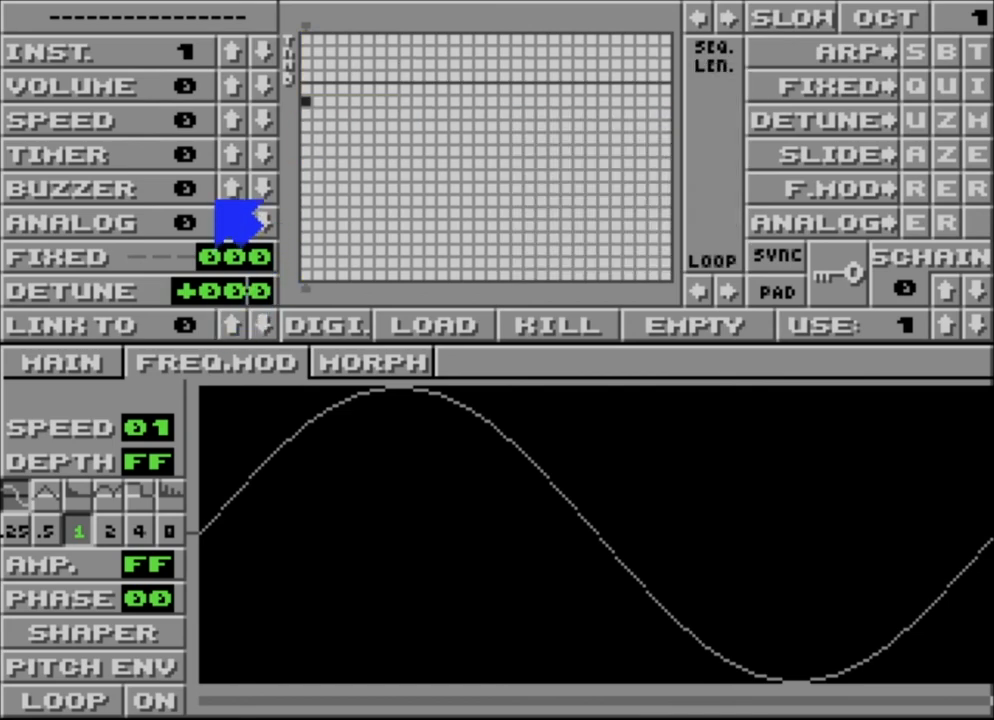
- Turn on the E routing for ANALOG and set the ANALOG value to 4
left_click(910, 226)
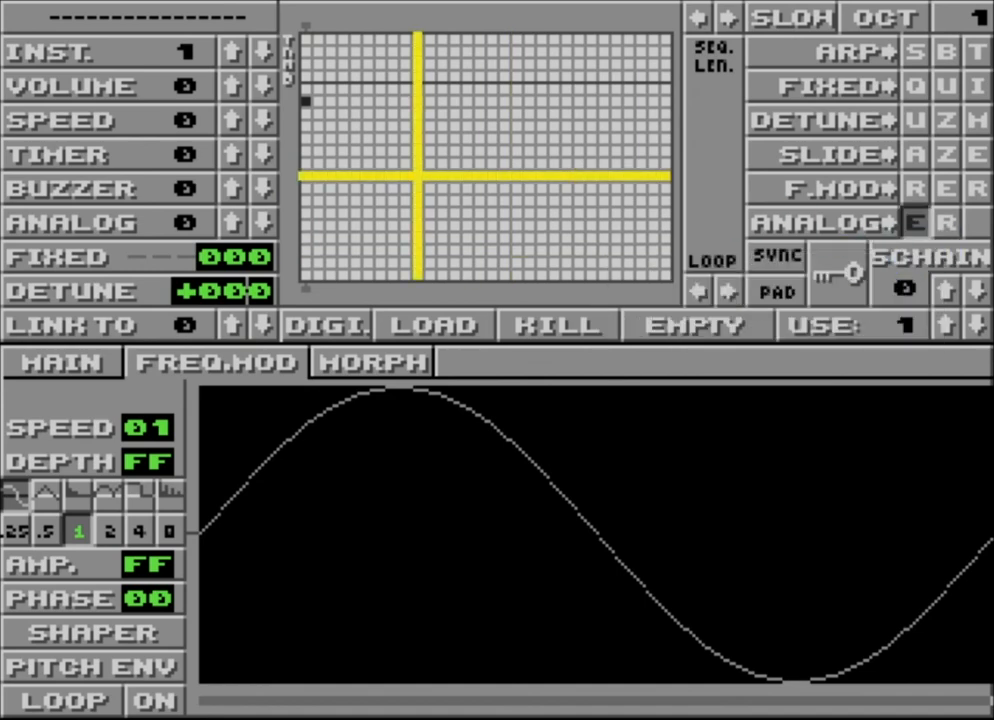
left_click(233, 222)
left_click(233, 222)
left_click(233, 222)
left_click(233, 222)
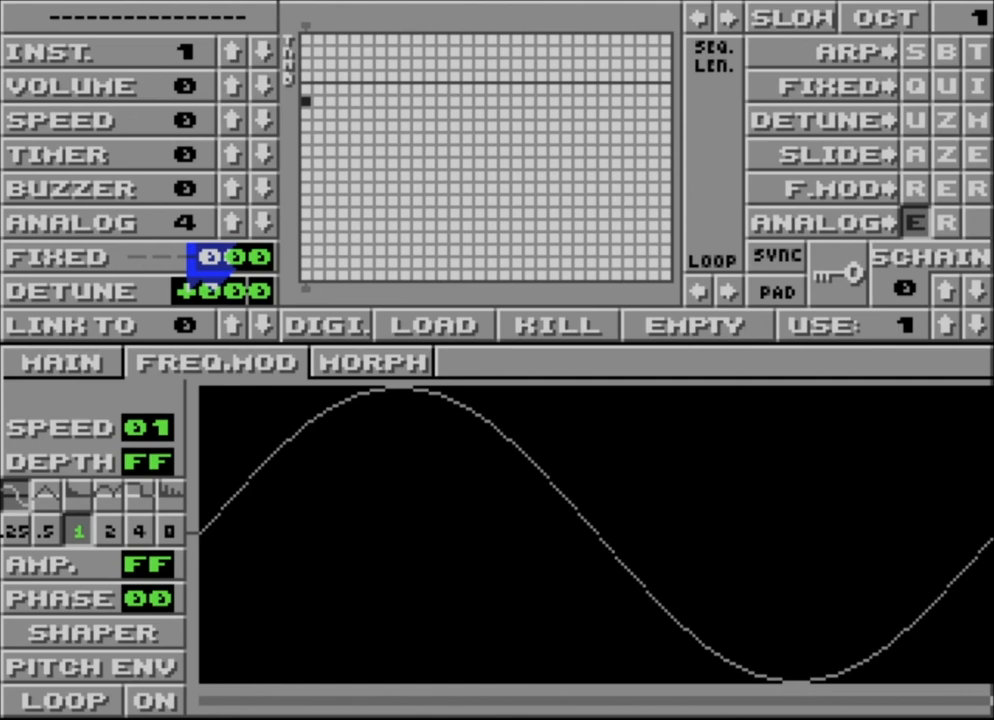
- Raise the ANALOG value to about 15
left_click(223, 226)
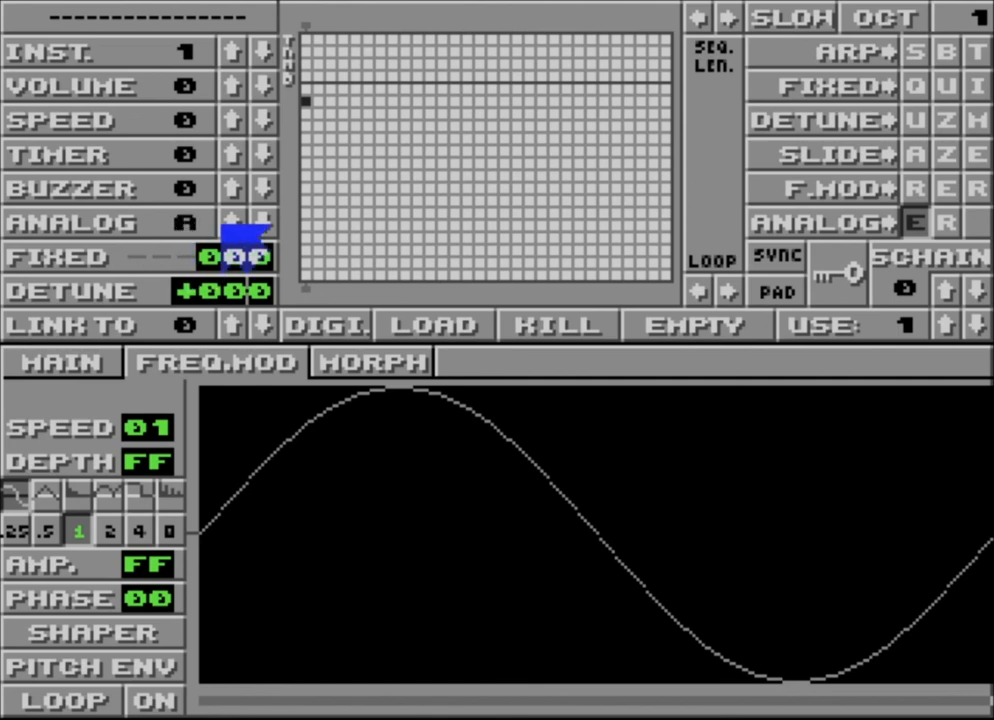
left_click(223, 226)
left_click(223, 226)
left_click(223, 226)
left_click(223, 226)
left_click(223, 226)
- Lower the ANALOG value back down to the low end of its range
left_click(262, 224)
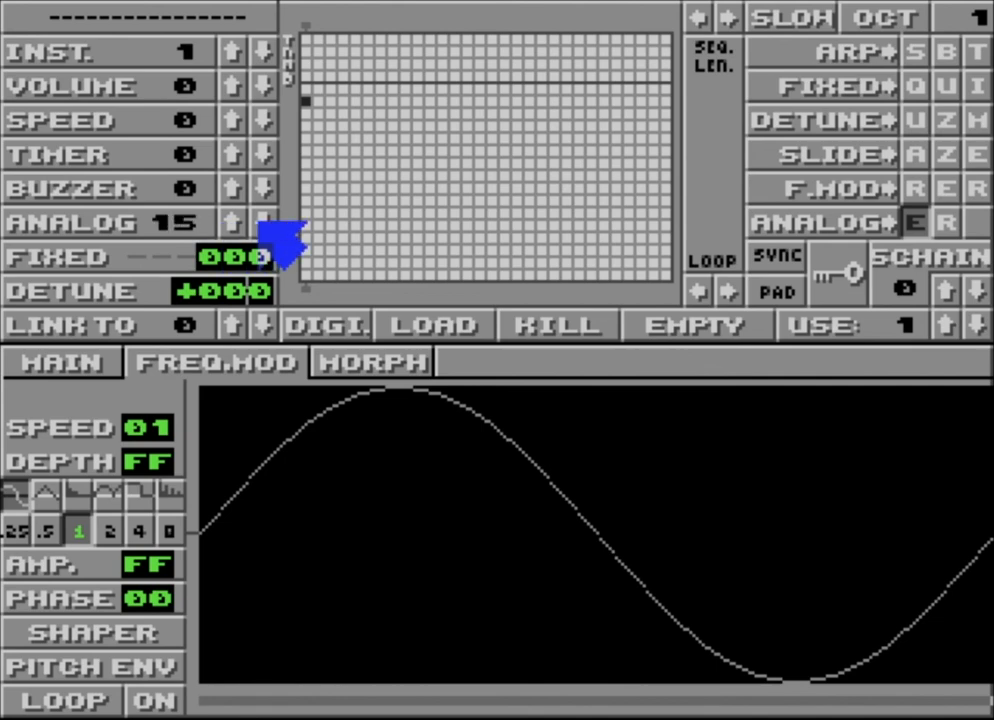
left_click(262, 224)
left_click(262, 224)
left_click(262, 224)
left_click(262, 224)
left_click(262, 224)
left_click(262, 224)
left_click(262, 224)
left_click(262, 224)
left_click(262, 224)
left_click(262, 224)
- Bring the ANALOG value back up to 4
left_click(236, 224)
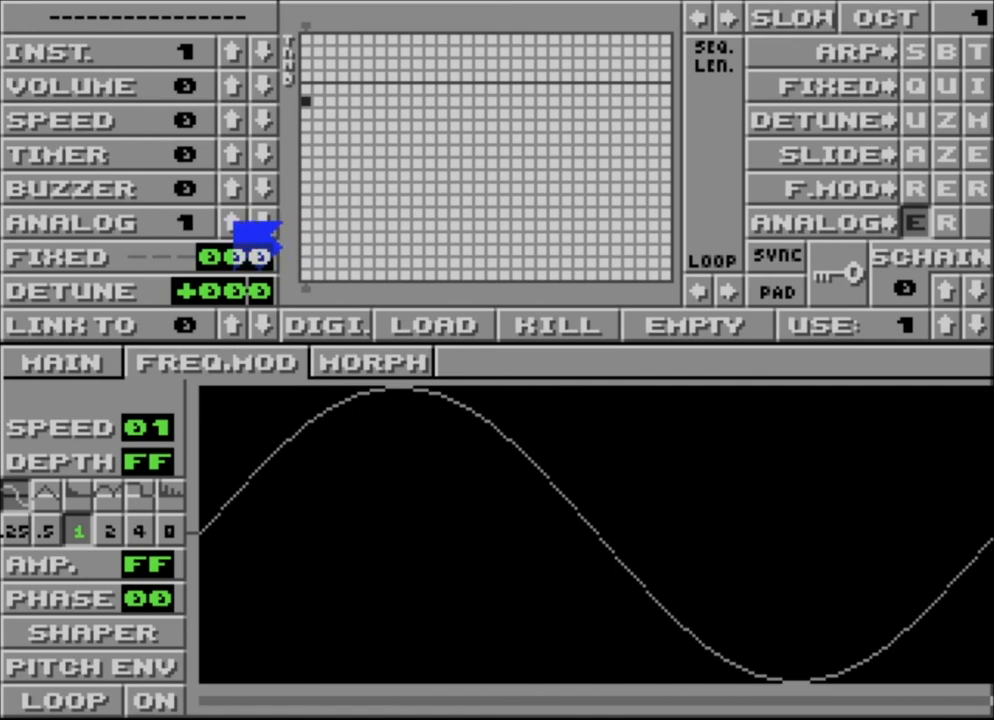
left_click(236, 224)
left_click(236, 224)
left_click(236, 224)
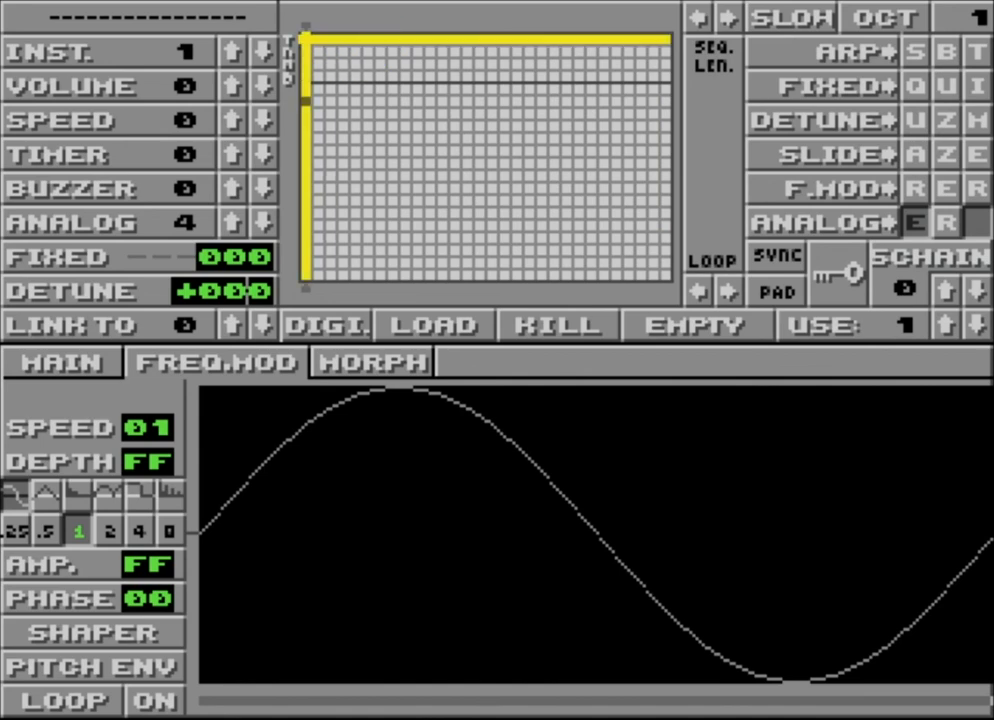
- Turn on the T cell of the first sequence step and set TIMER to 1
left_click(305, 38)
left_click(240, 150)
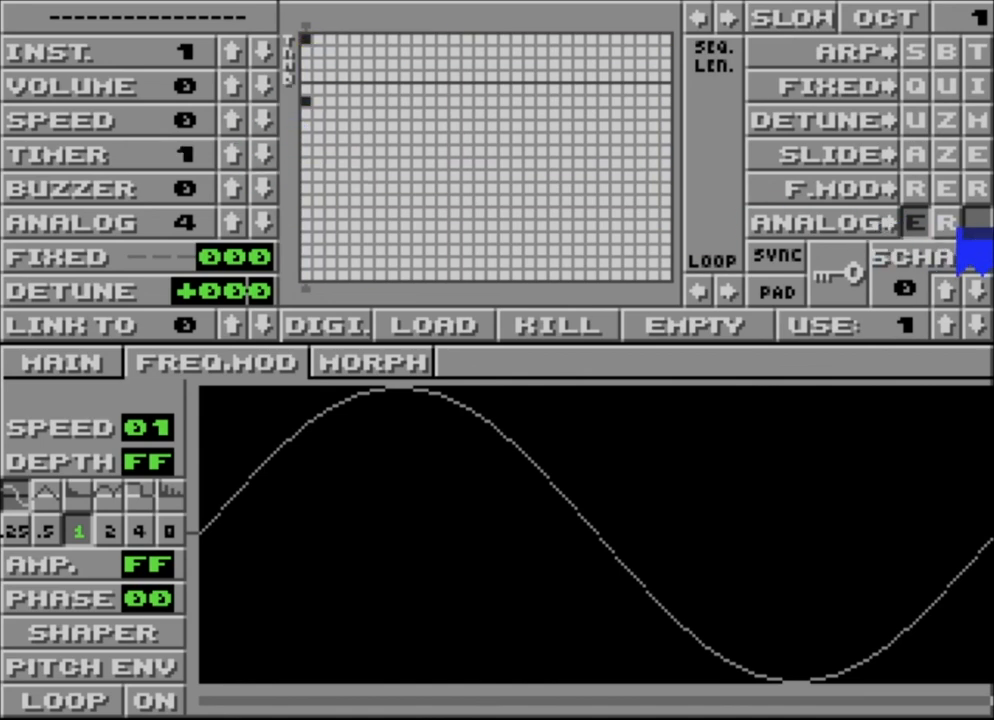